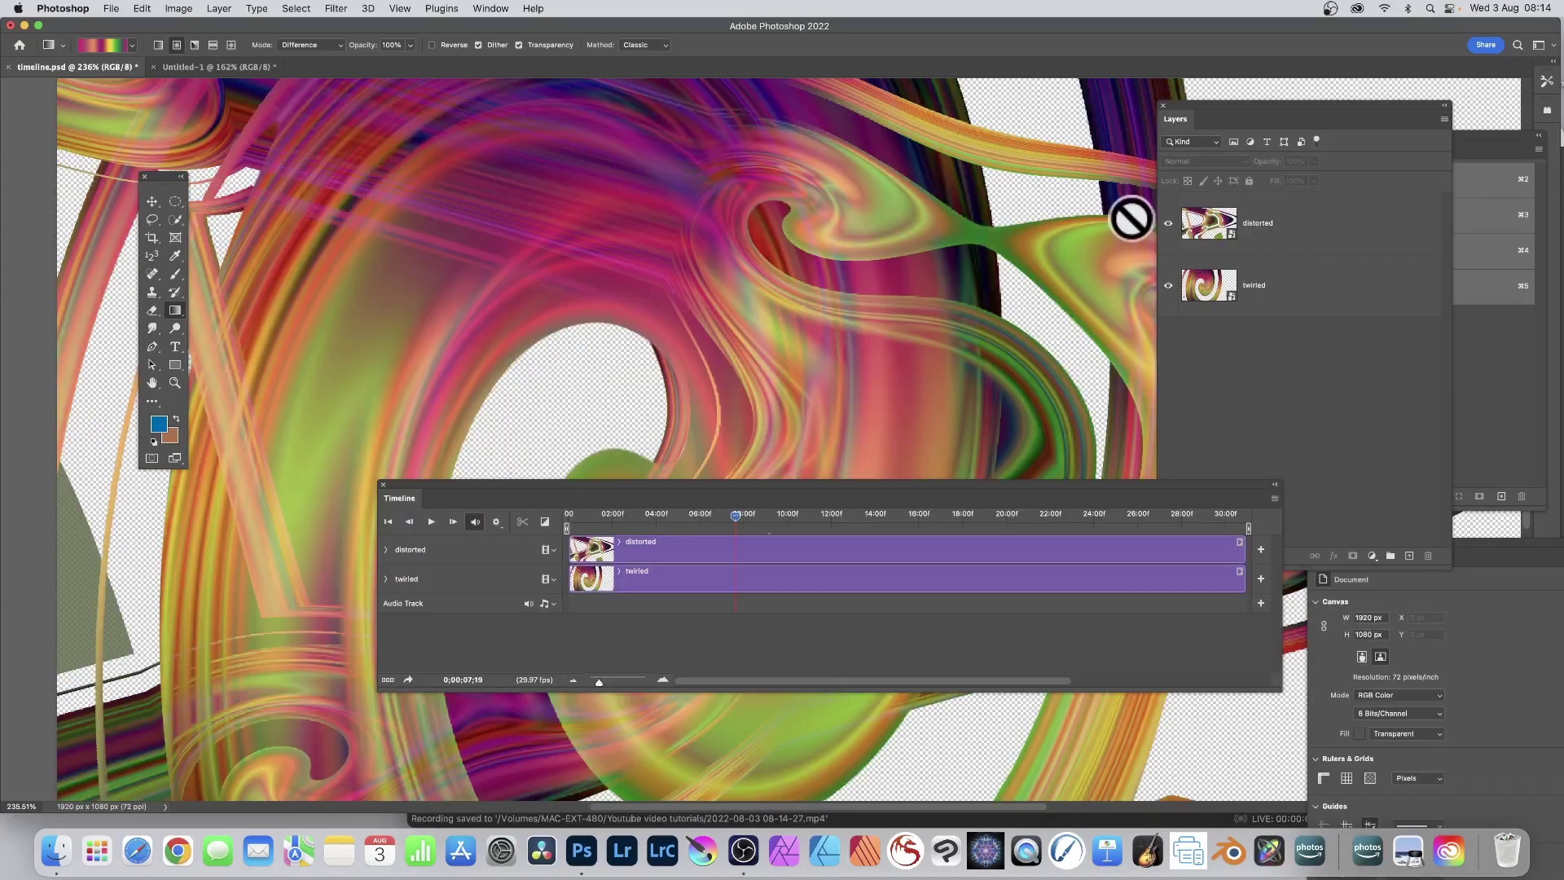
# Duplicate the distorted layer and set the copy's blend mode to Soft Light.
pyautogui.click(1169, 285)
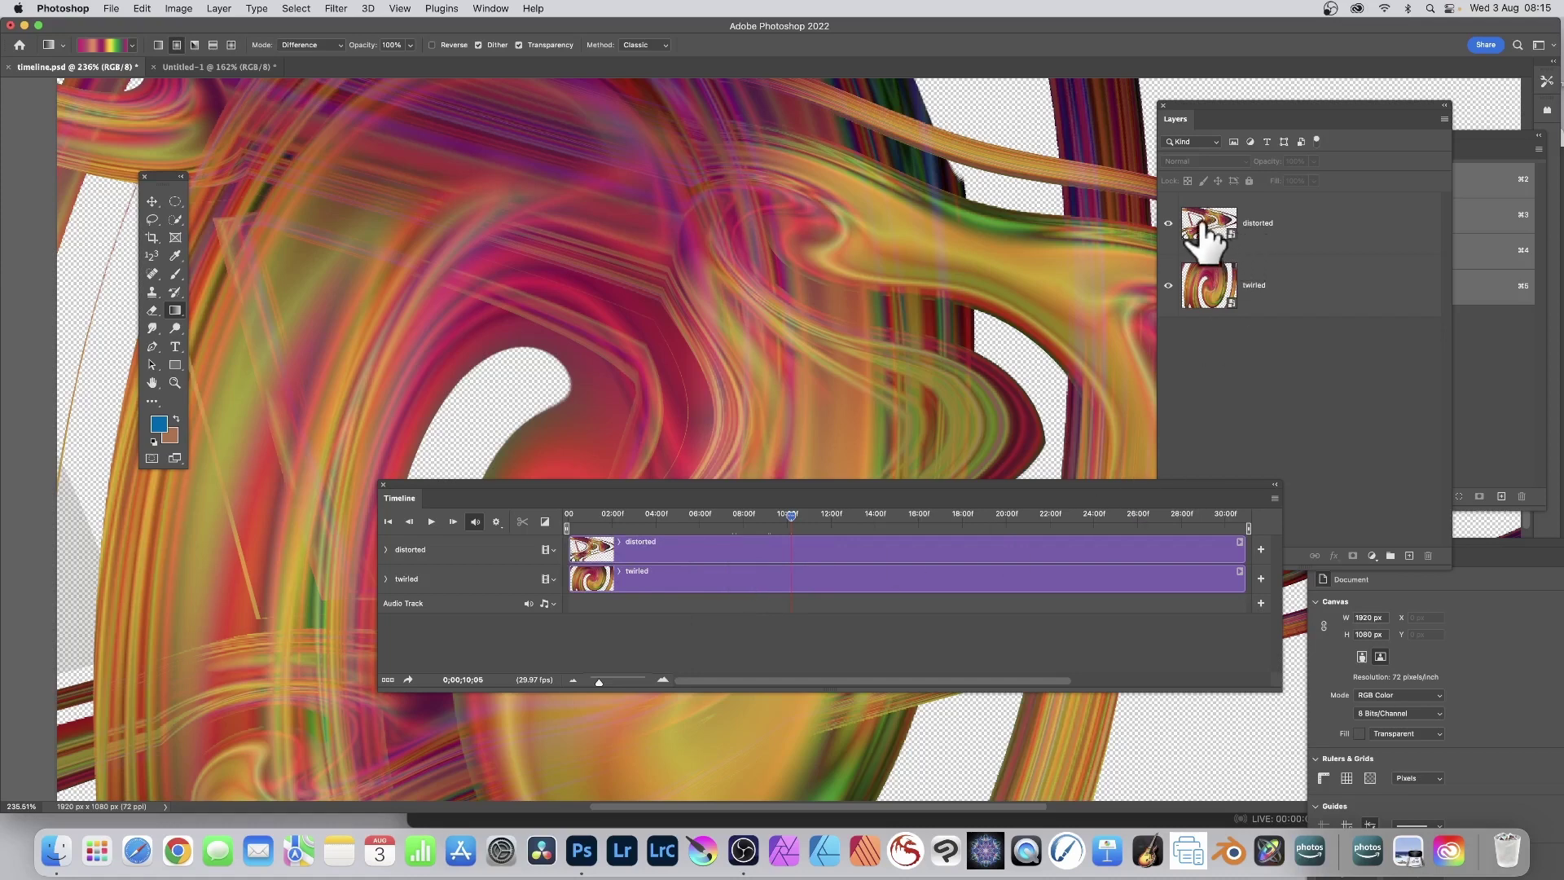
pyautogui.click(1270, 231)
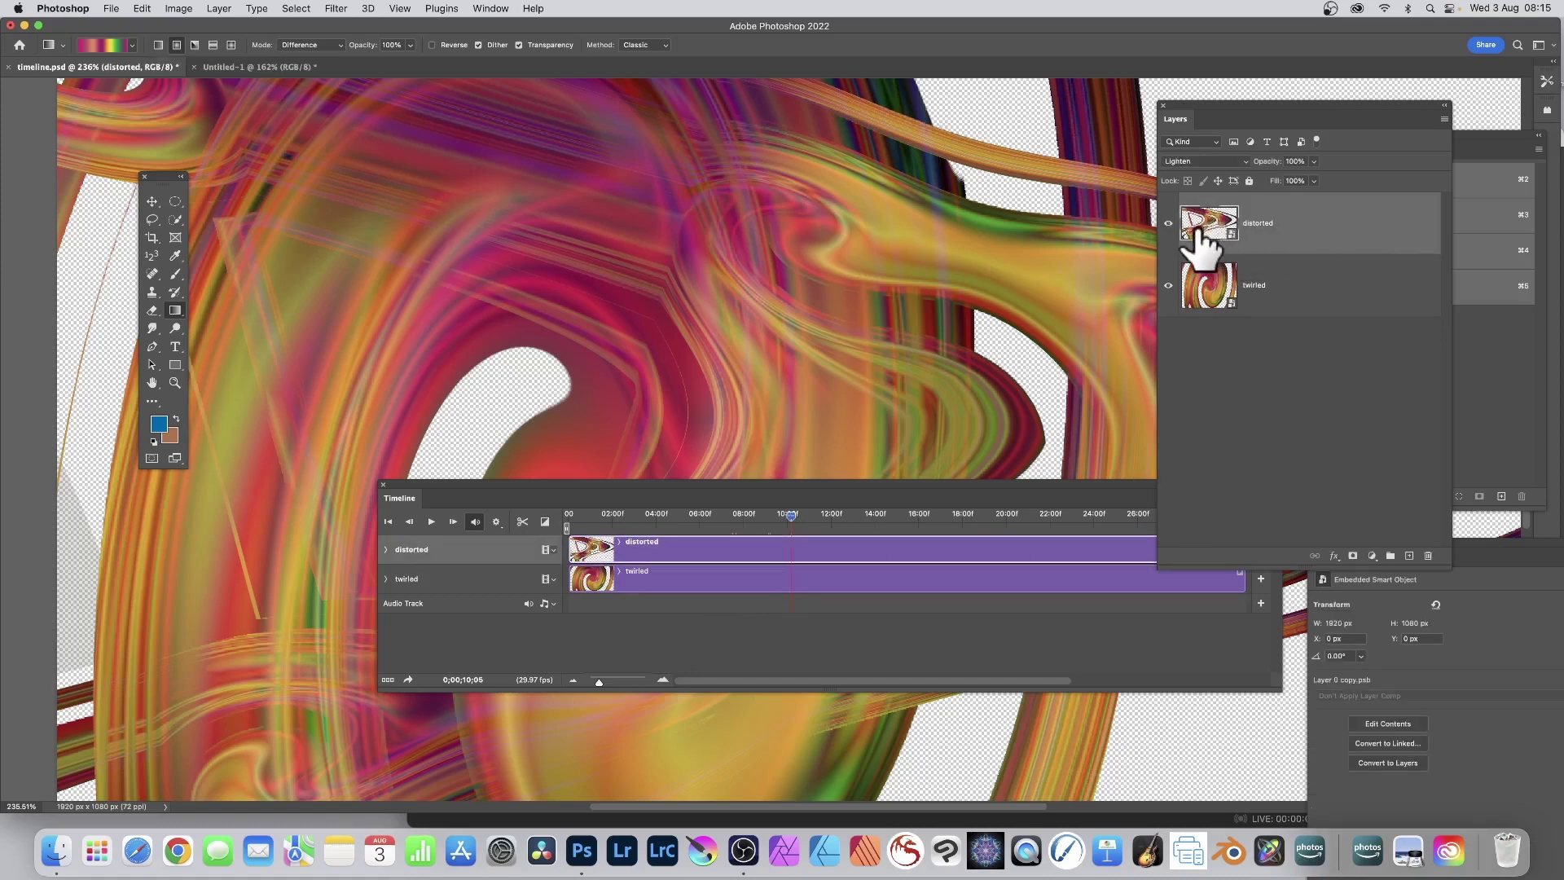
pyautogui.click(217, 9)
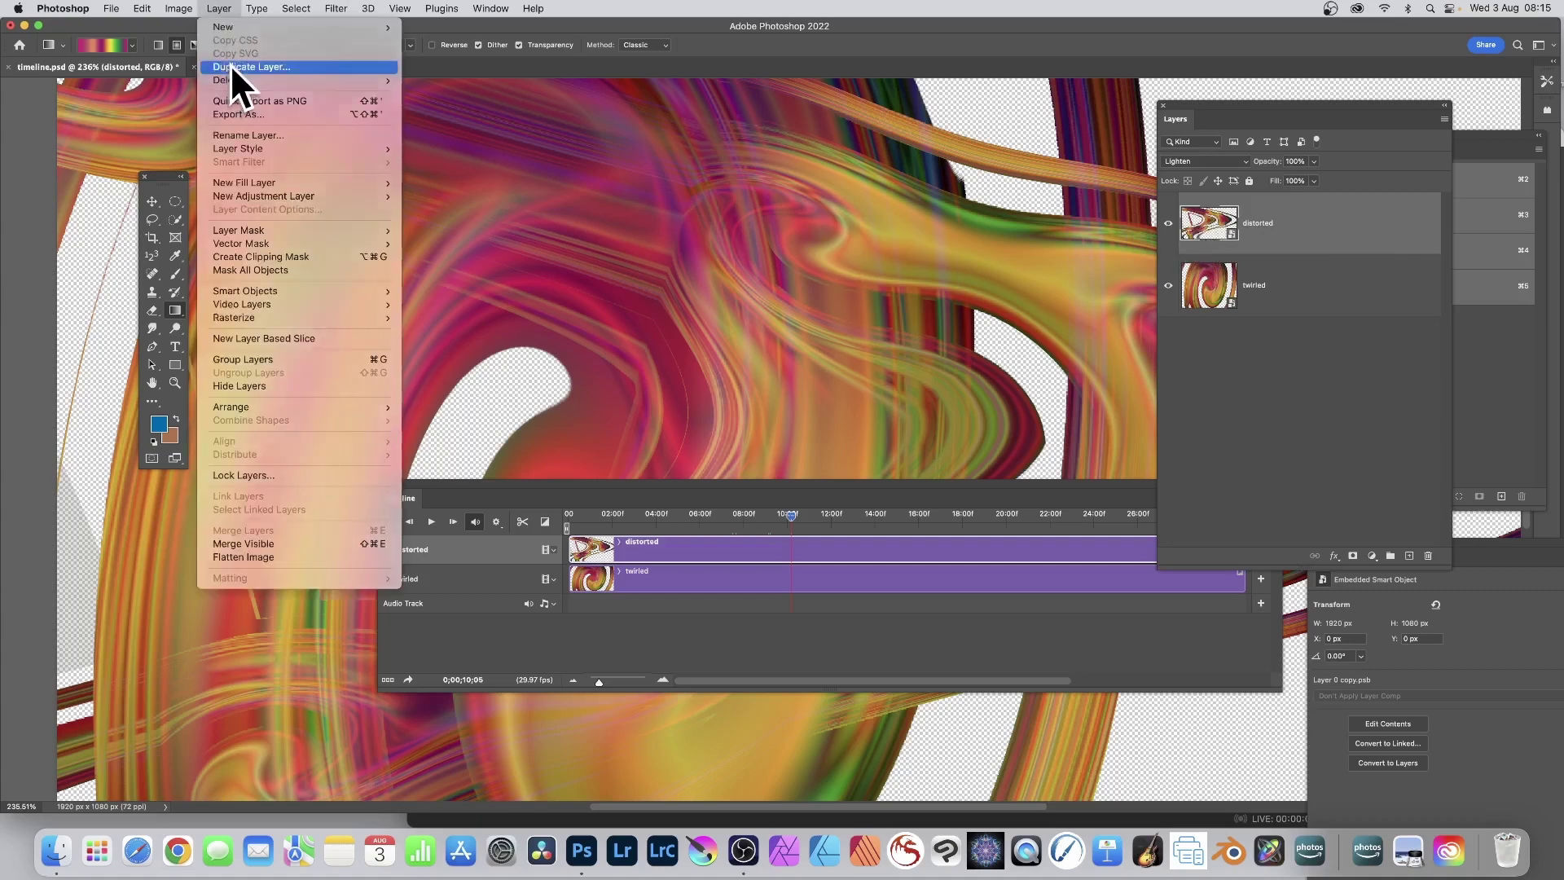
pyautogui.click(230, 65)
pyautogui.click(912, 372)
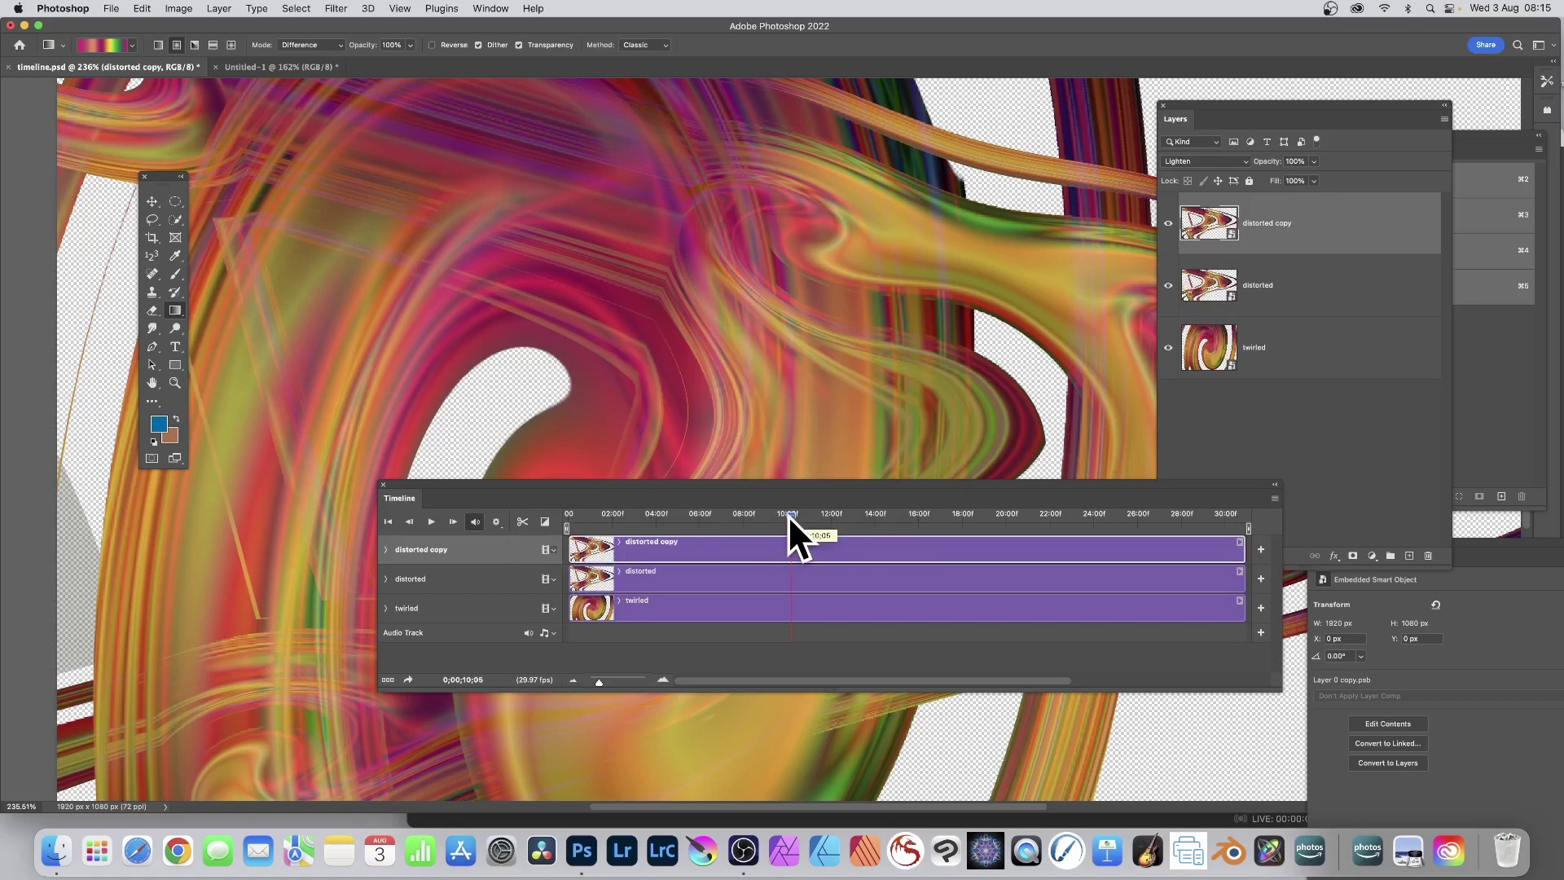
pyautogui.click(1196, 161)
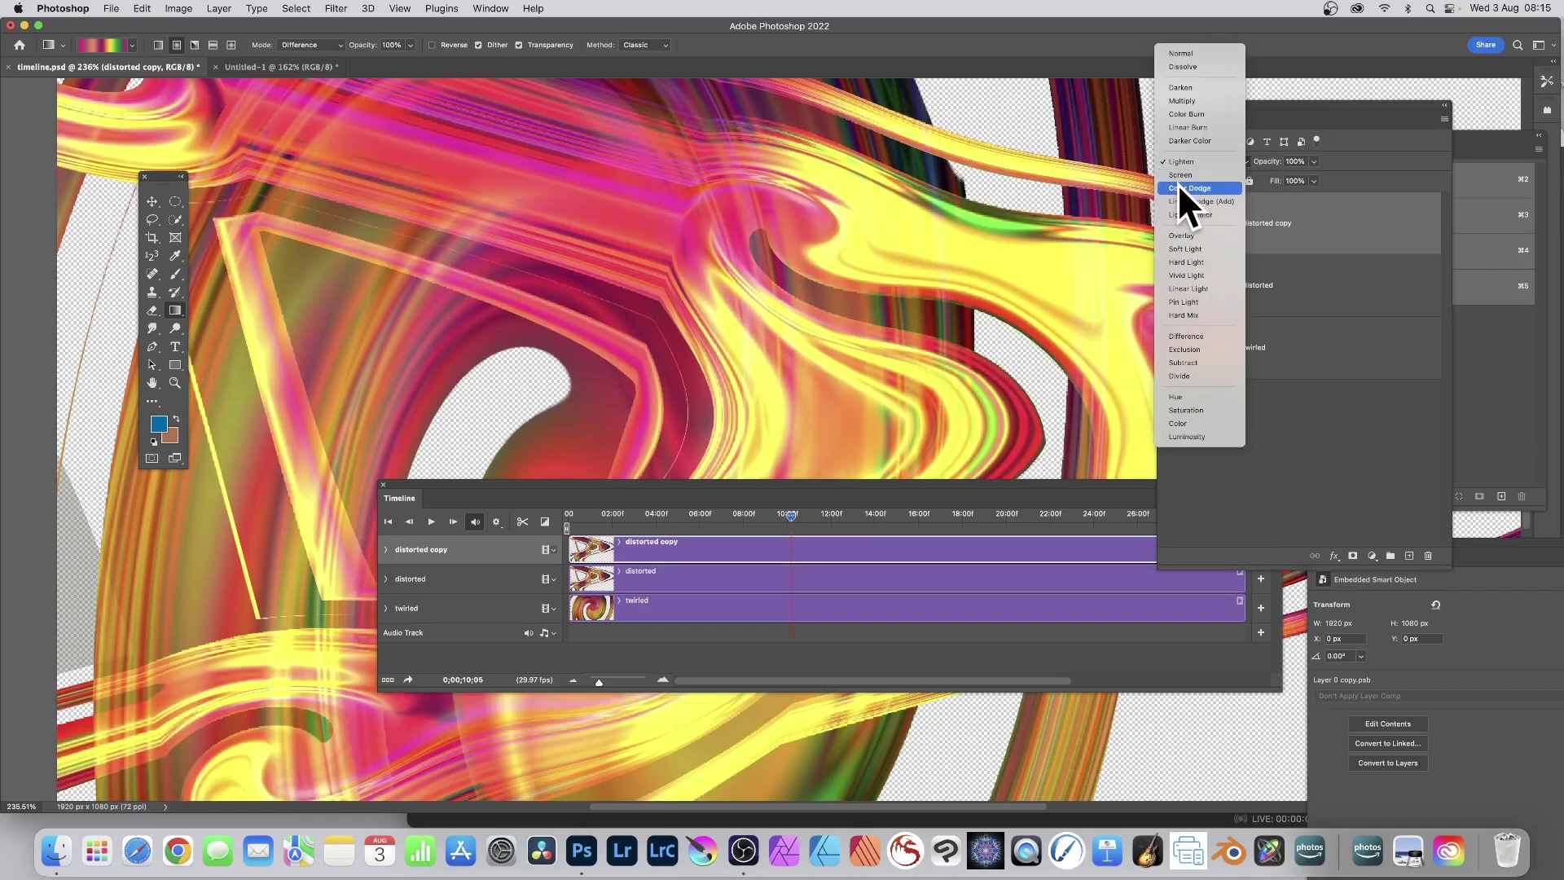
pyautogui.click(1178, 248)
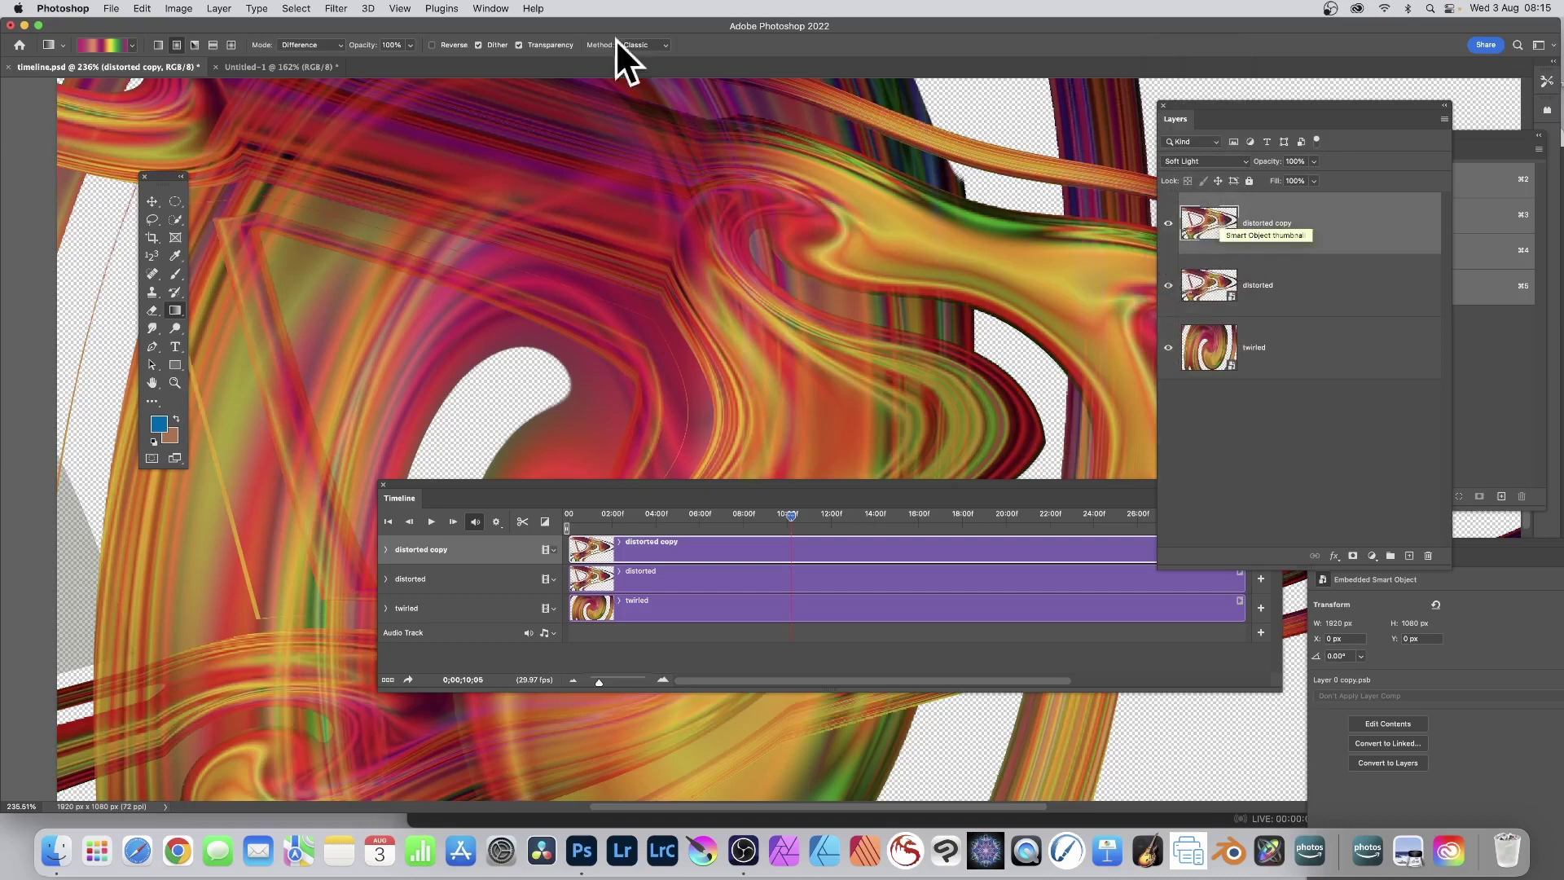
# Apply a Wave distortion to the distorted copy layer with a minimum amplitude of 463, randomizing the pattern several times.
pyautogui.click(339, 4)
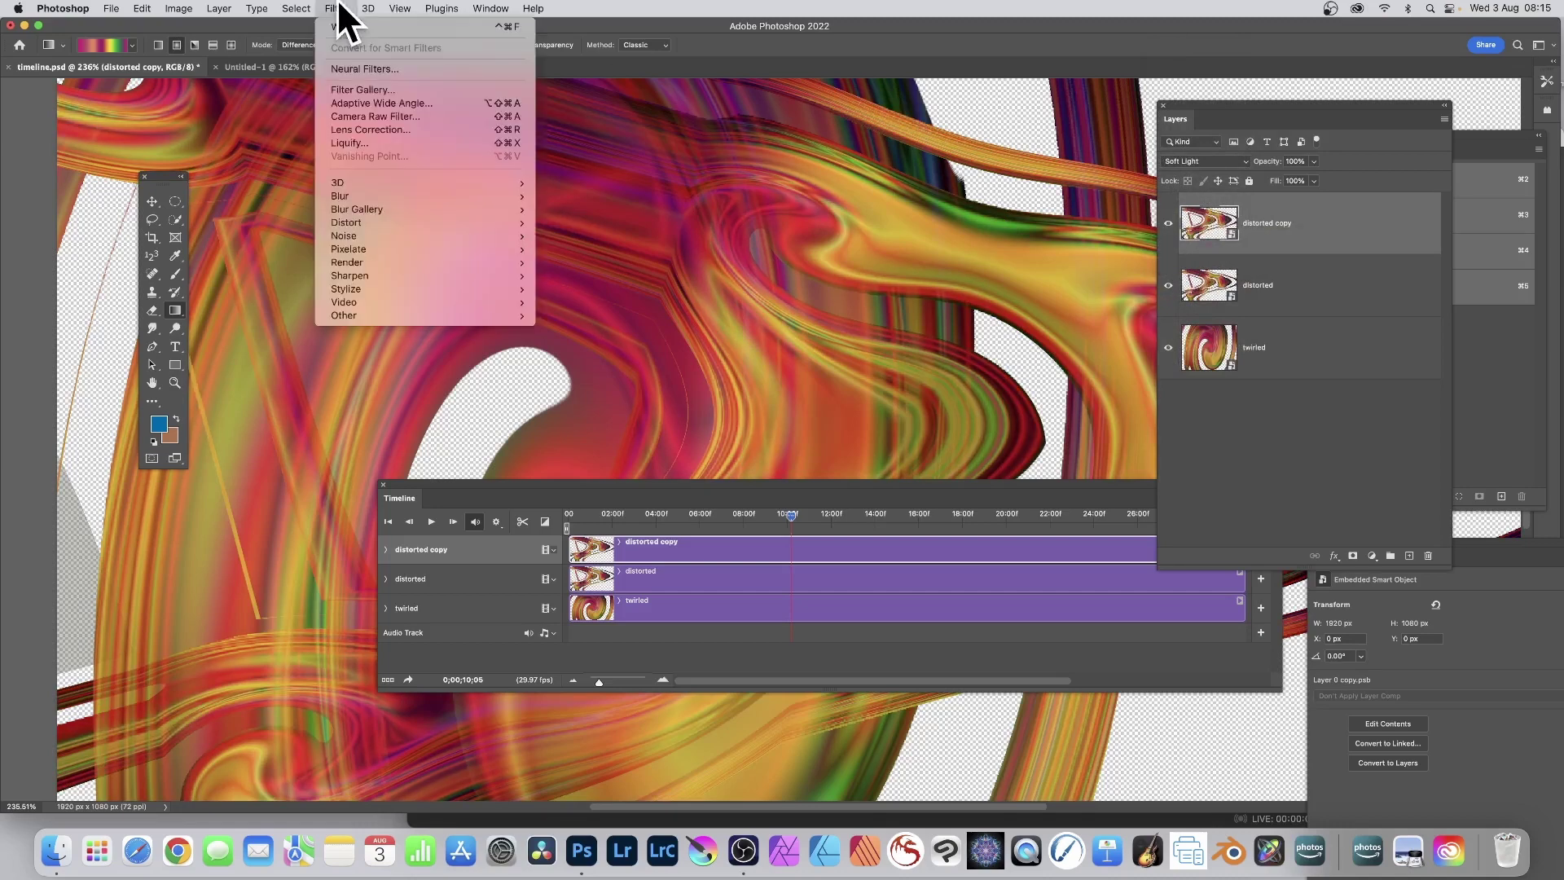
pyautogui.moveTo(390, 221)
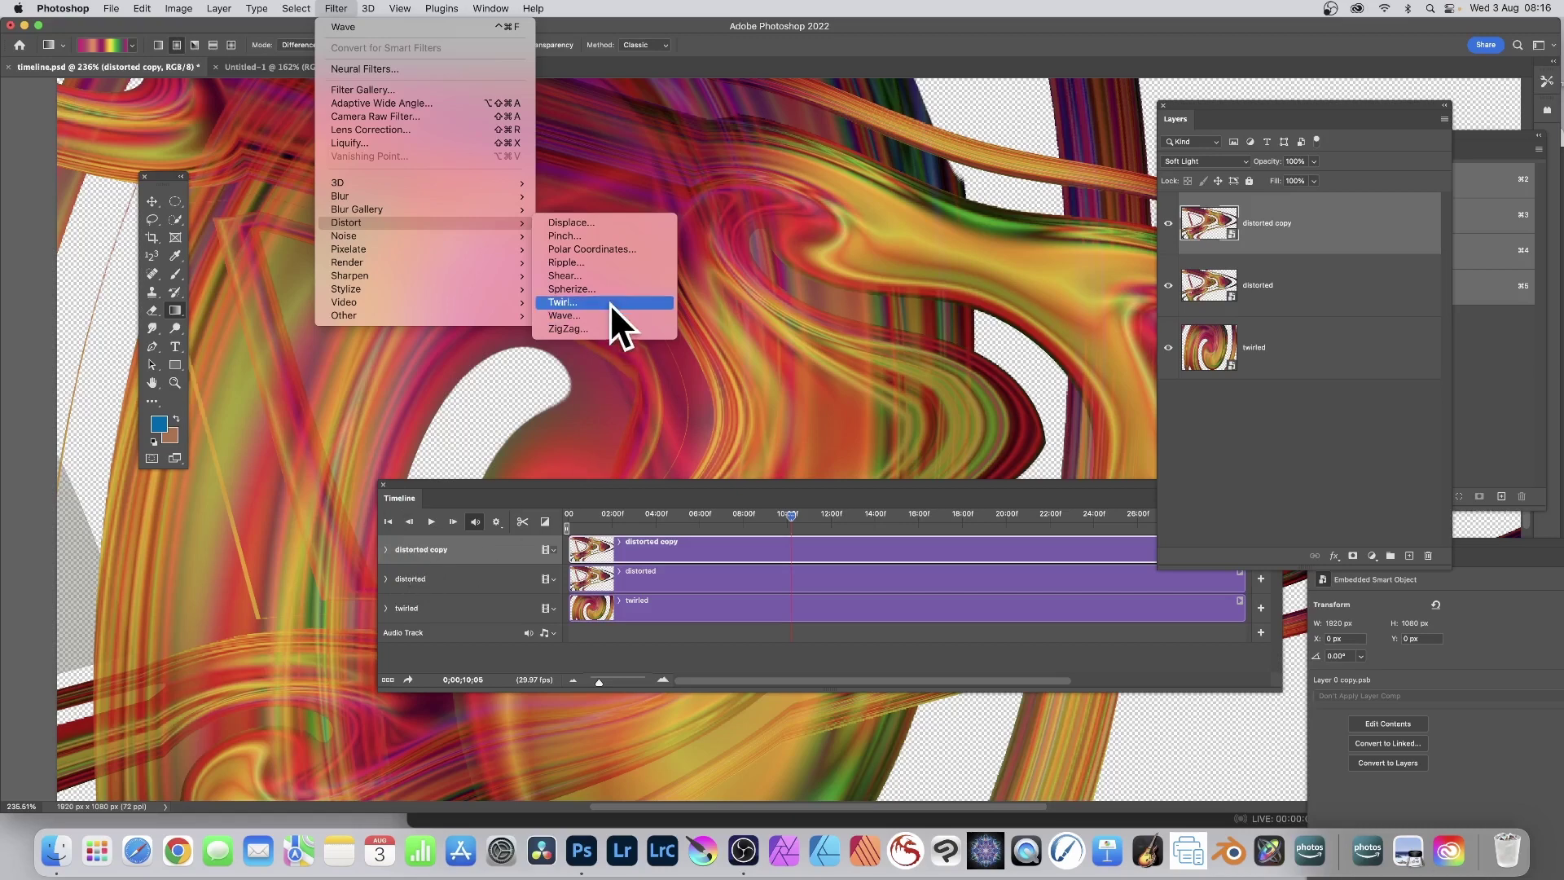
pyautogui.click(590, 316)
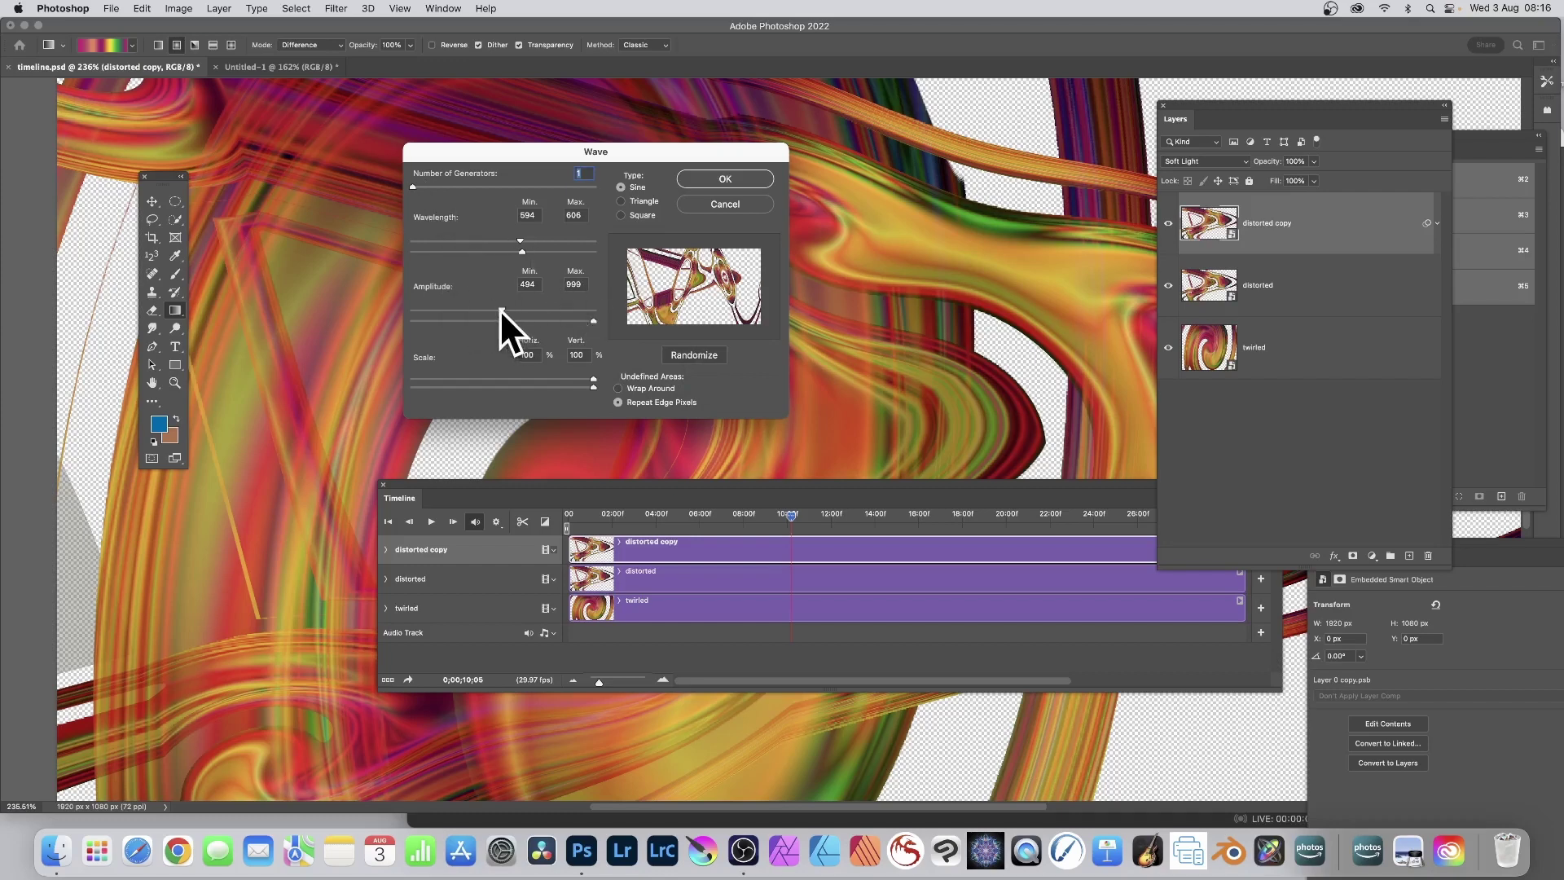
pyautogui.moveTo(501, 310); pyautogui.dragTo(497, 309)
pyautogui.click(694, 356)
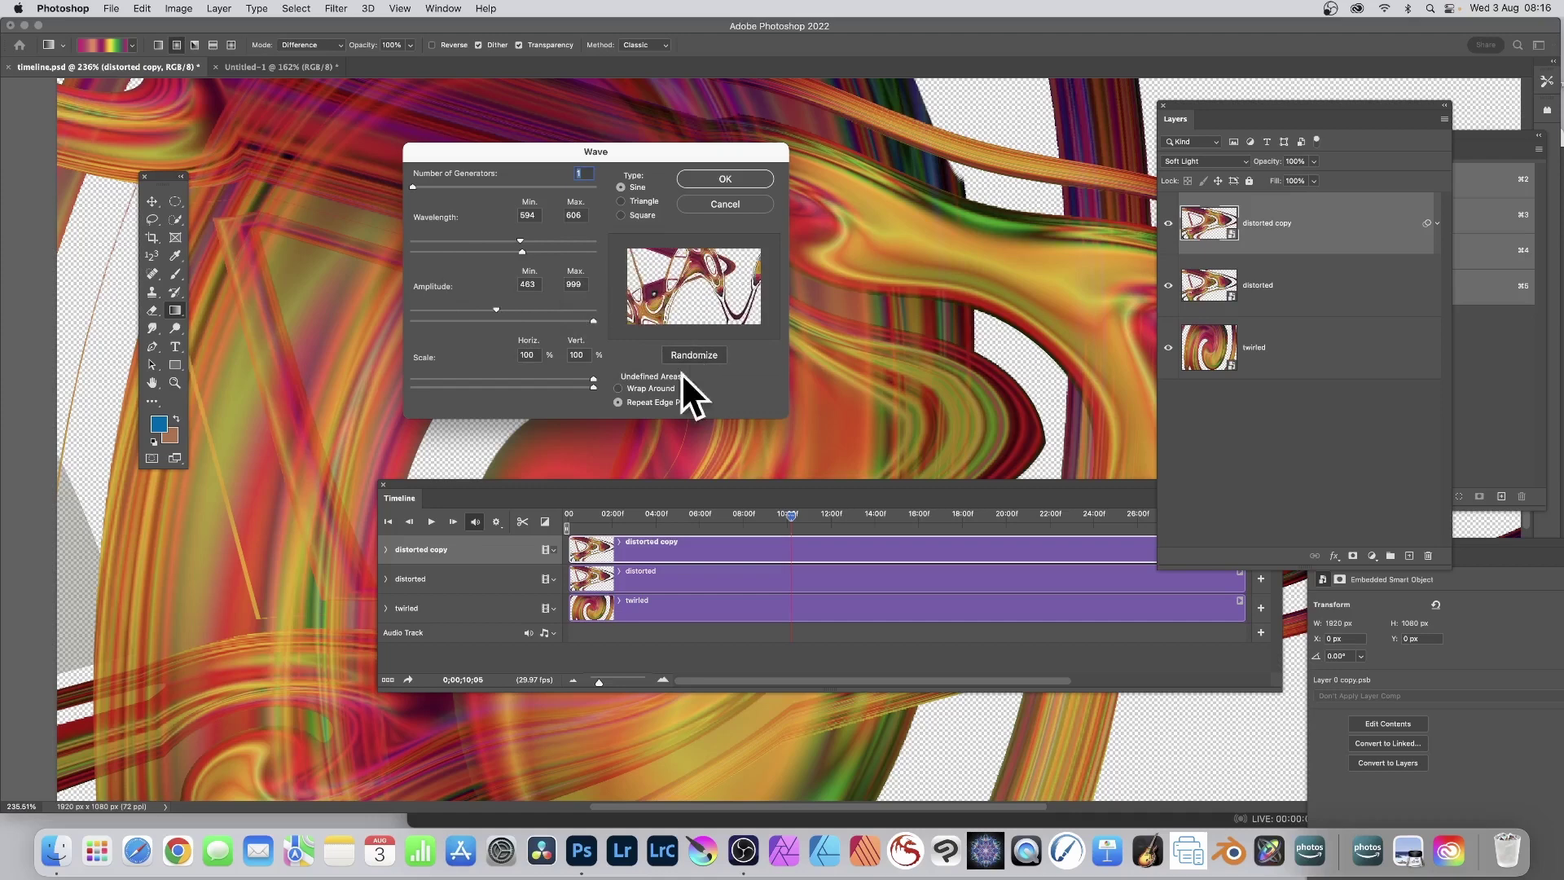
pyautogui.click(695, 353)
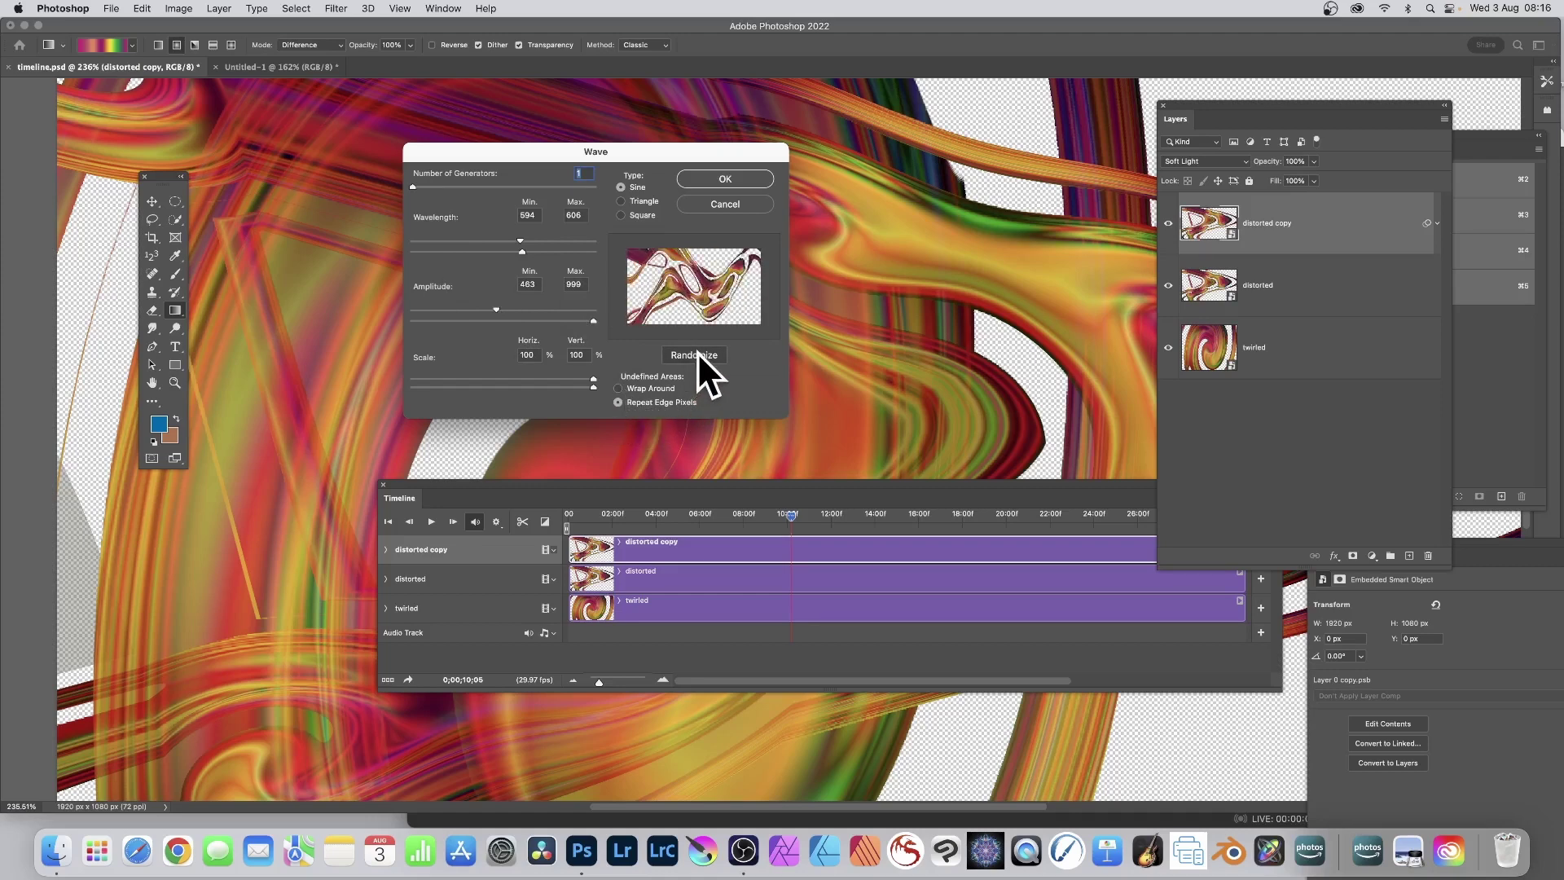
pyautogui.click(697, 352)
pyautogui.click(698, 352)
pyautogui.click(697, 352)
pyautogui.click(697, 352)
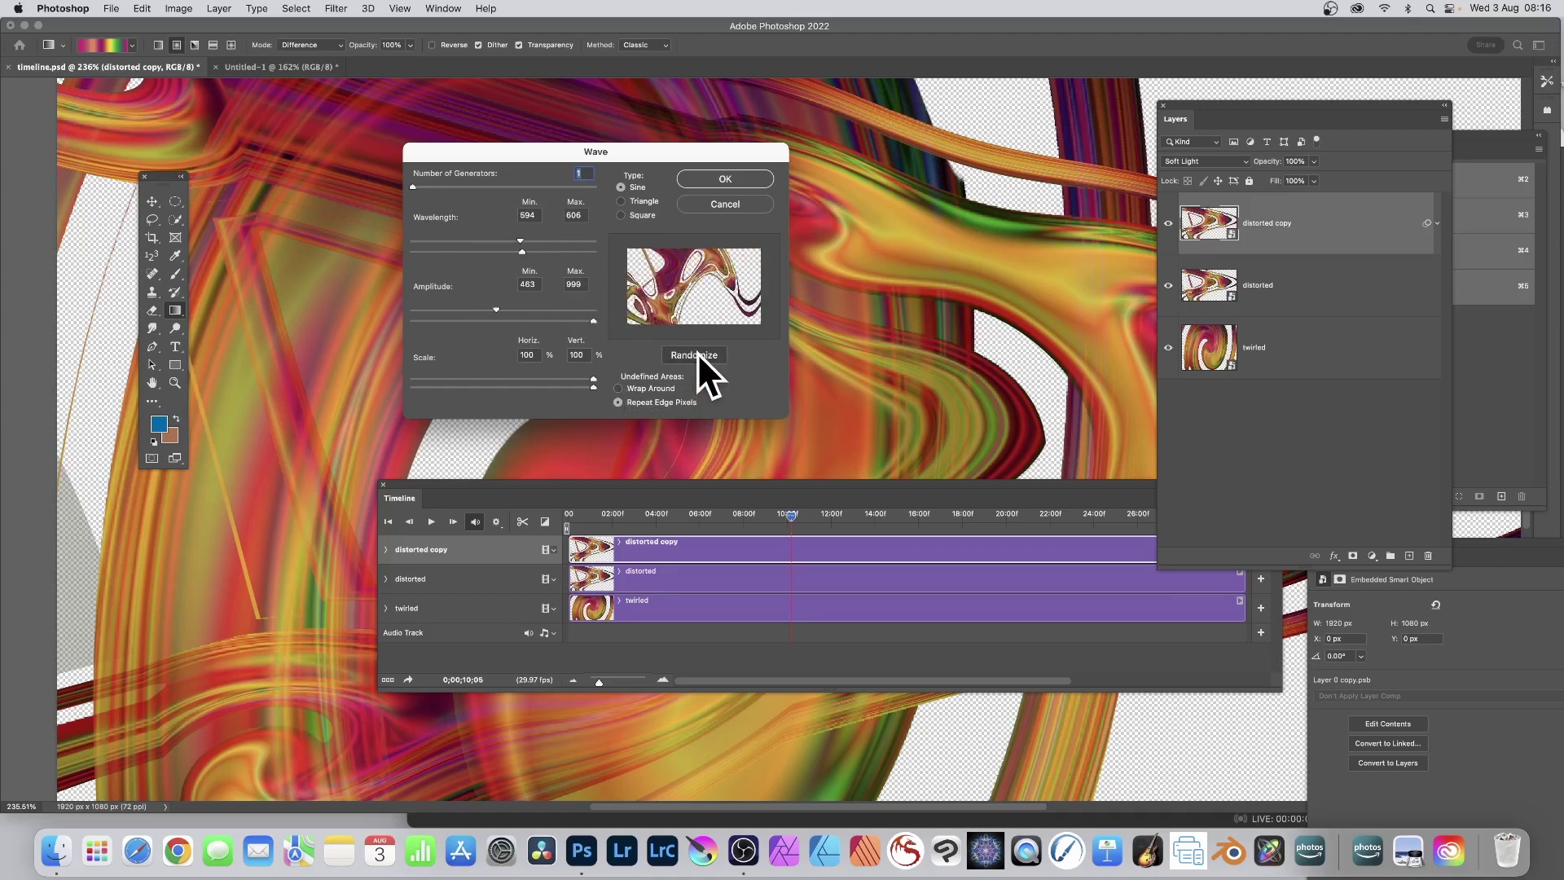
pyautogui.click(725, 179)
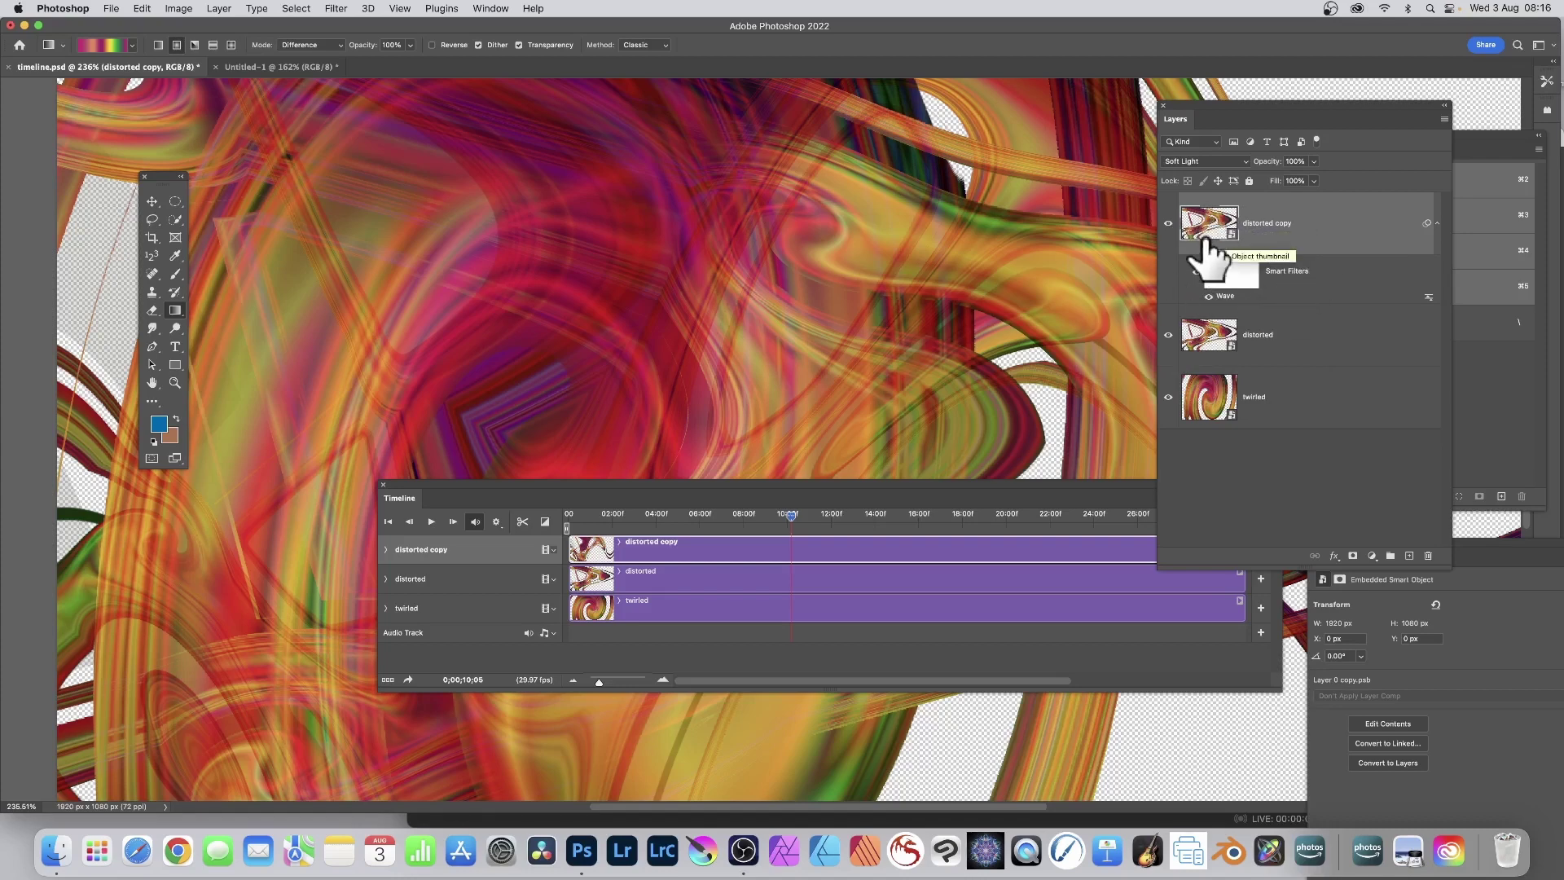
# Convert the filtered distorted copy layer to a smart object.
pyautogui.click(231, 7)
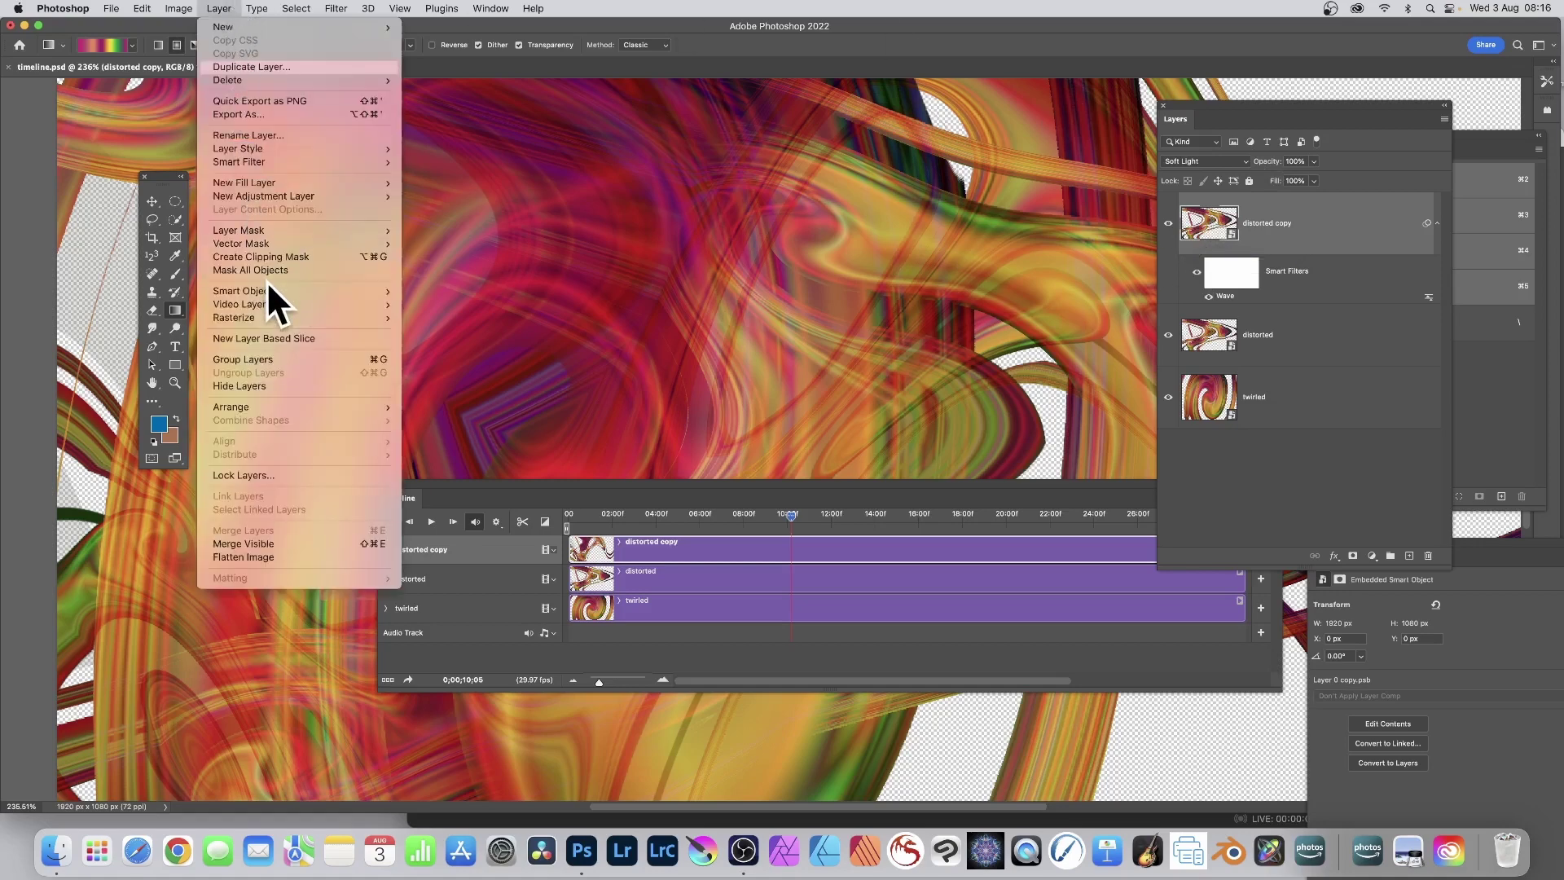
pyautogui.moveTo(267, 287)
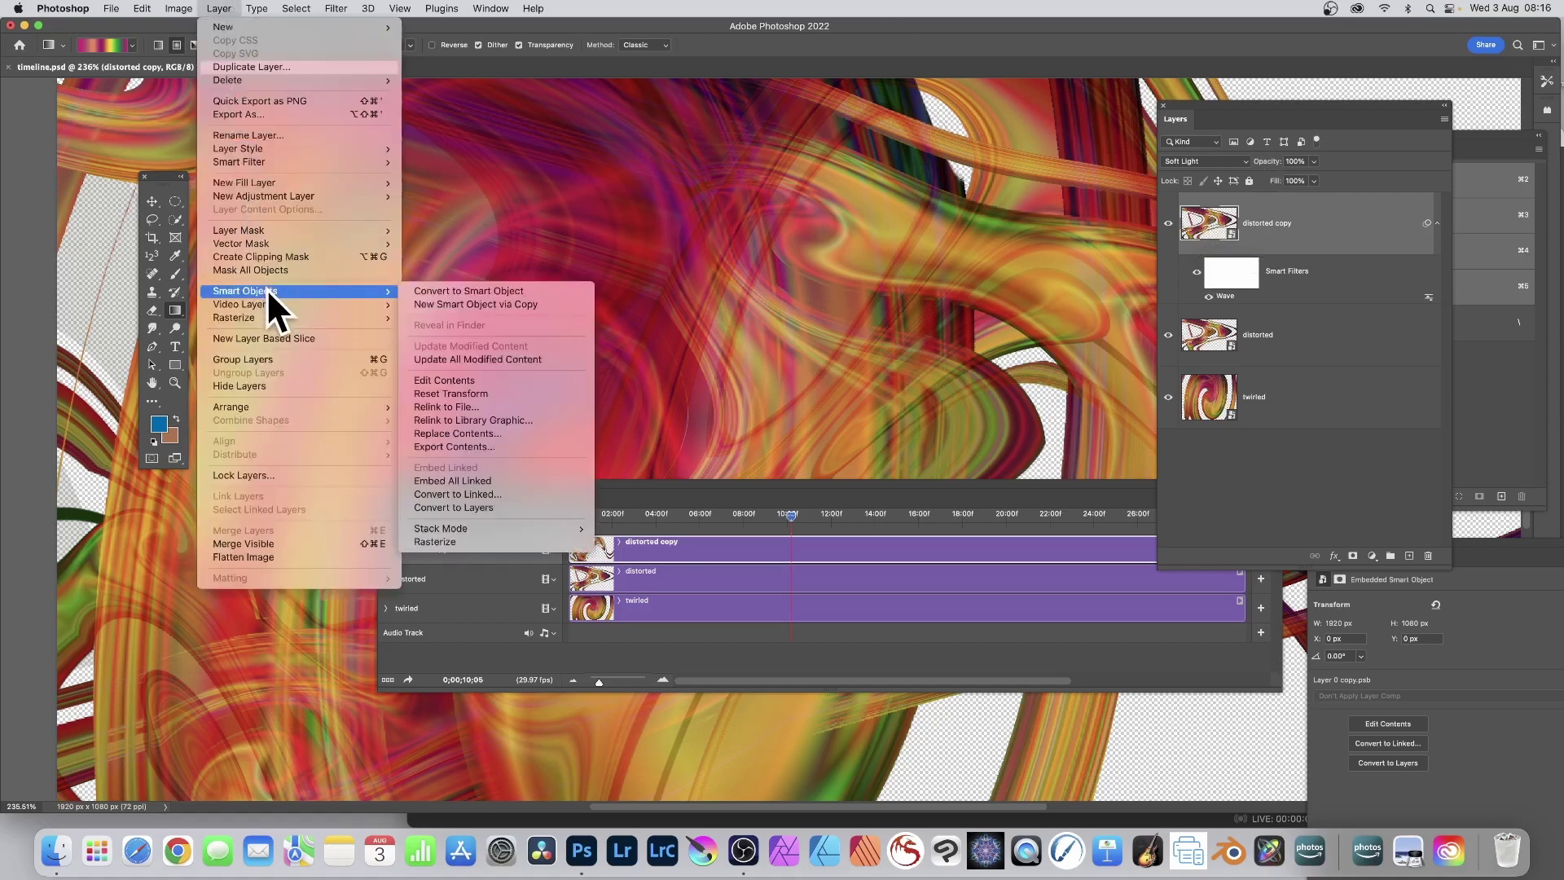
pyautogui.click(479, 290)
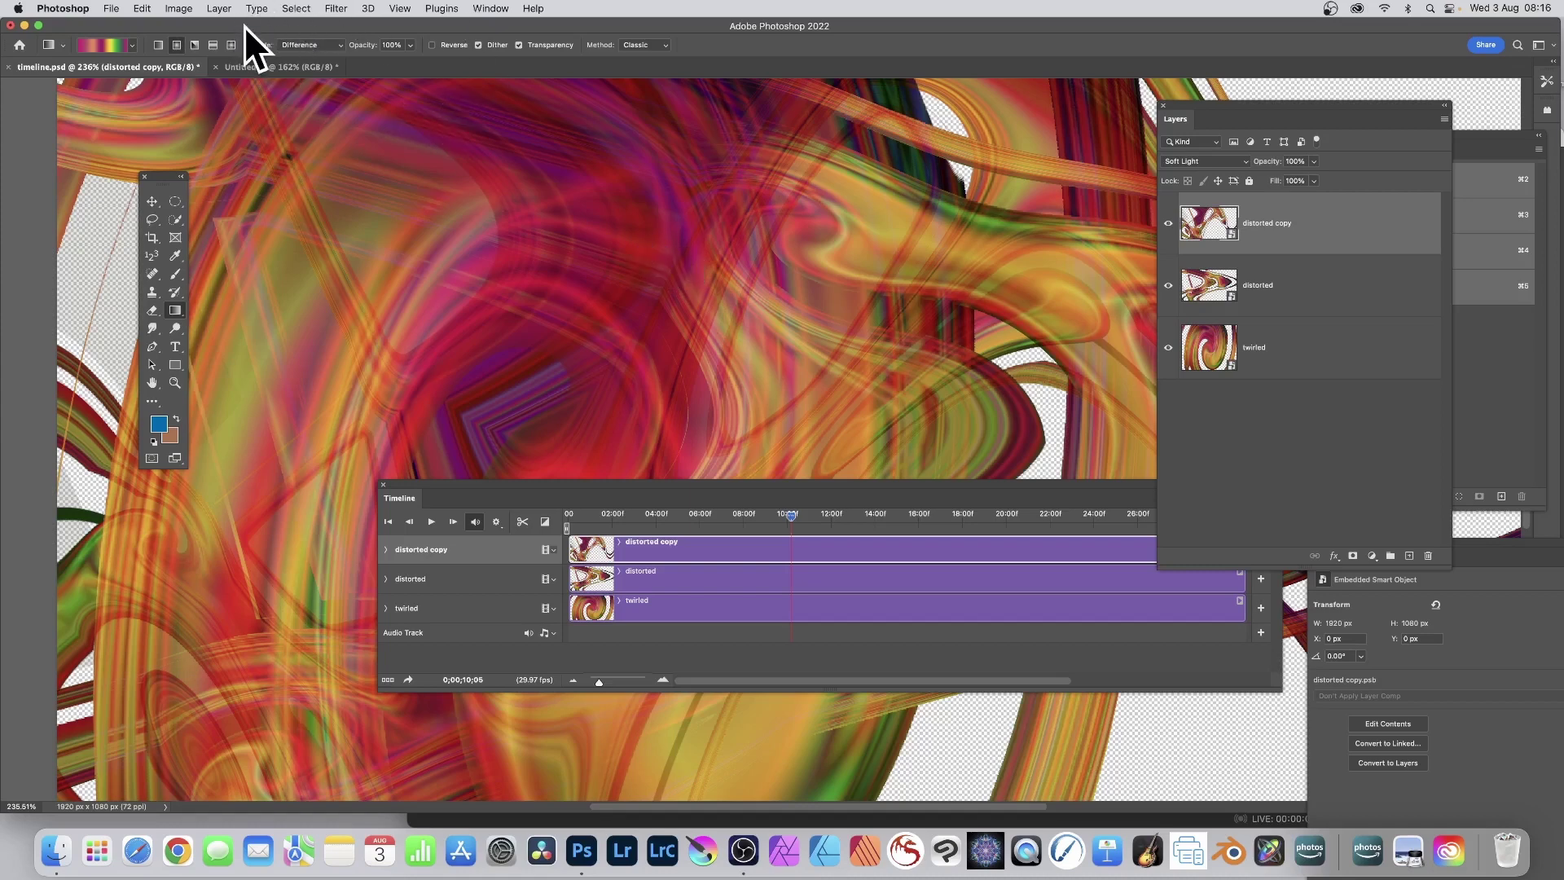
# Switch to the Untitled-1 document and move the Timeline and Layers panels to uncover more of the artwork.
pyautogui.click(268, 67)
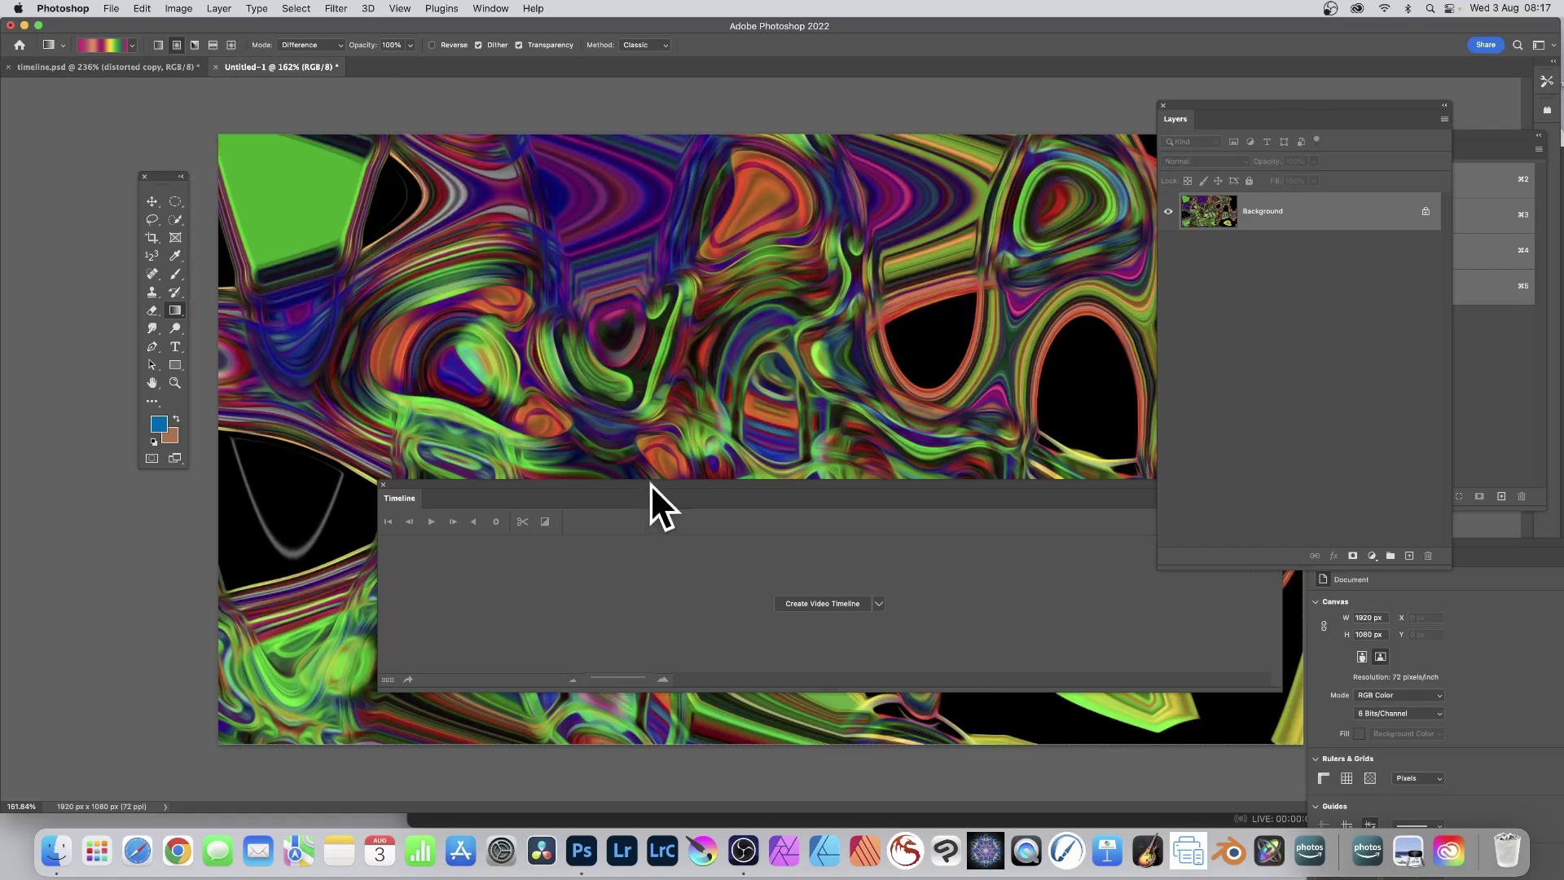
pyautogui.moveTo(652, 502); pyautogui.dragTo(637, 592)
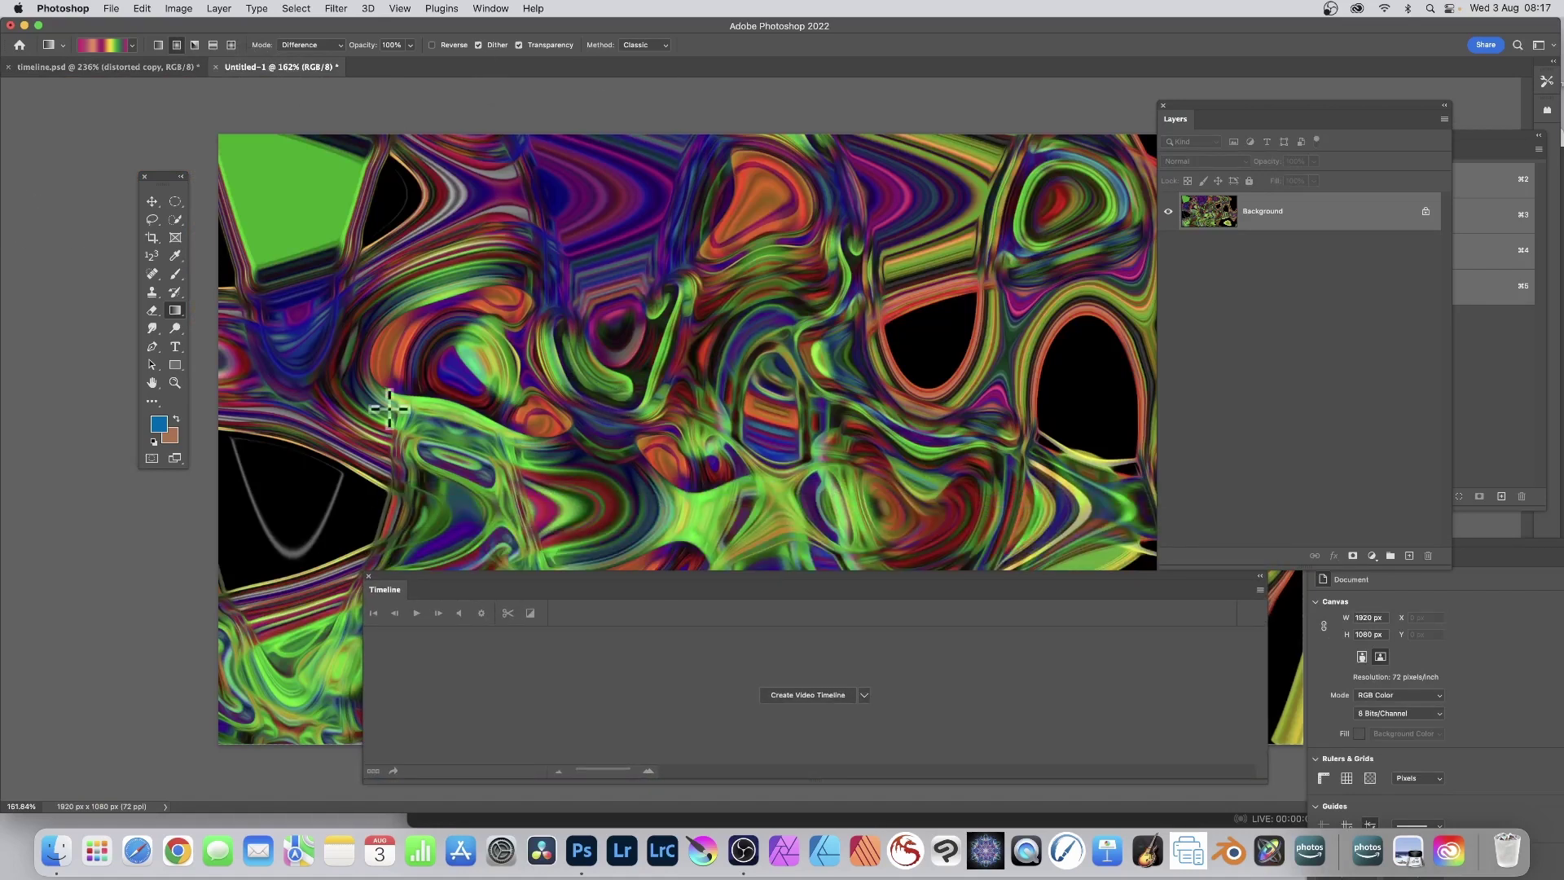
pyautogui.moveTo(461, 577); pyautogui.dragTo(442, 667)
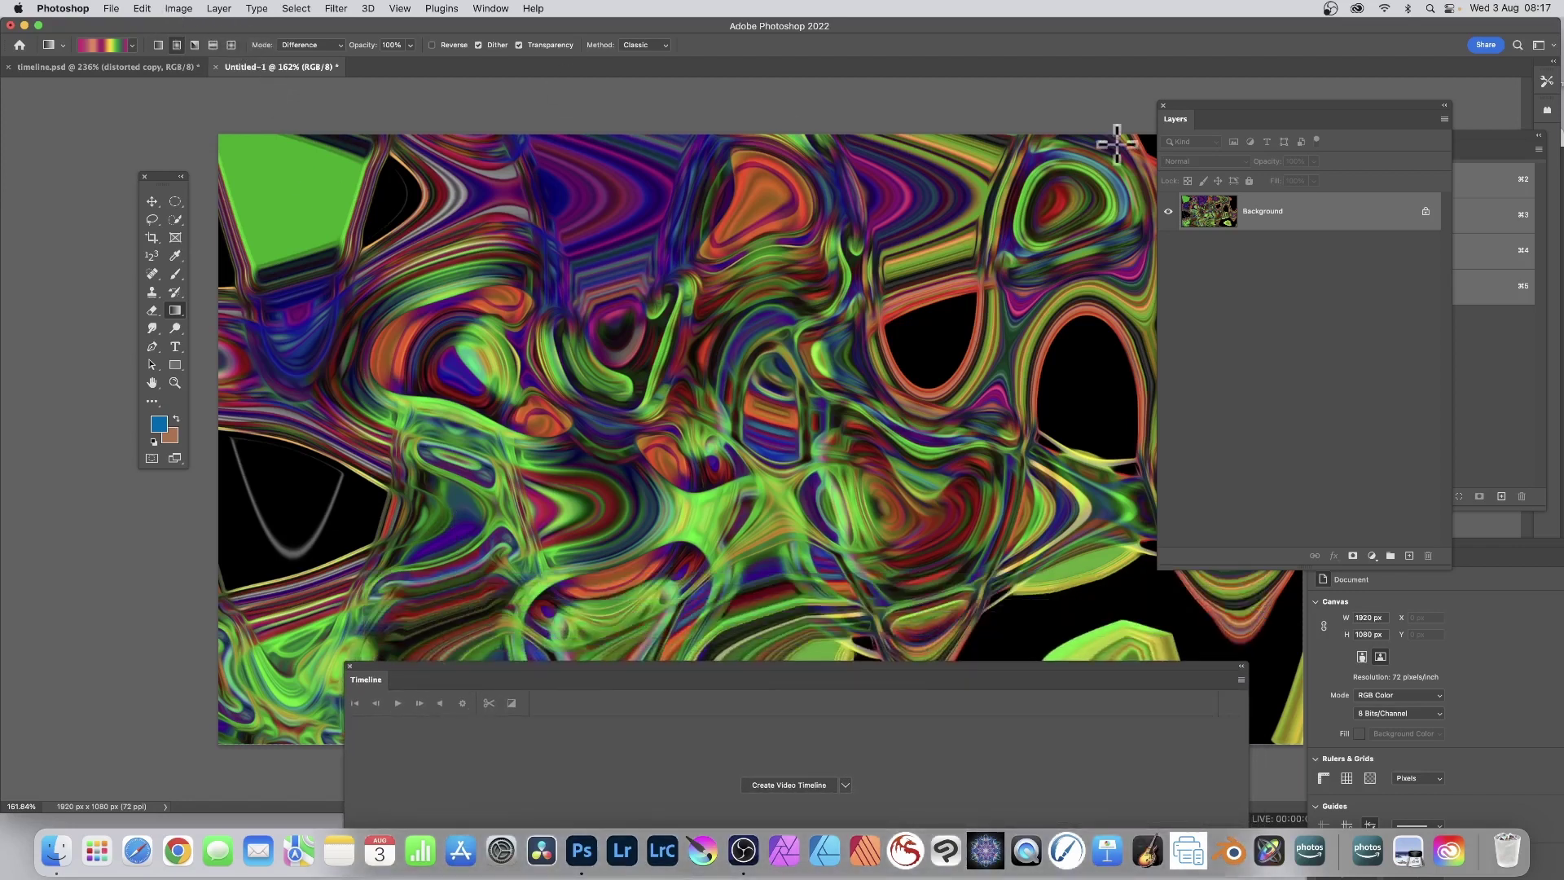
pyautogui.moveTo(1224, 105); pyautogui.dragTo(1044, 57)
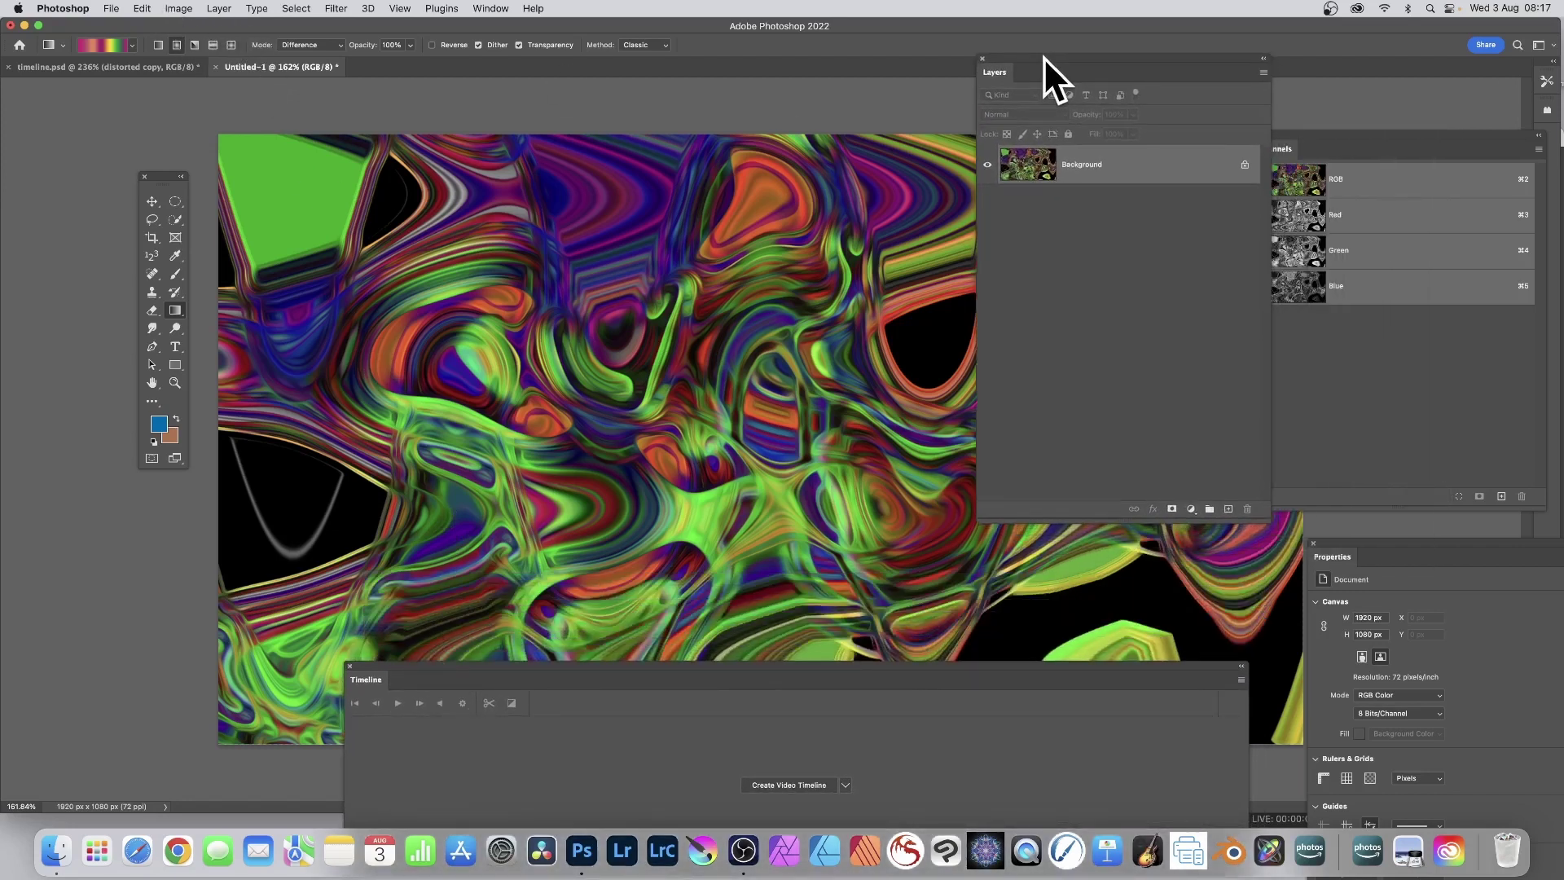
# Add a new layer above the background and fill it with black in Normal mode at 100% opacity.
pyautogui.click(1227, 509)
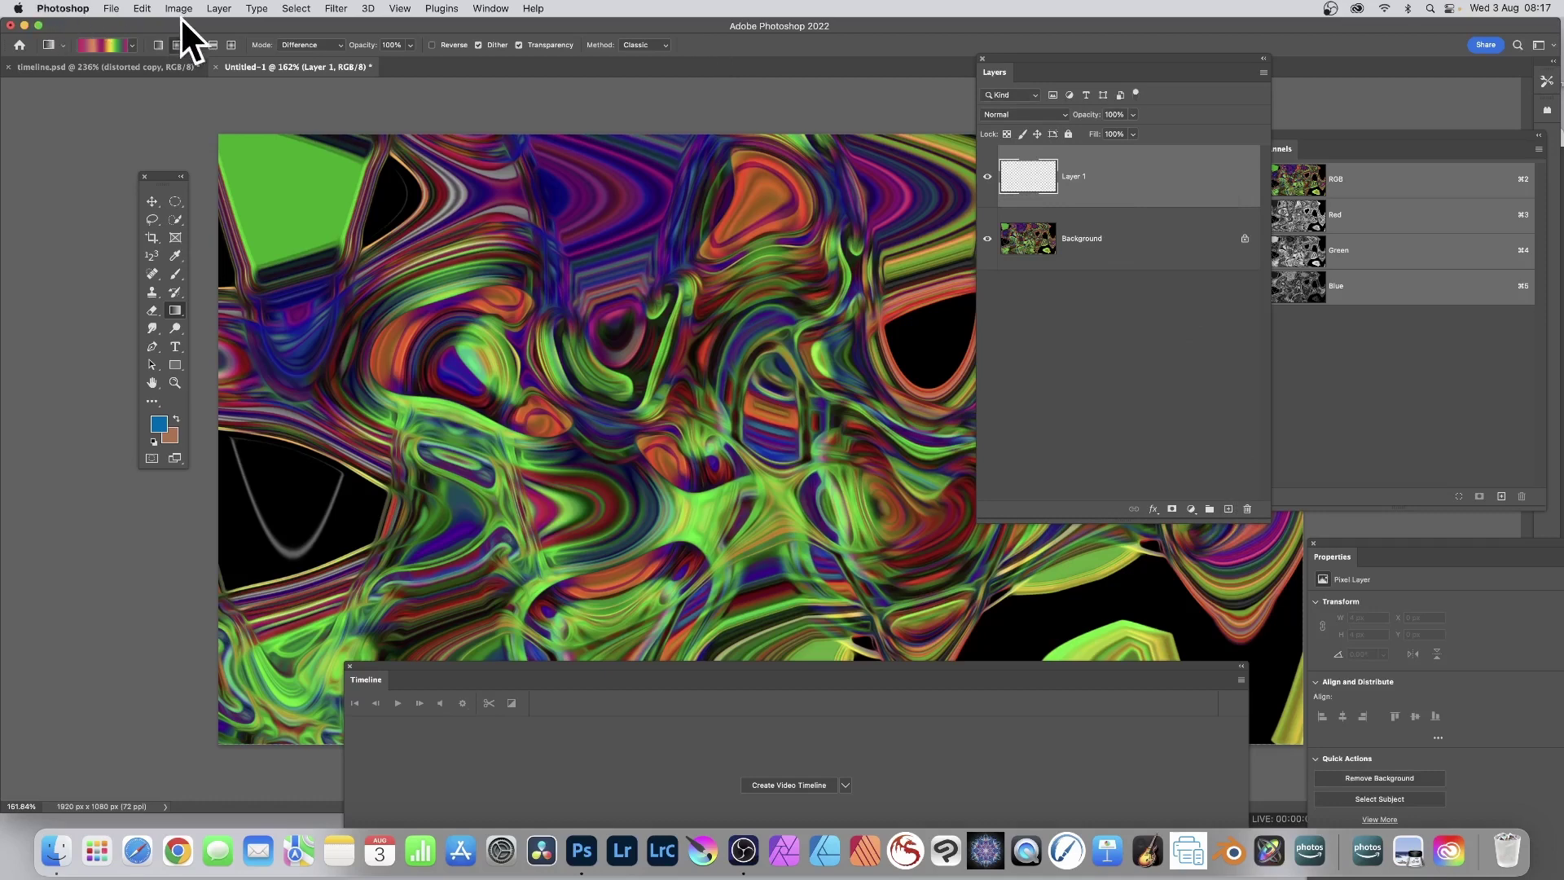
pyautogui.click(142, 8)
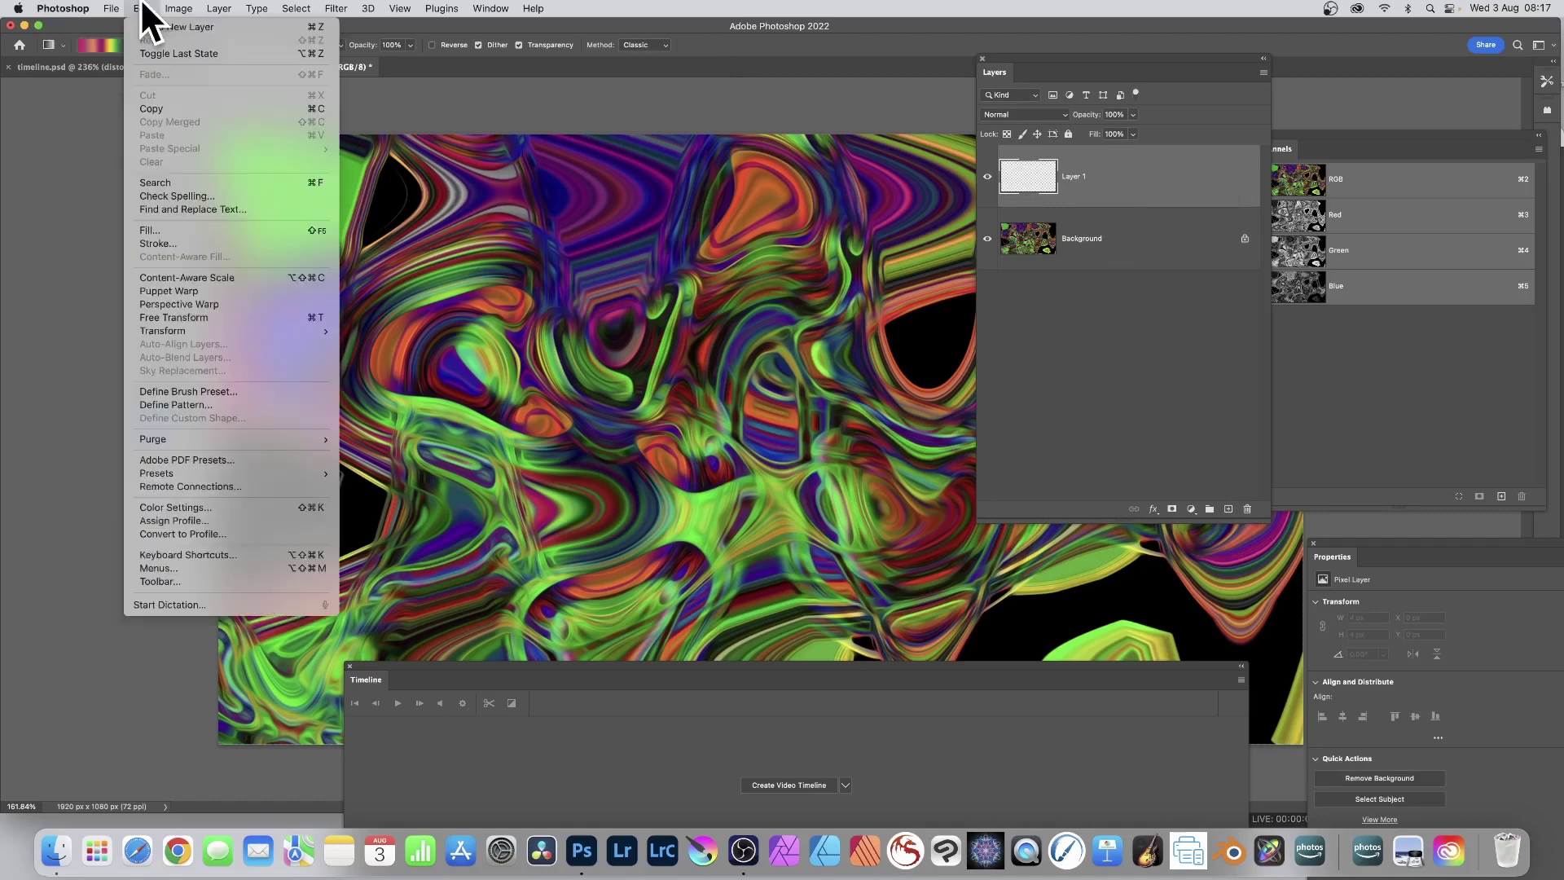
pyautogui.click(153, 229)
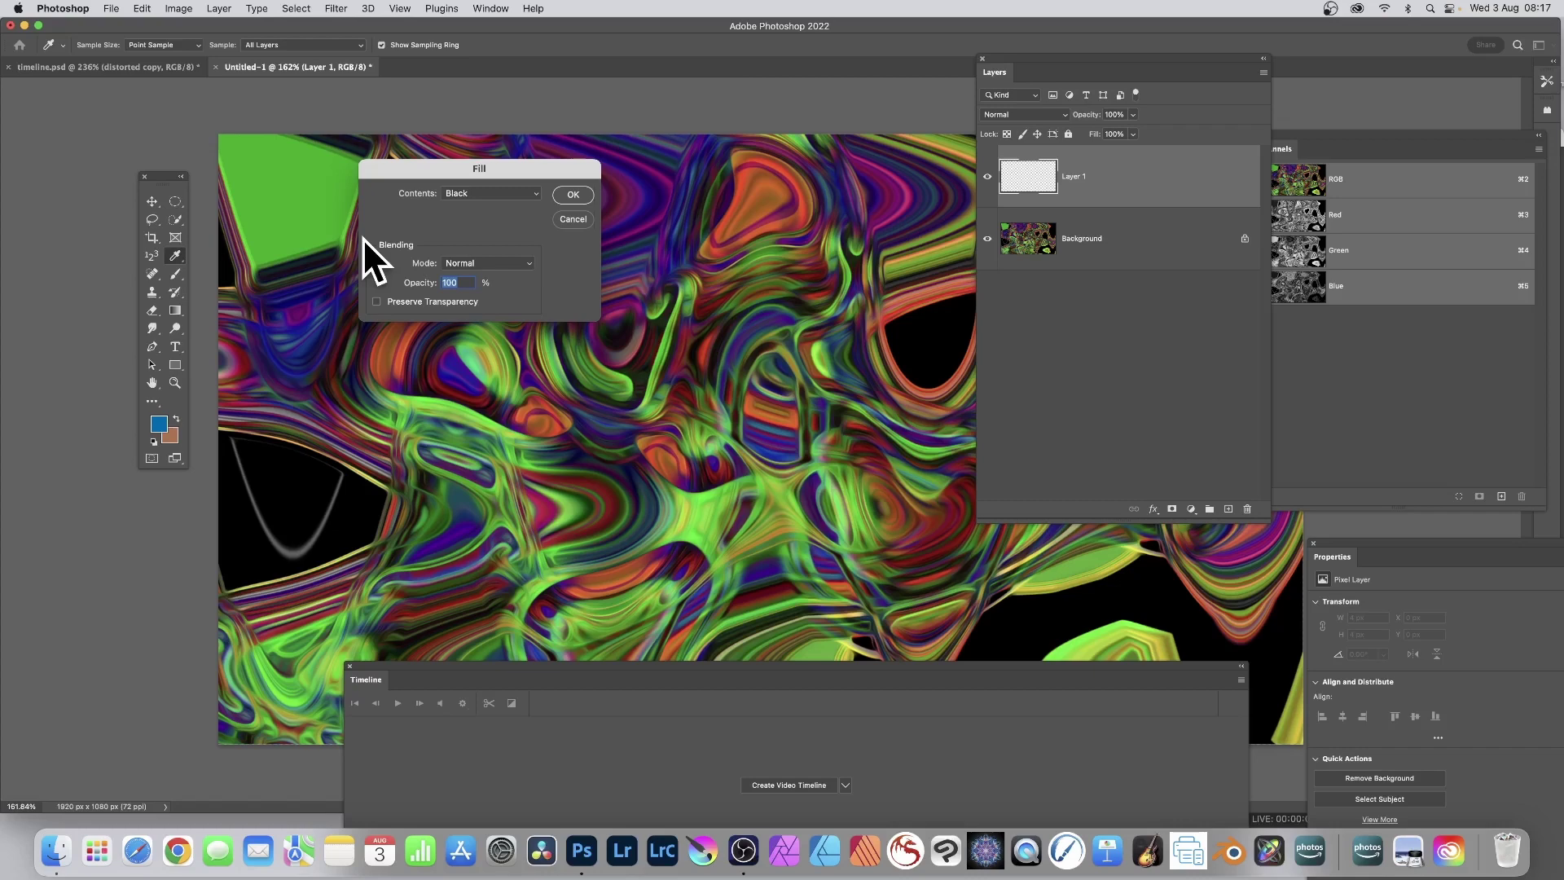
pyautogui.click(574, 196)
pyautogui.press('g')
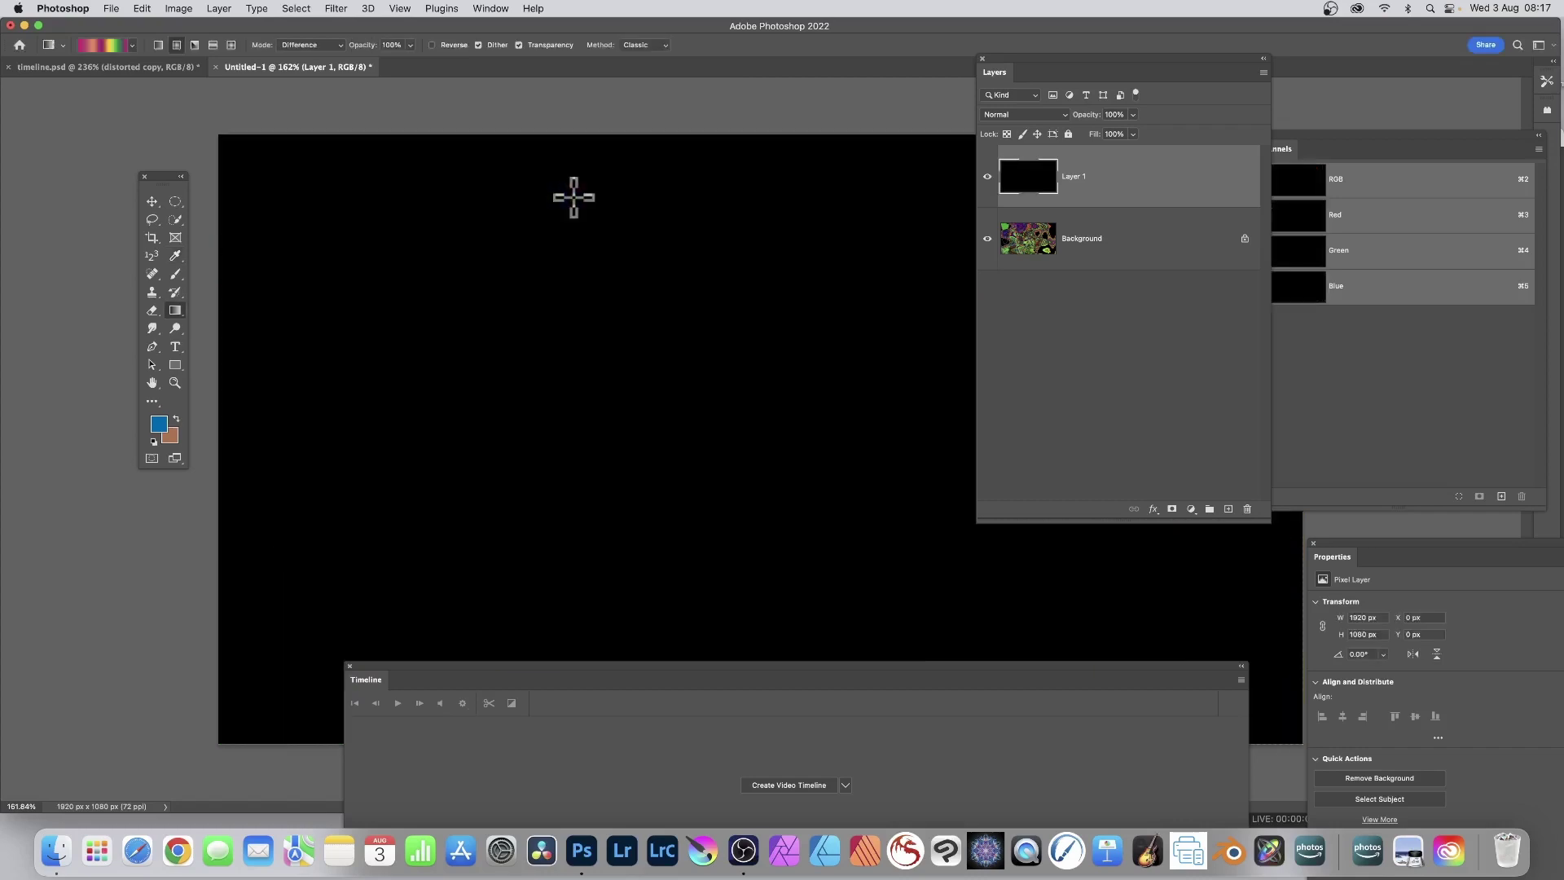
# Open Apply Image for the black layer and choose timeline.psd as the source document.
pyautogui.click(183, 8)
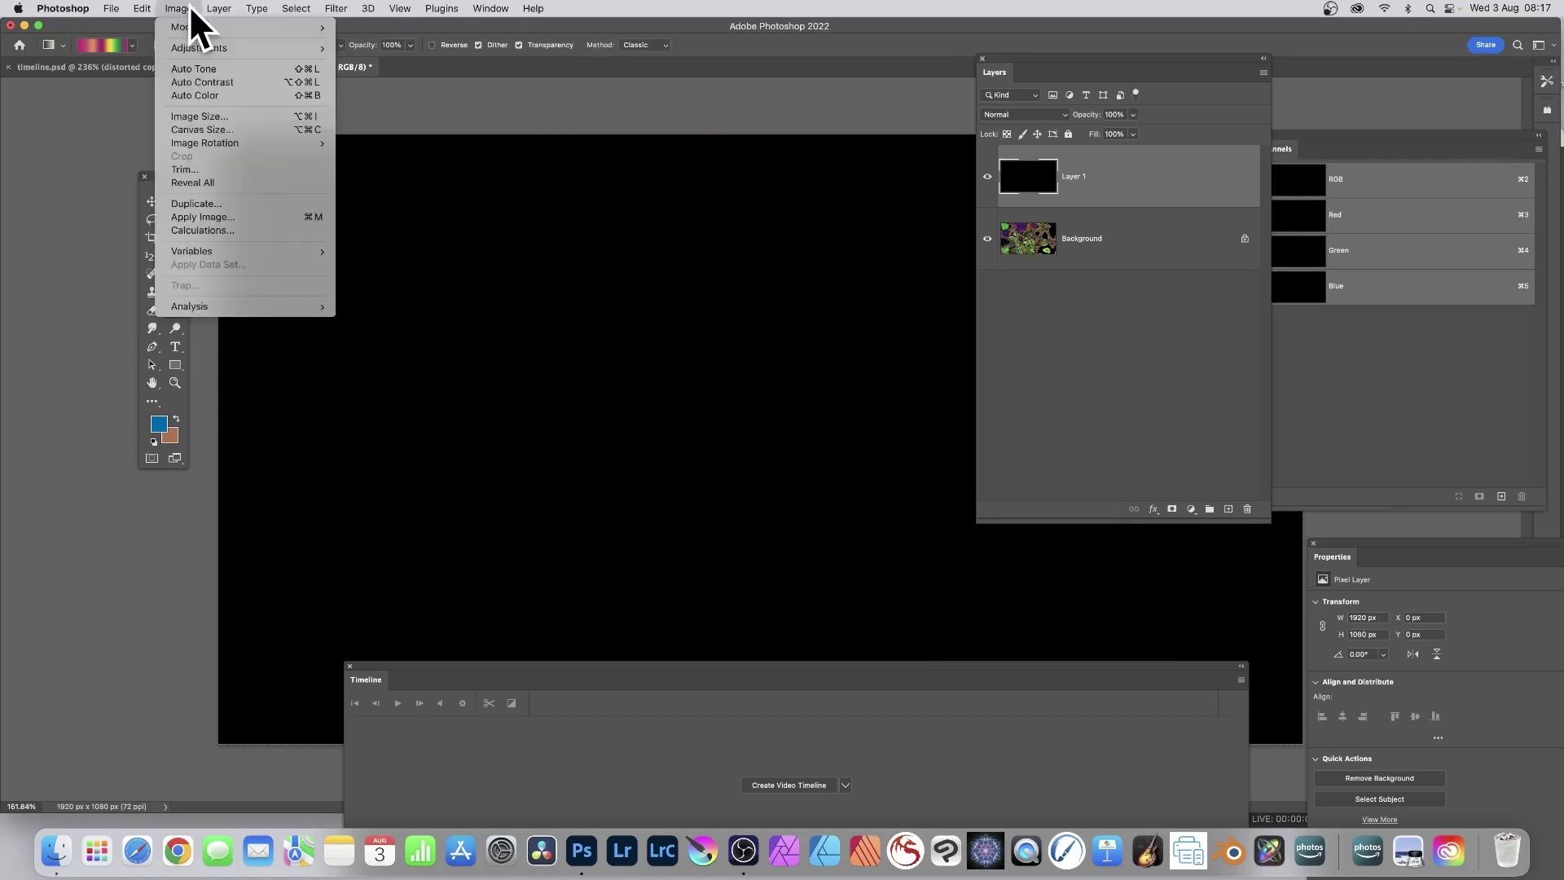
pyautogui.click(219, 218)
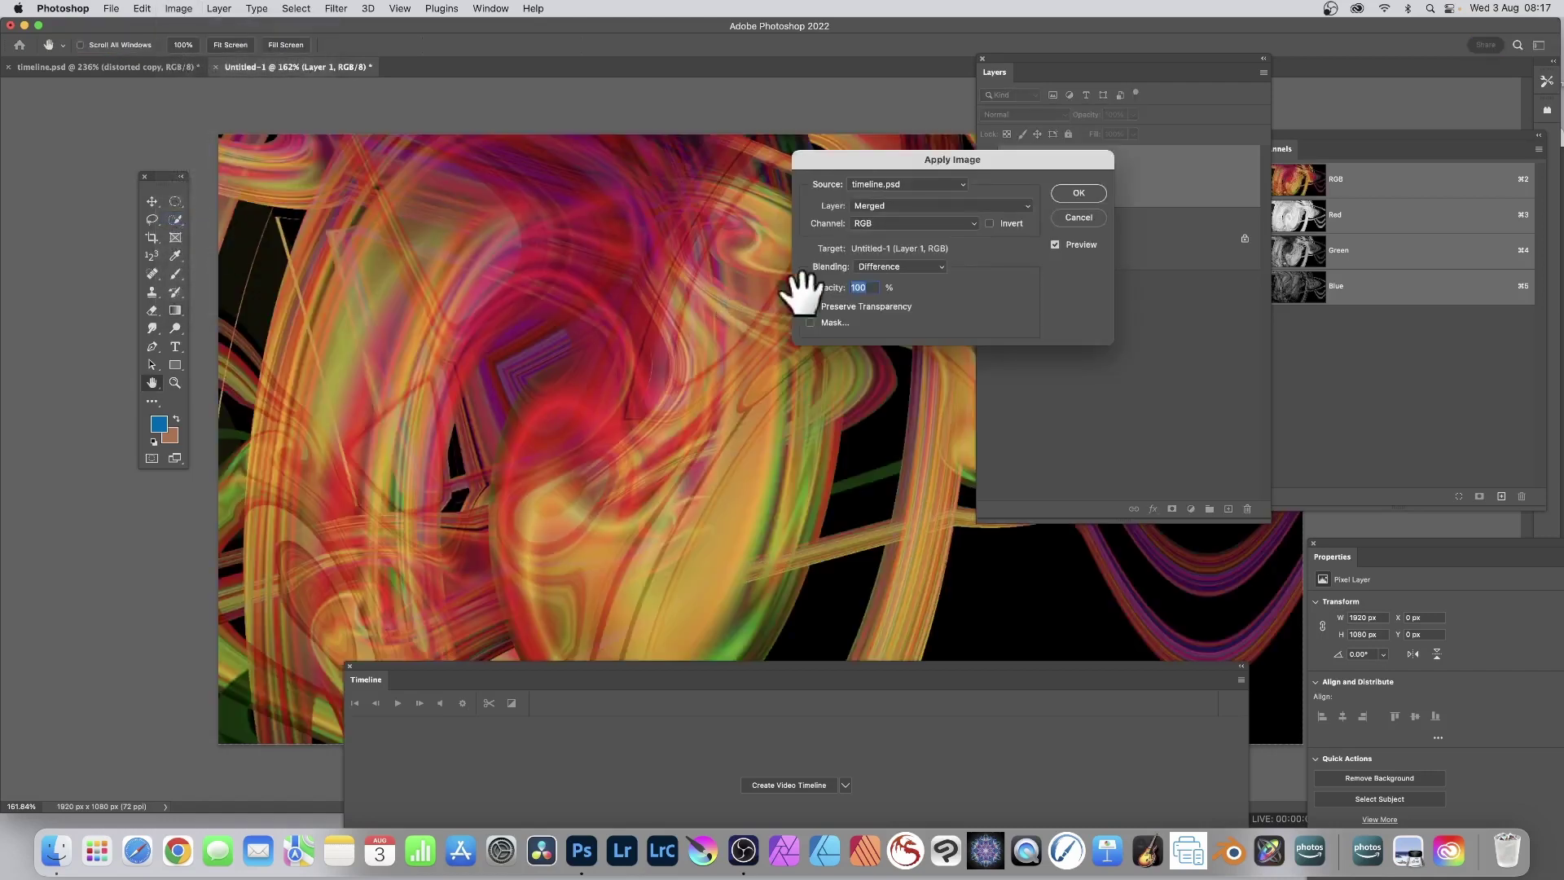
pyautogui.moveTo(885, 159); pyautogui.dragTo(1005, 171)
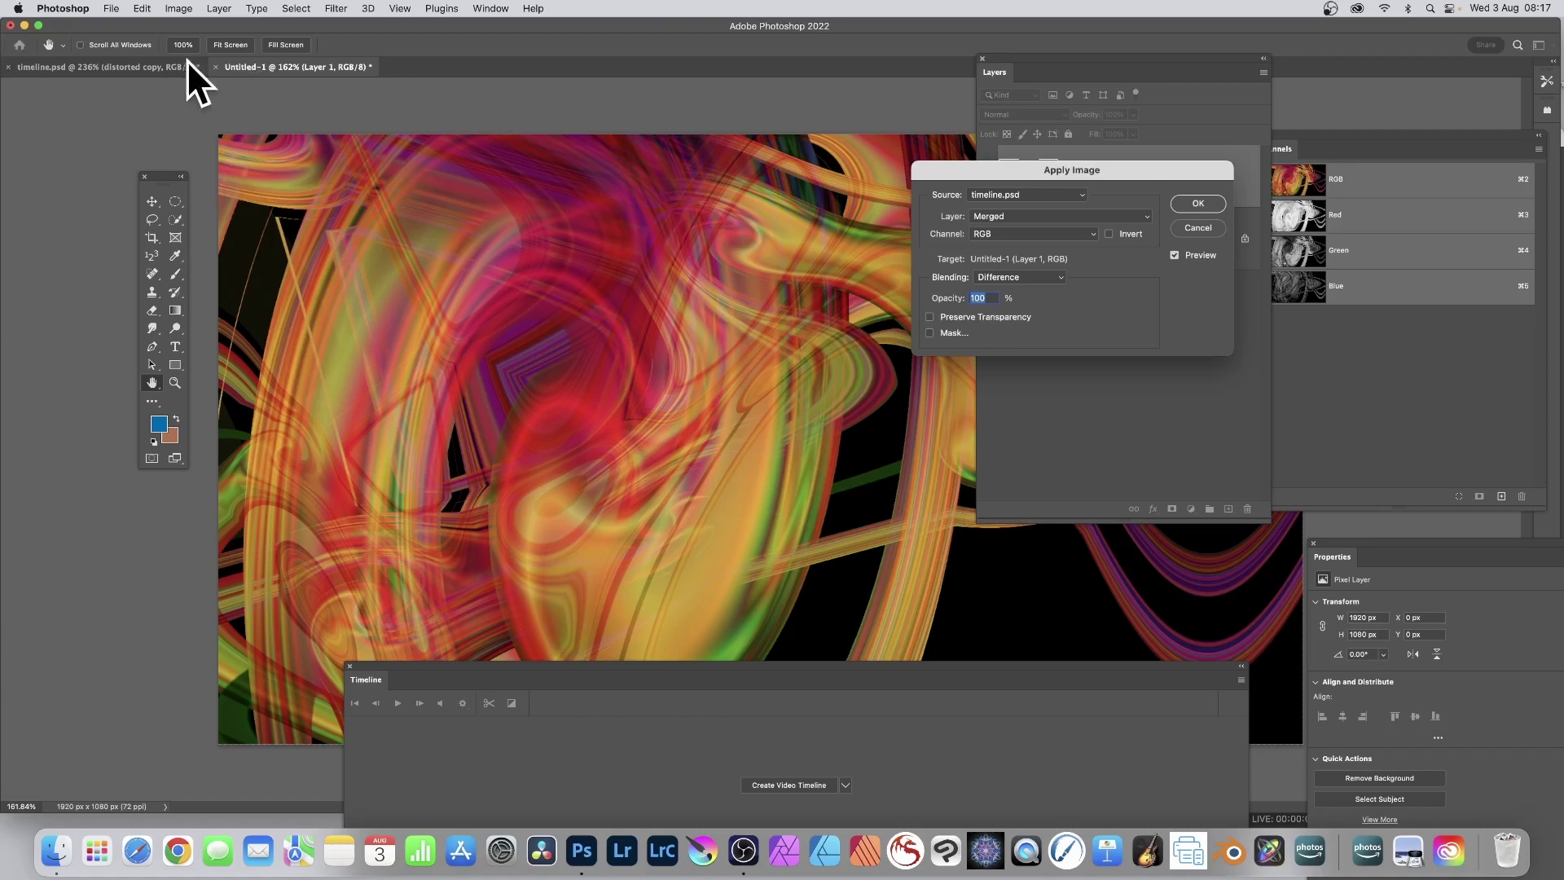
pyautogui.click(1038, 194)
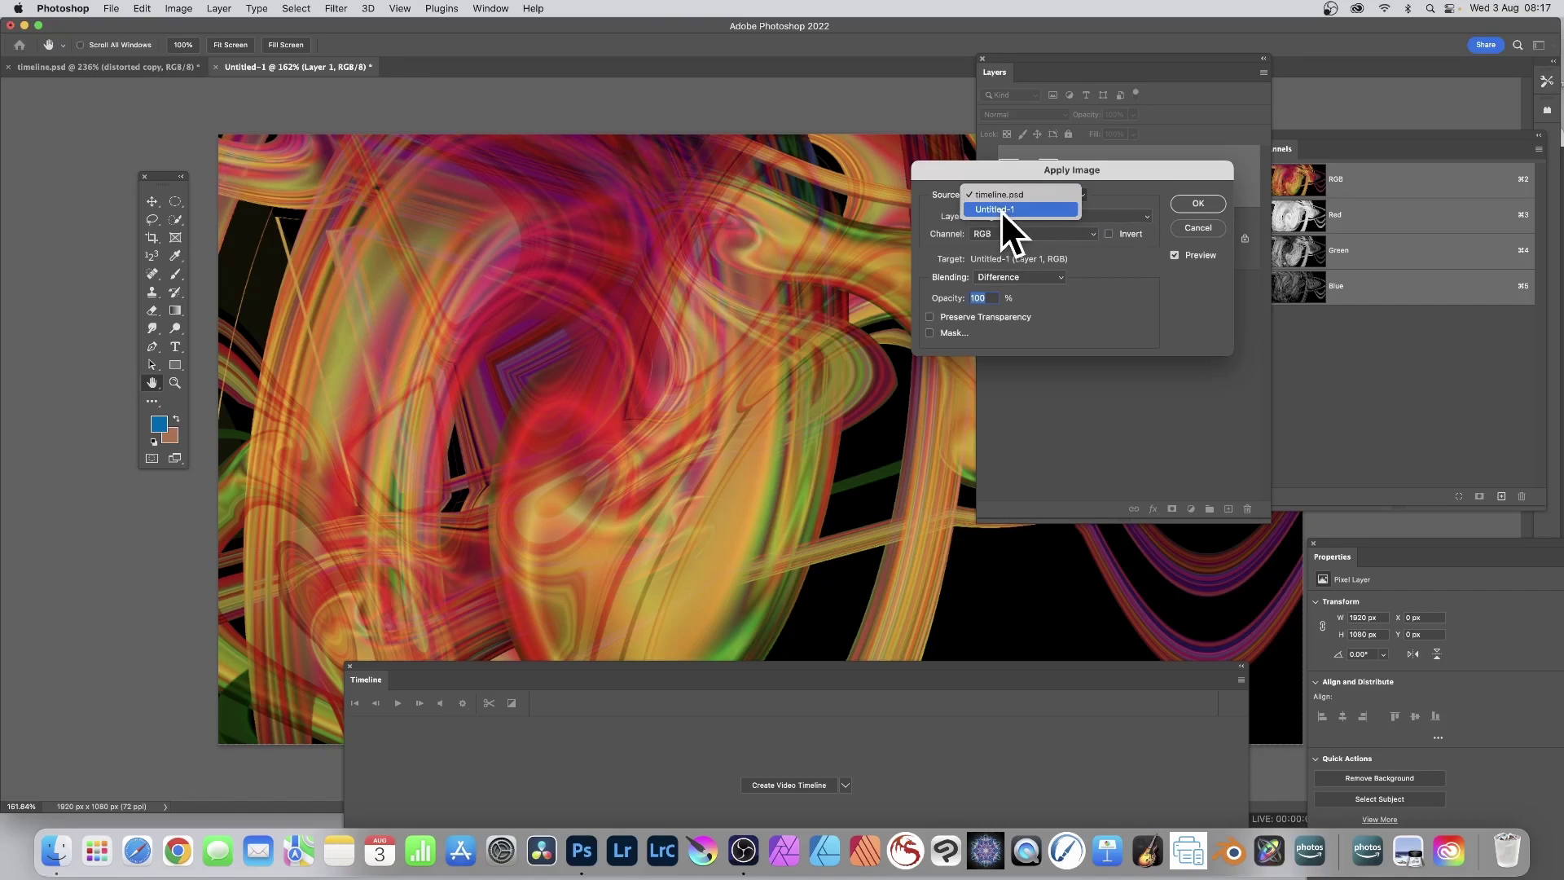
pyautogui.click(1016, 194)
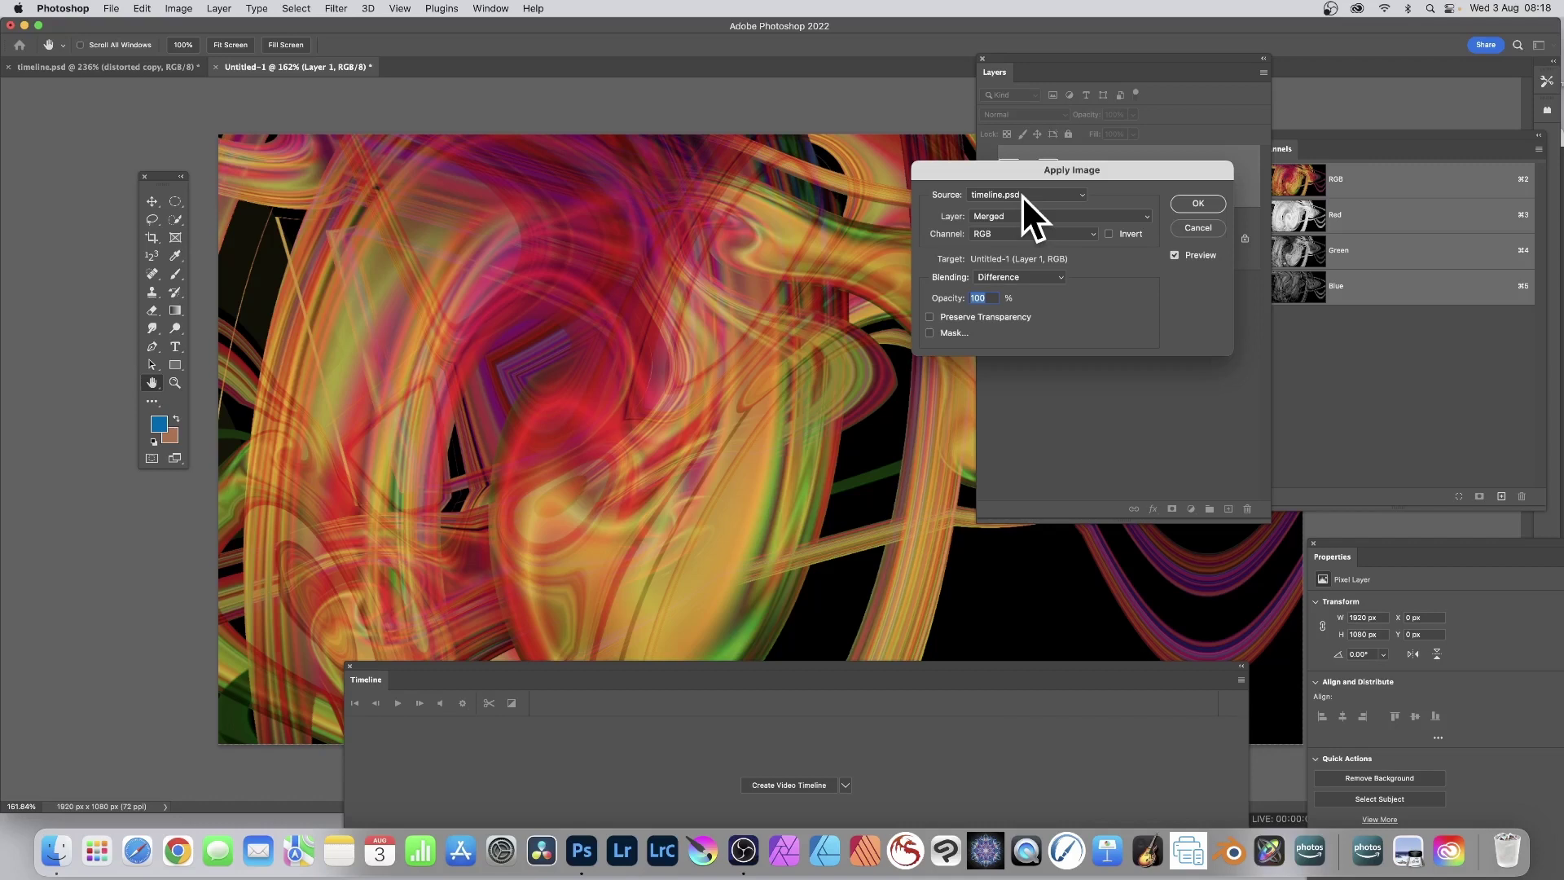
pyautogui.click(1025, 194)
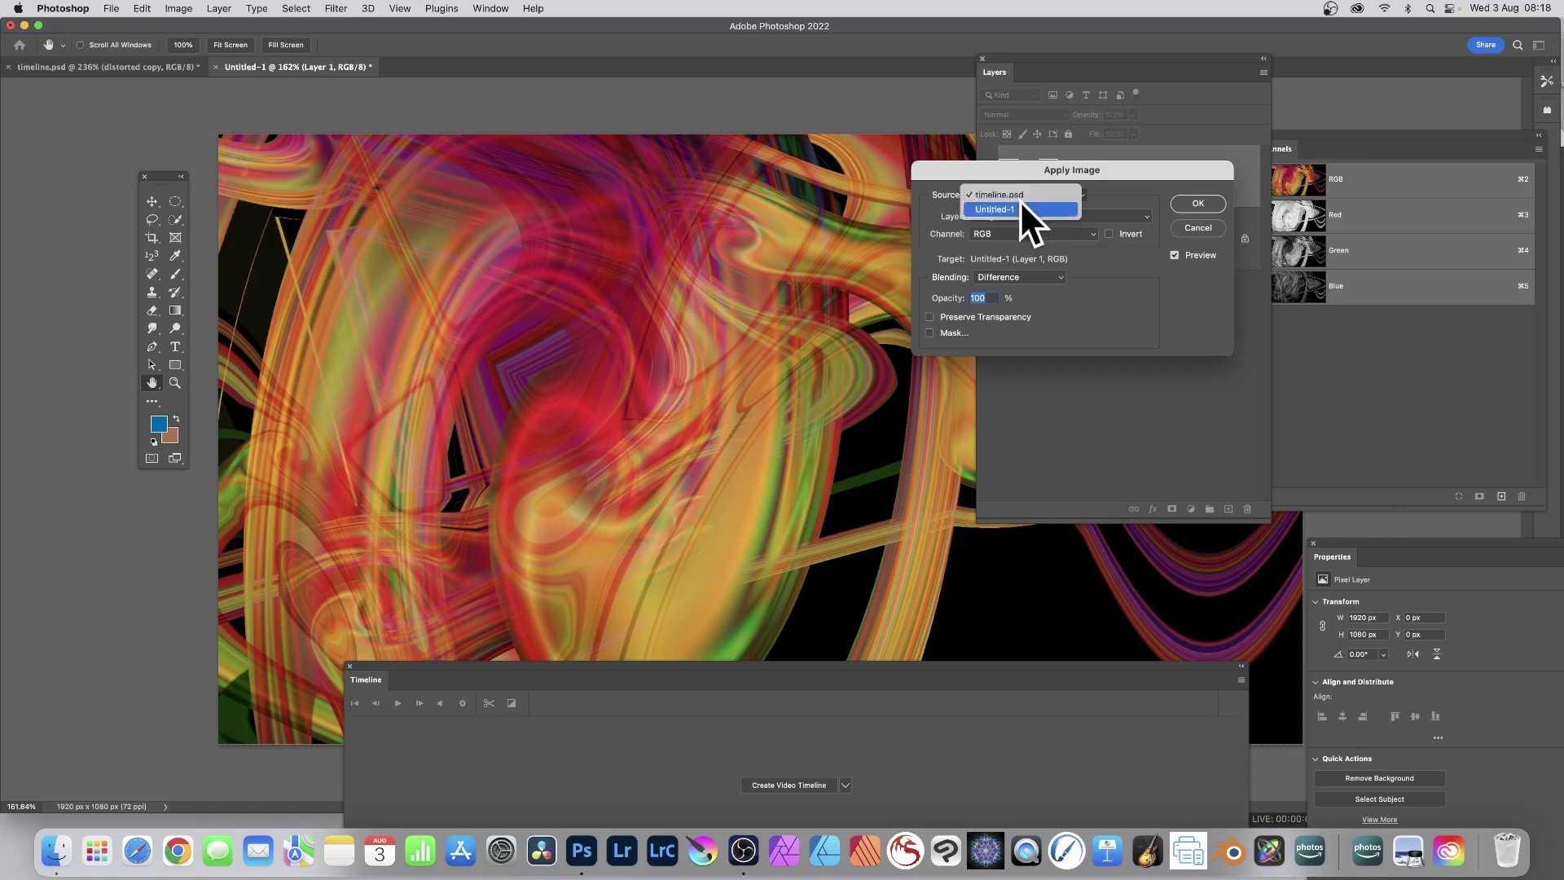
pyautogui.click(1025, 194)
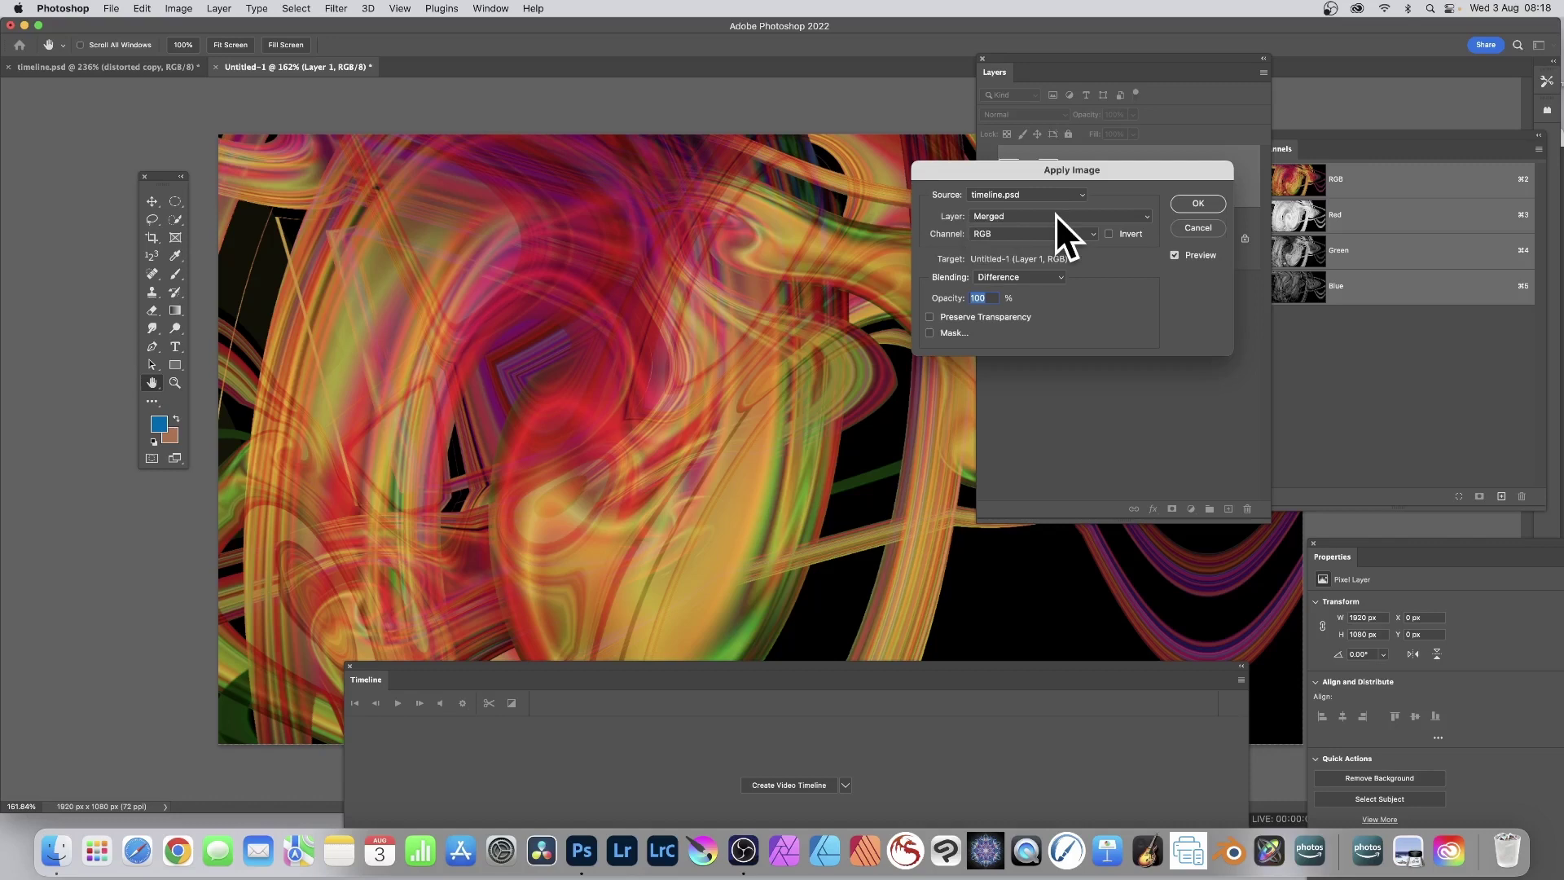
# Set the Apply Image source layer to distorted copy and check the available channels.
pyautogui.click(1049, 213)
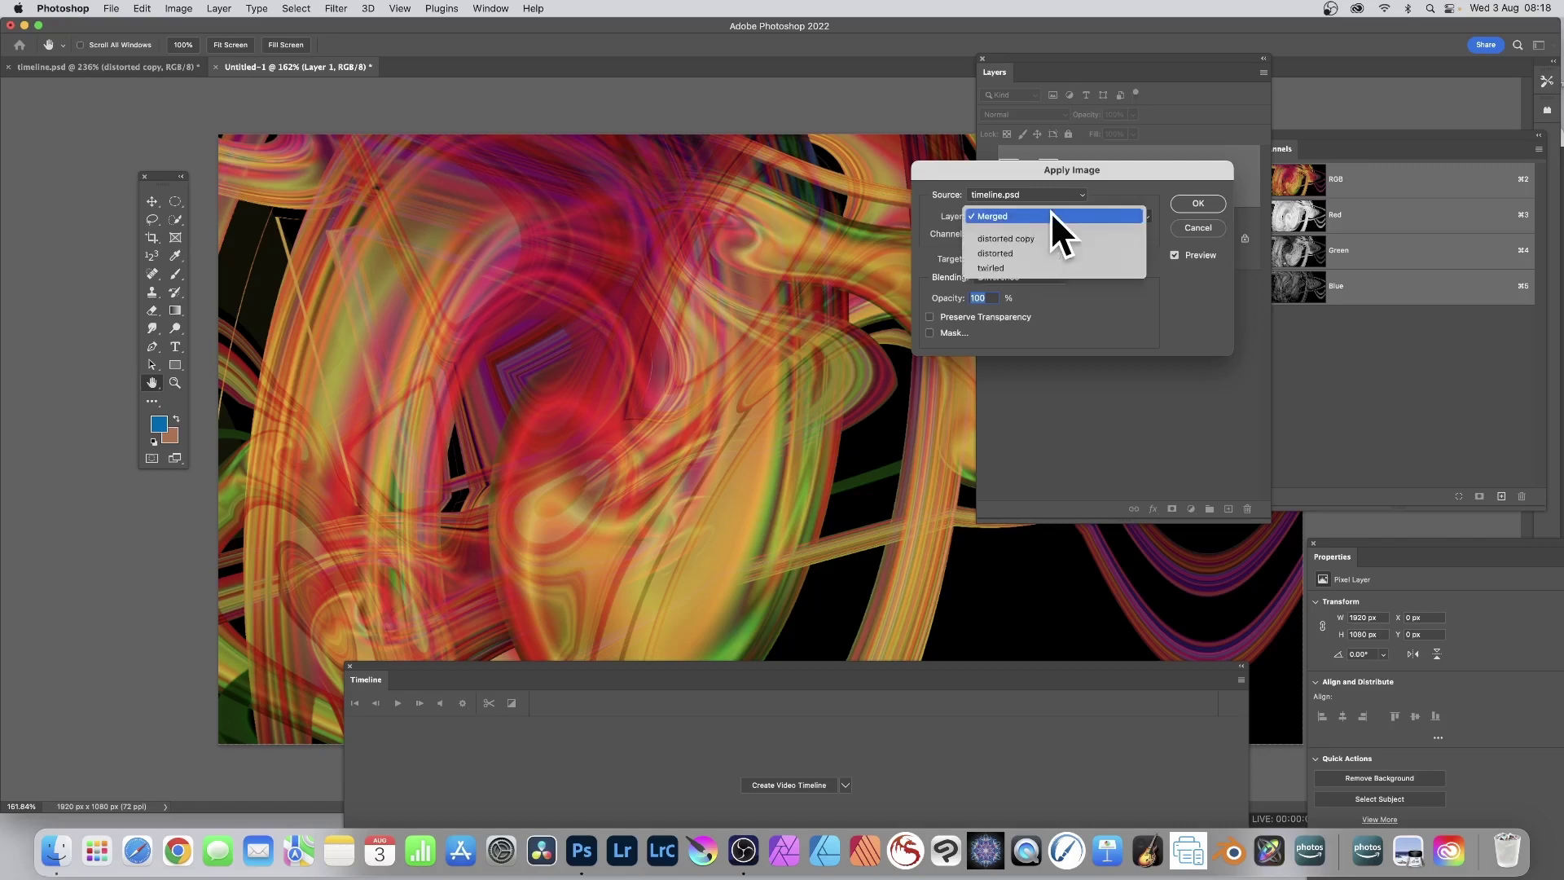
pyautogui.click(1006, 240)
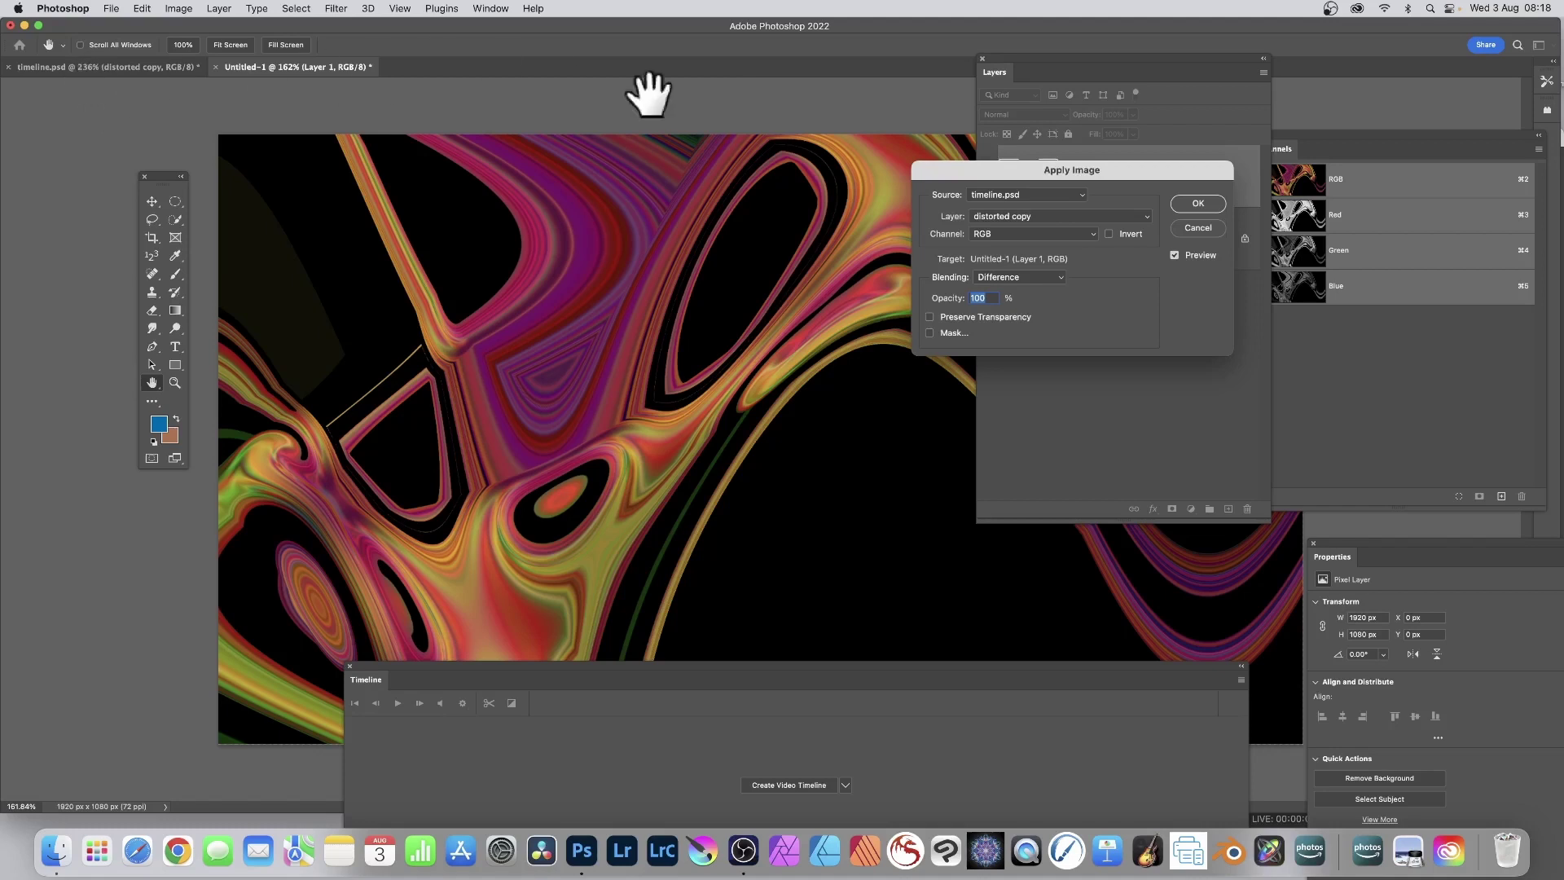
pyautogui.click(1024, 231)
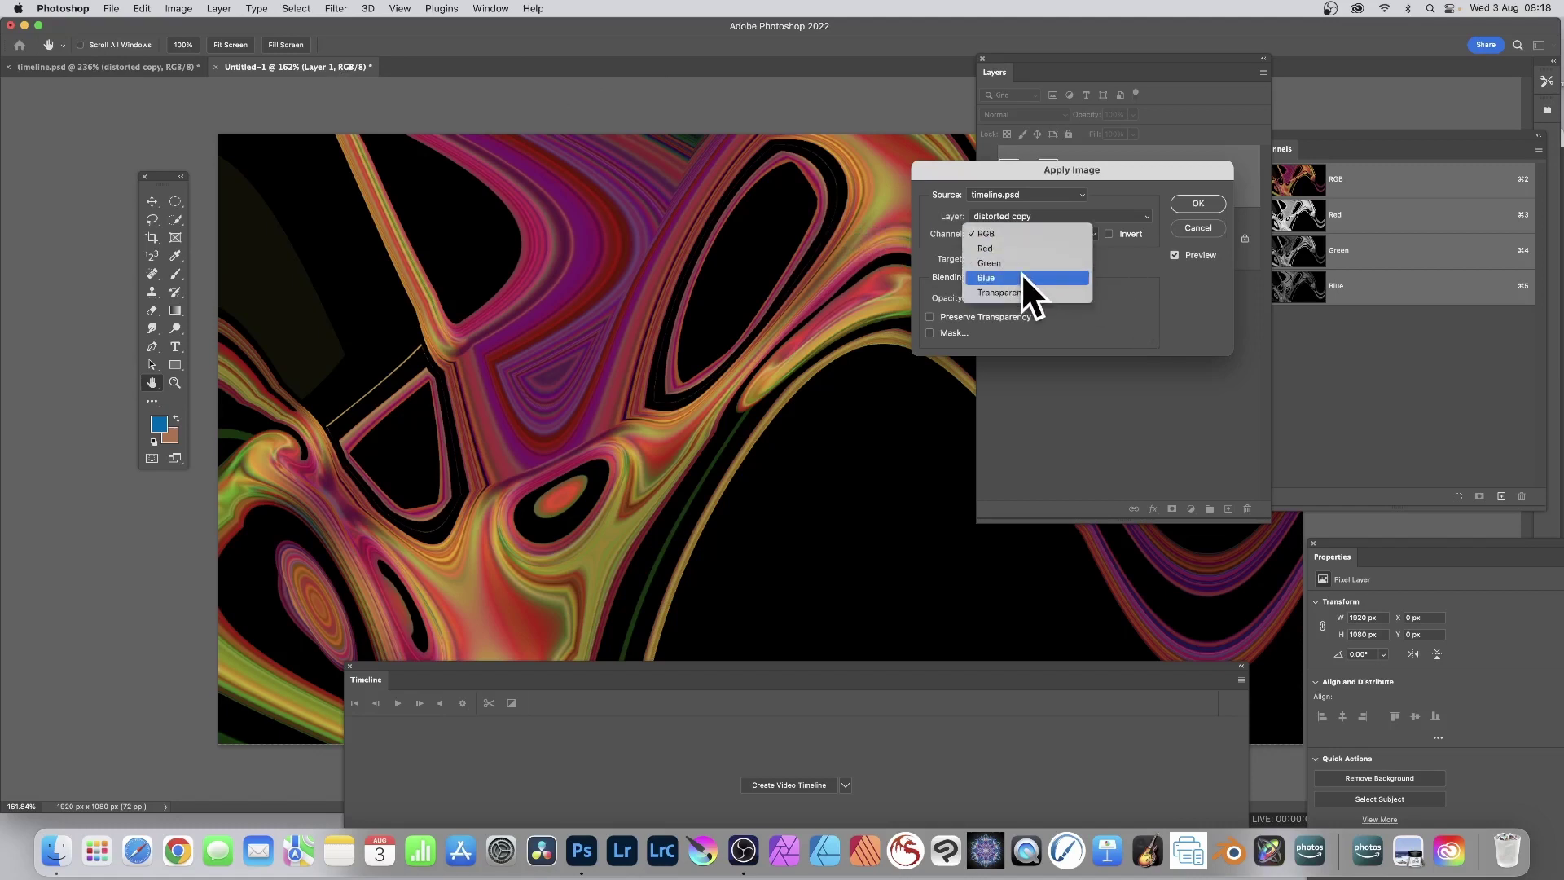
pyautogui.click(1147, 287)
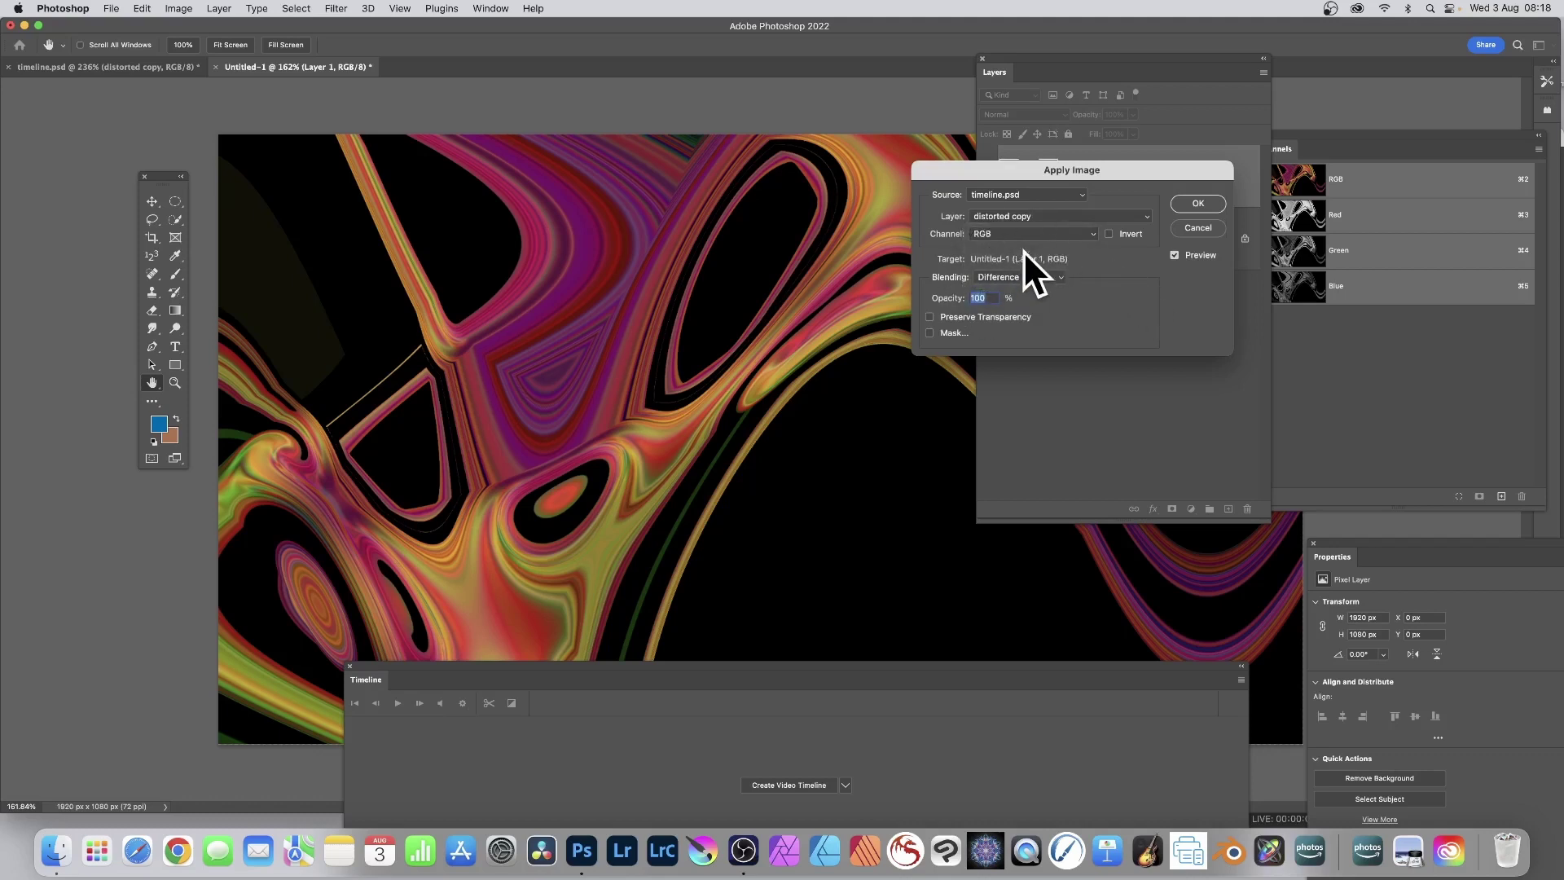
# Apply the distorted copy layer of timeline.psd to Layer 1 with Linear Dodge (Add) blending at 100% opacity.
pyautogui.click(1017, 215)
pyautogui.click(1018, 215)
pyautogui.click(1004, 277)
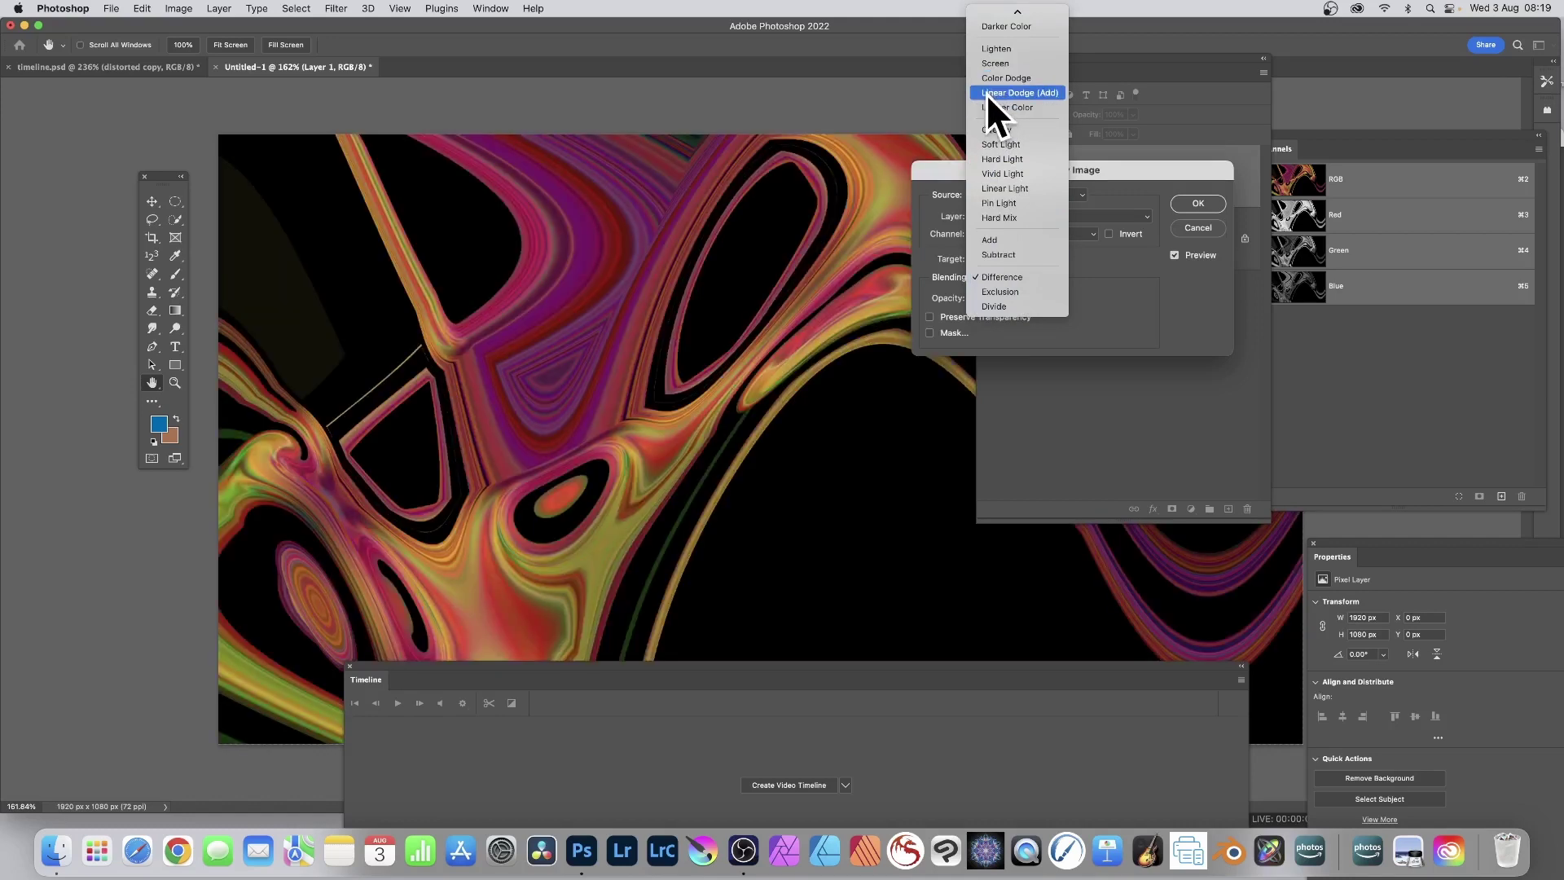
pyautogui.click(986, 92)
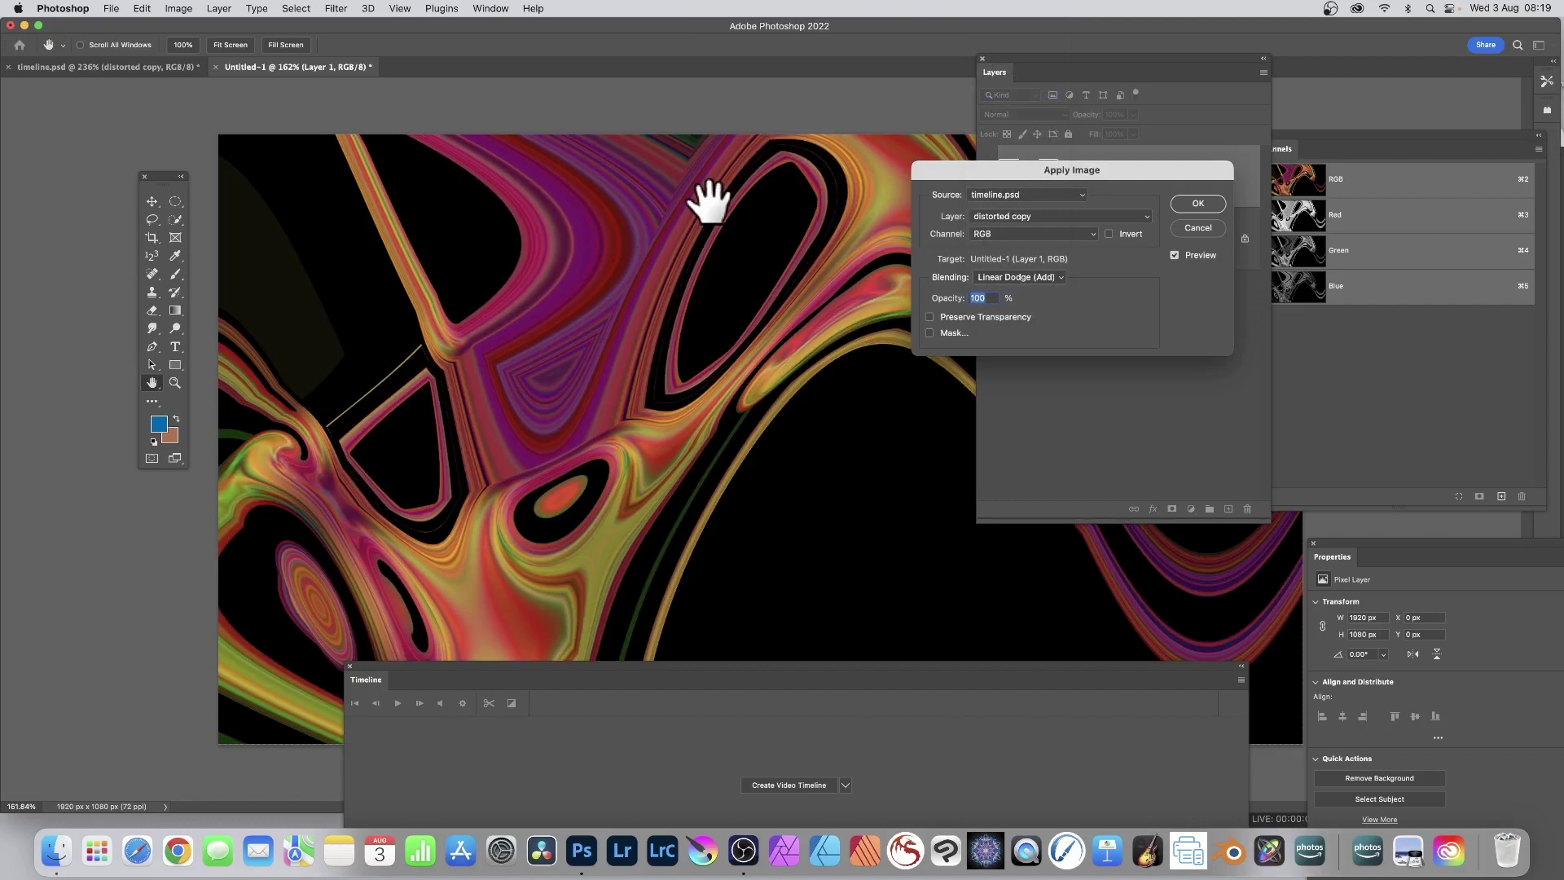
pyautogui.click(1188, 202)
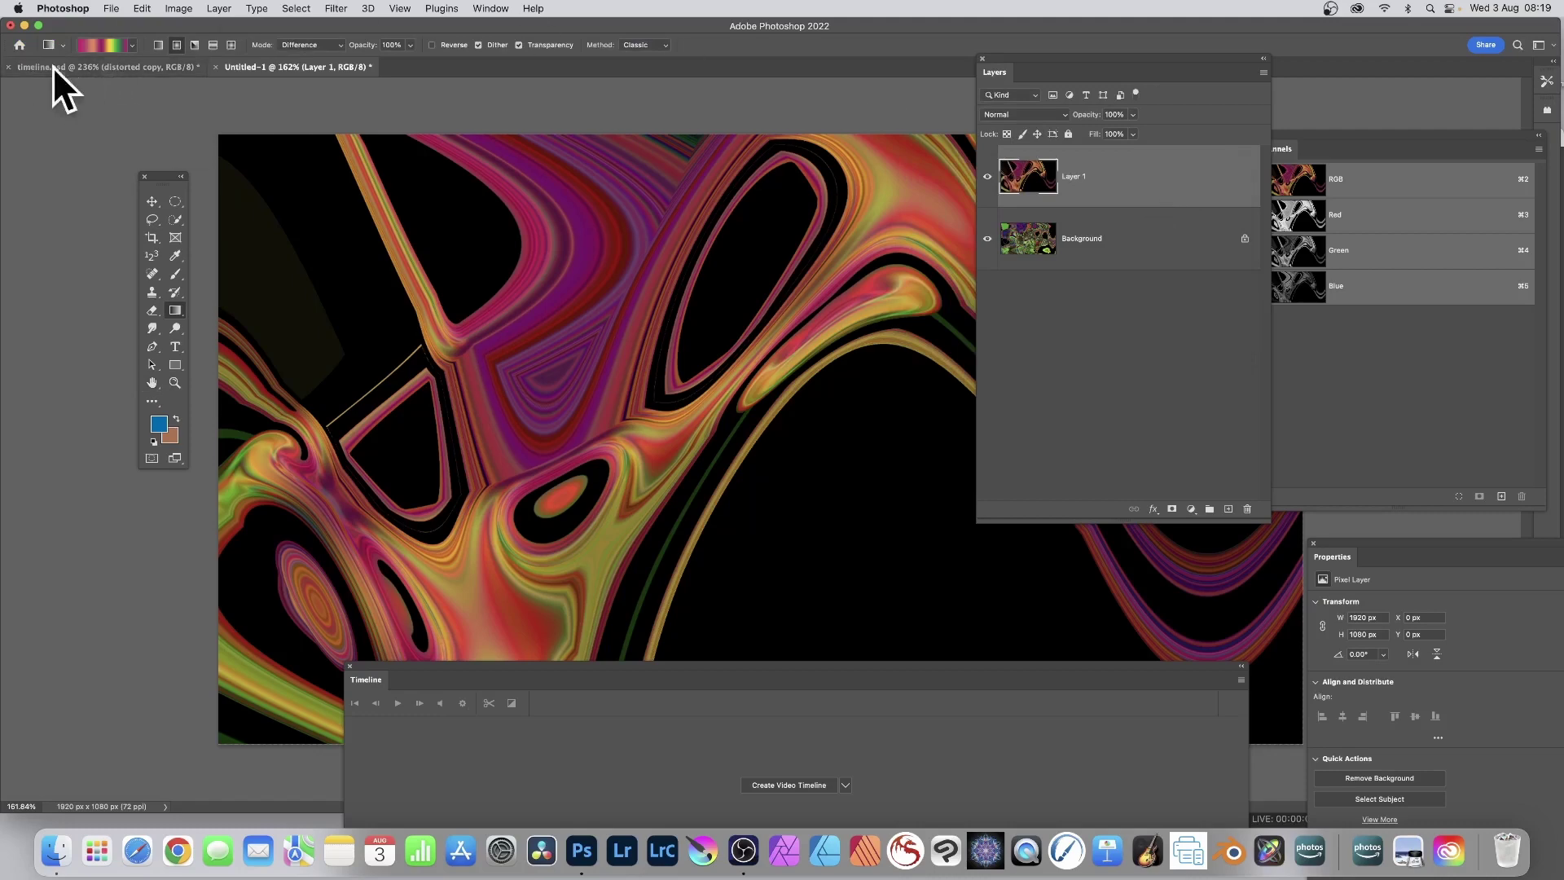
# Move the playhead in timeline.psd to just before 16:00f and return to the Untitled-1 document.
pyautogui.click(91, 64)
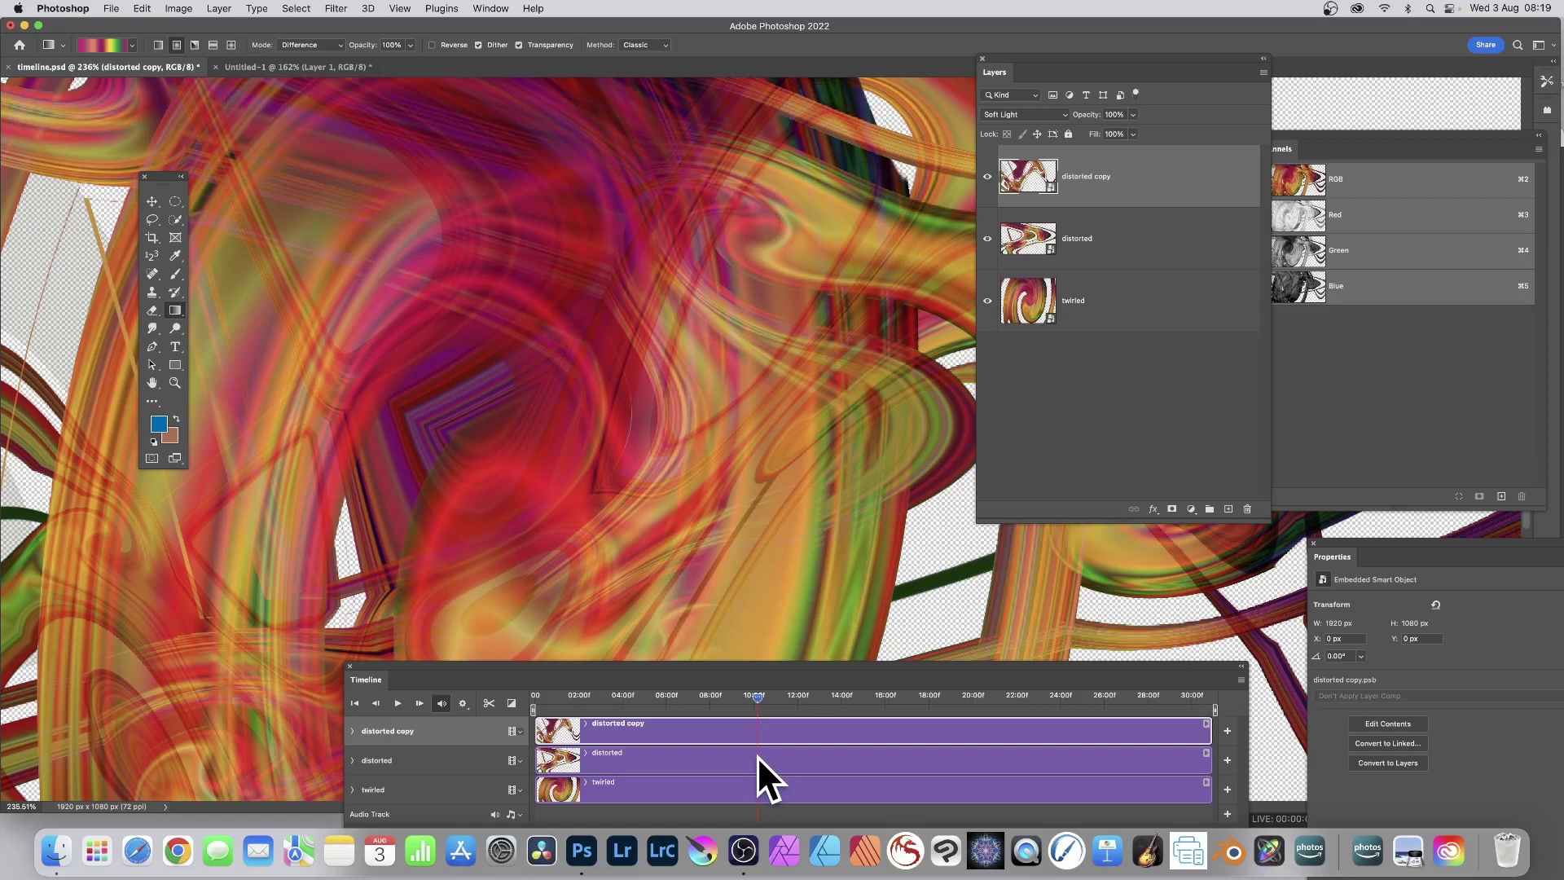
pyautogui.click(759, 696)
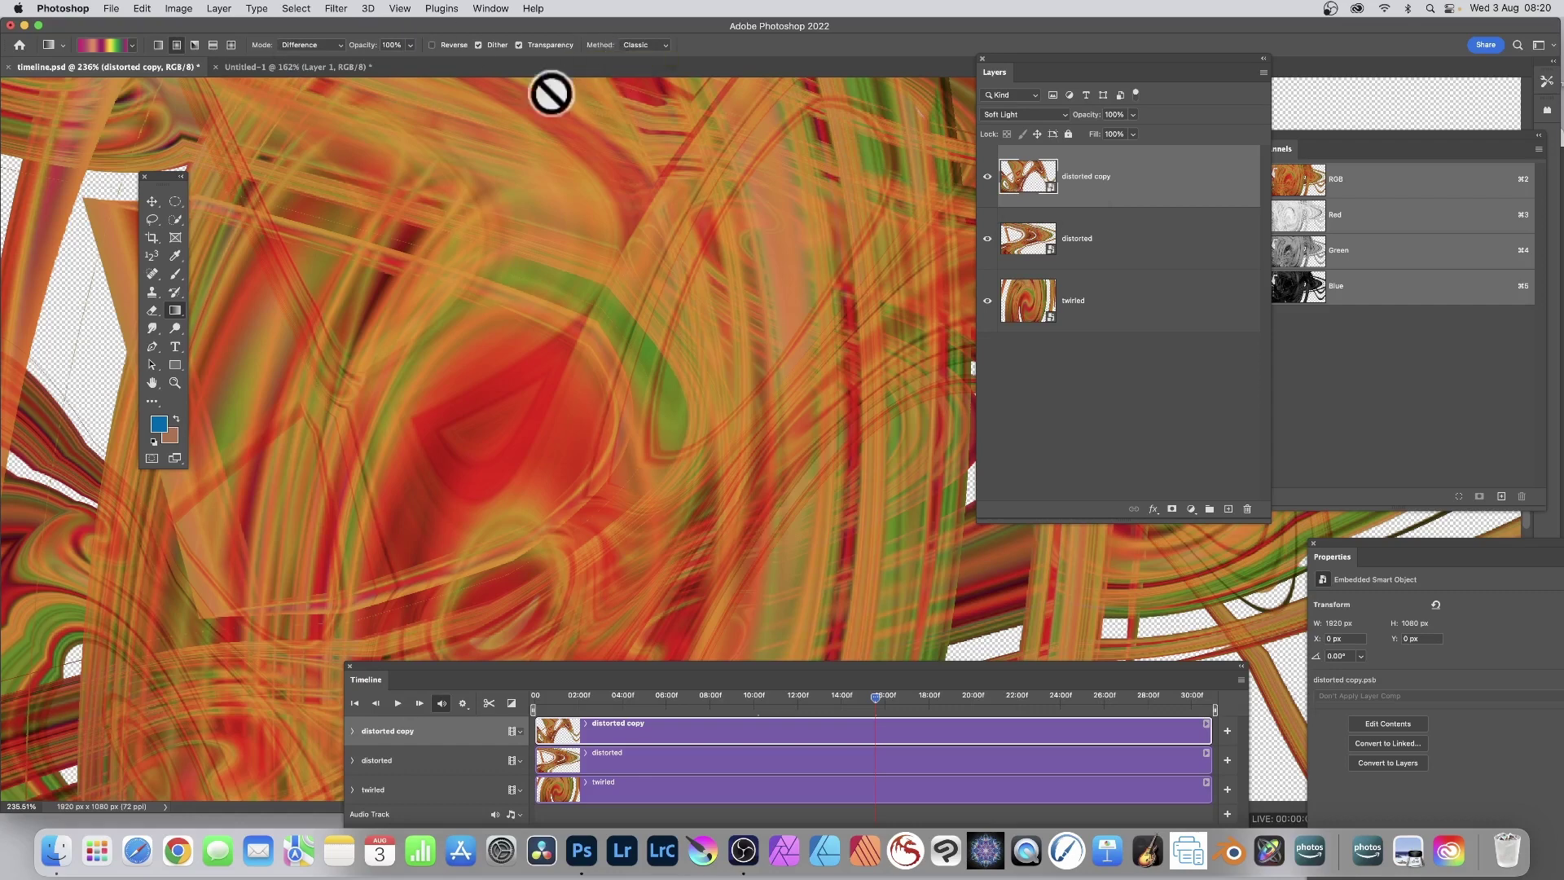
pyautogui.click(302, 66)
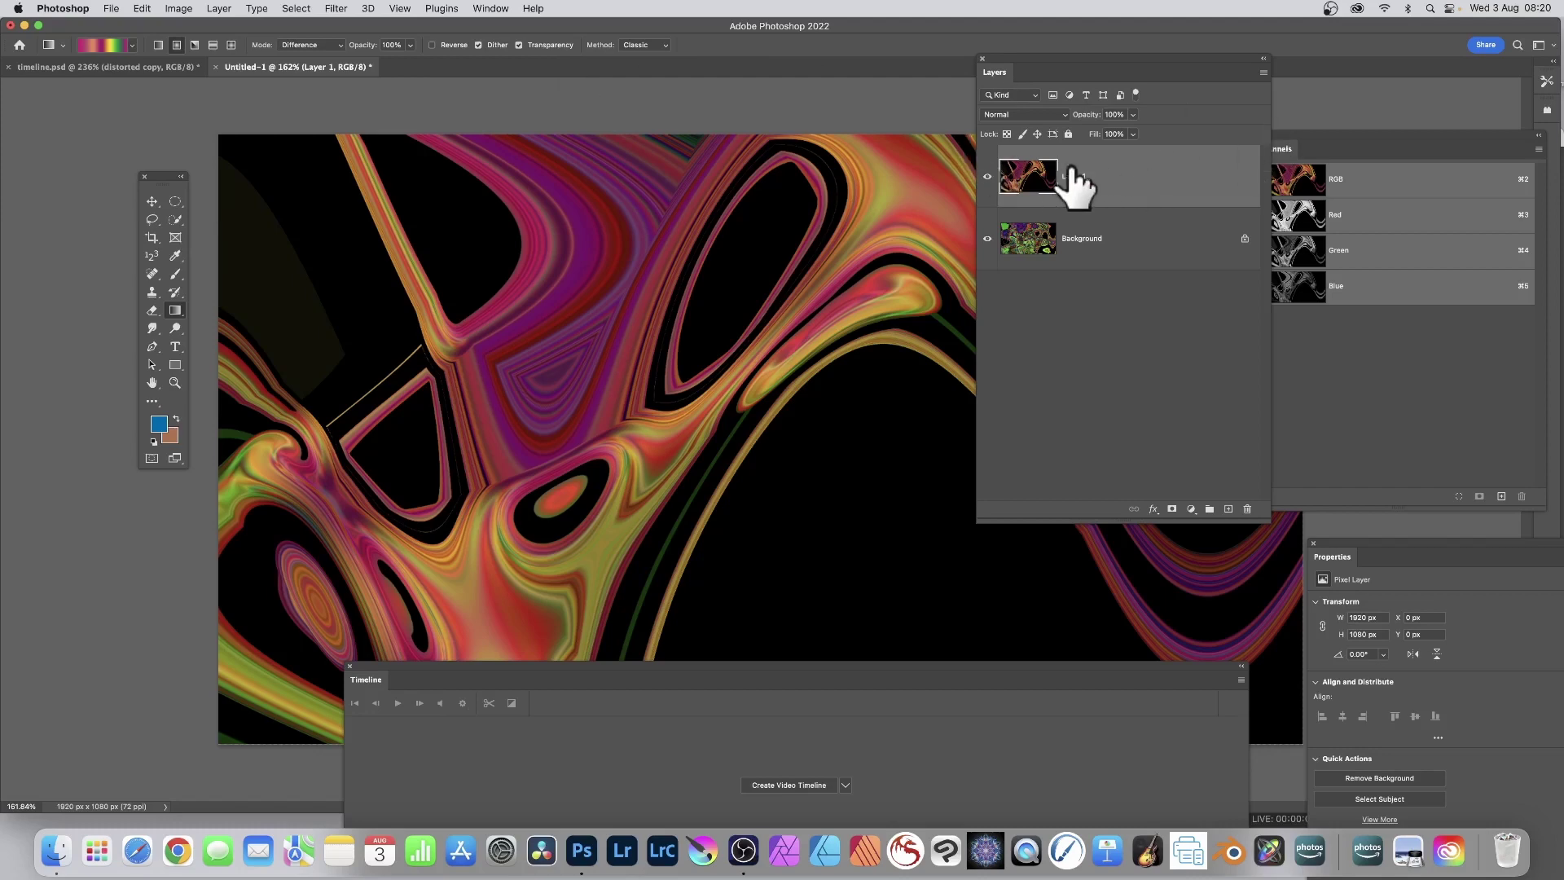
# Open Apply Image for Layer 1 and preview the distorted and twirled layers of timeline.psd as the source.
pyautogui.click(180, 11)
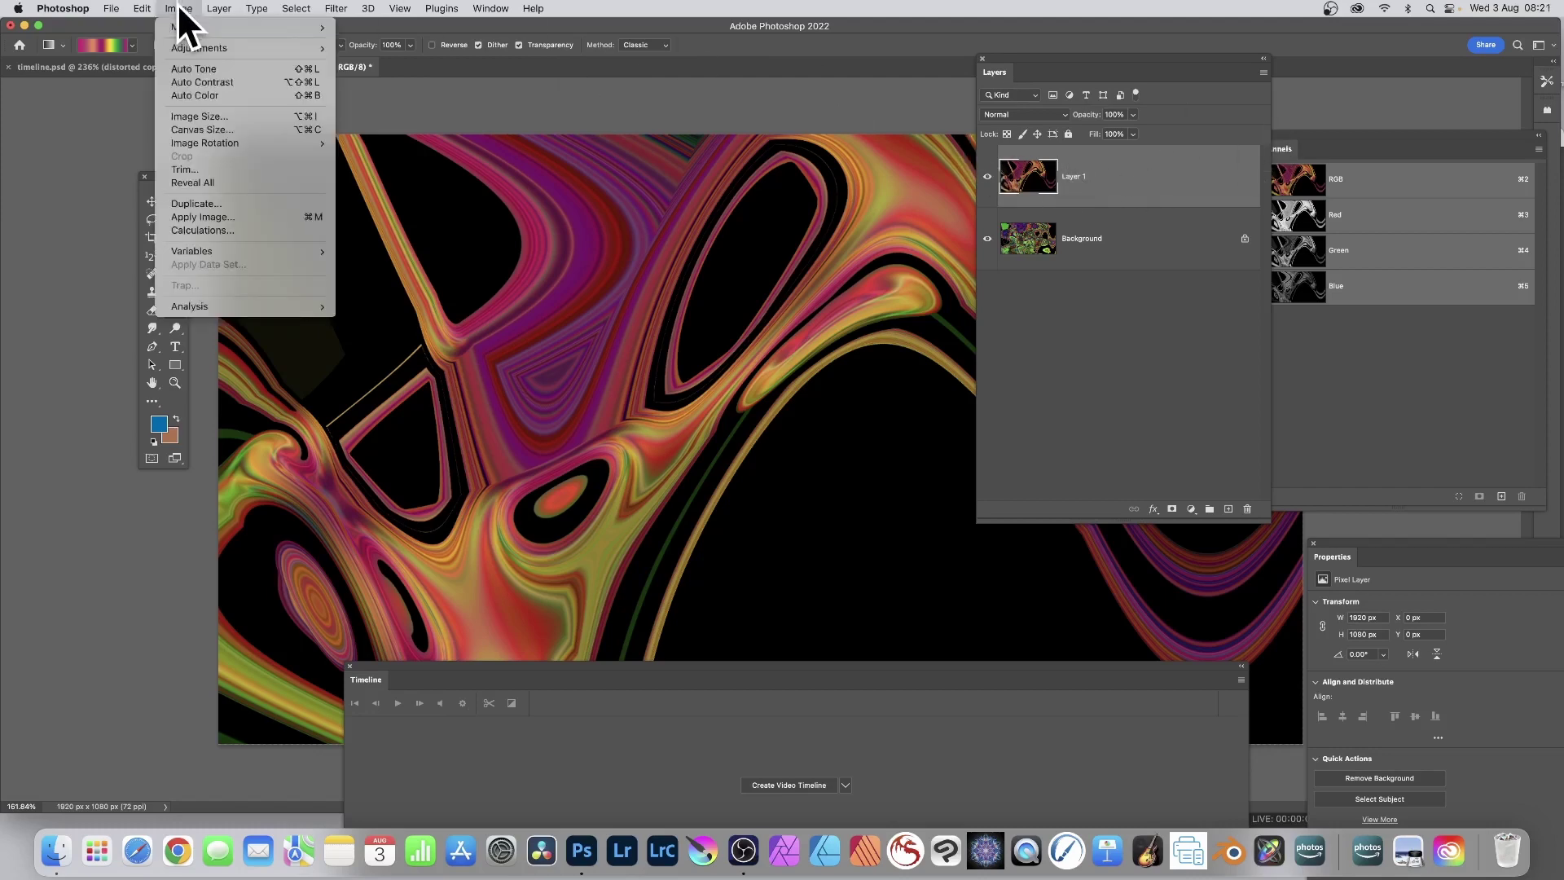
pyautogui.click(226, 216)
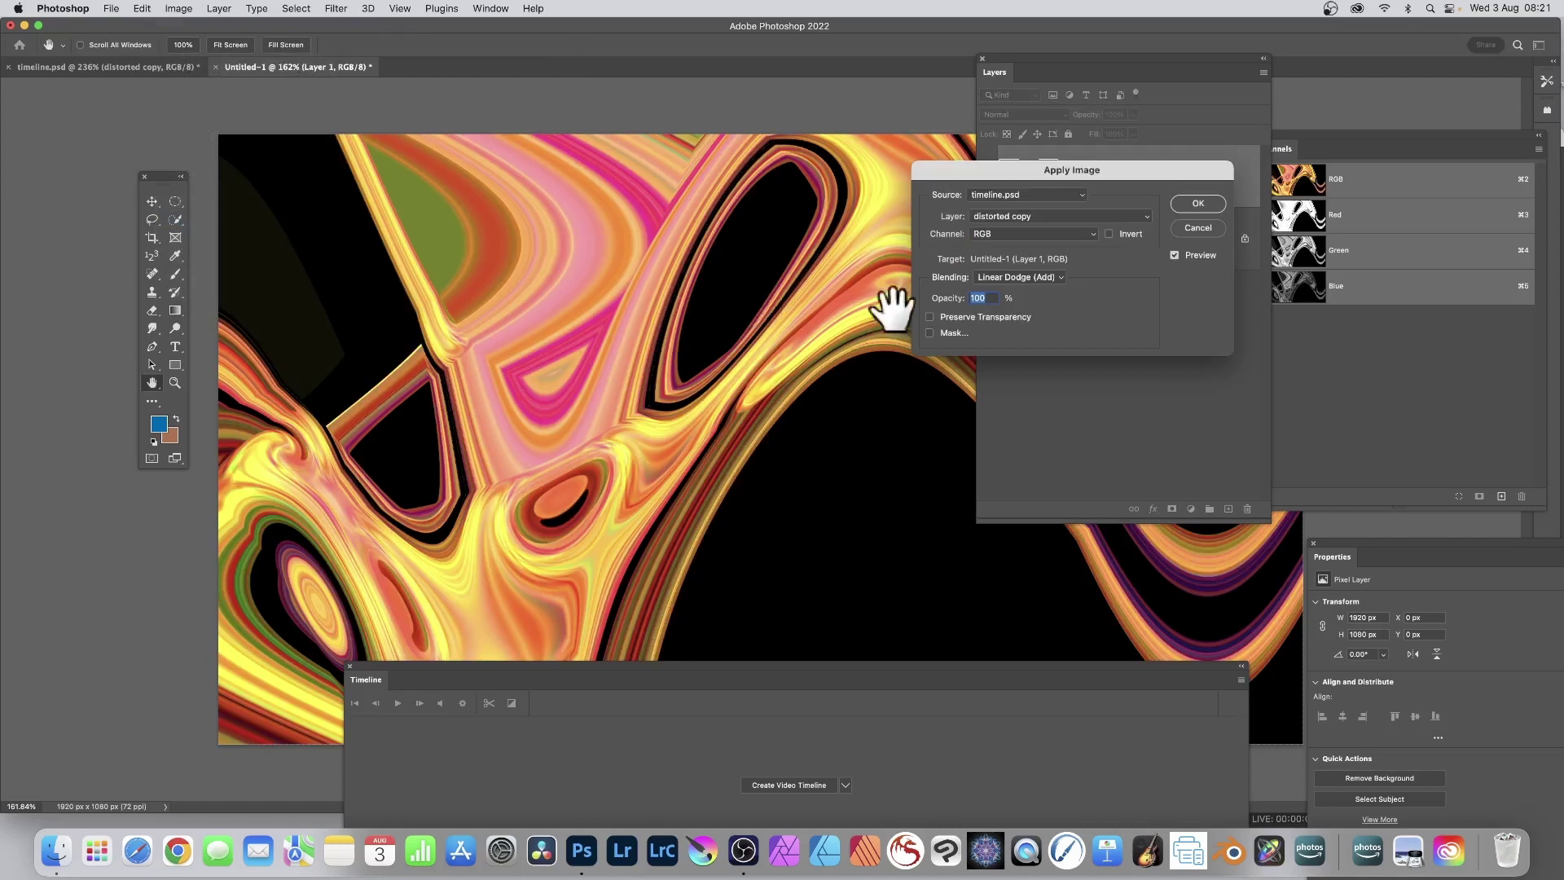
pyautogui.moveTo(1077, 183); pyautogui.dragTo(873, 129)
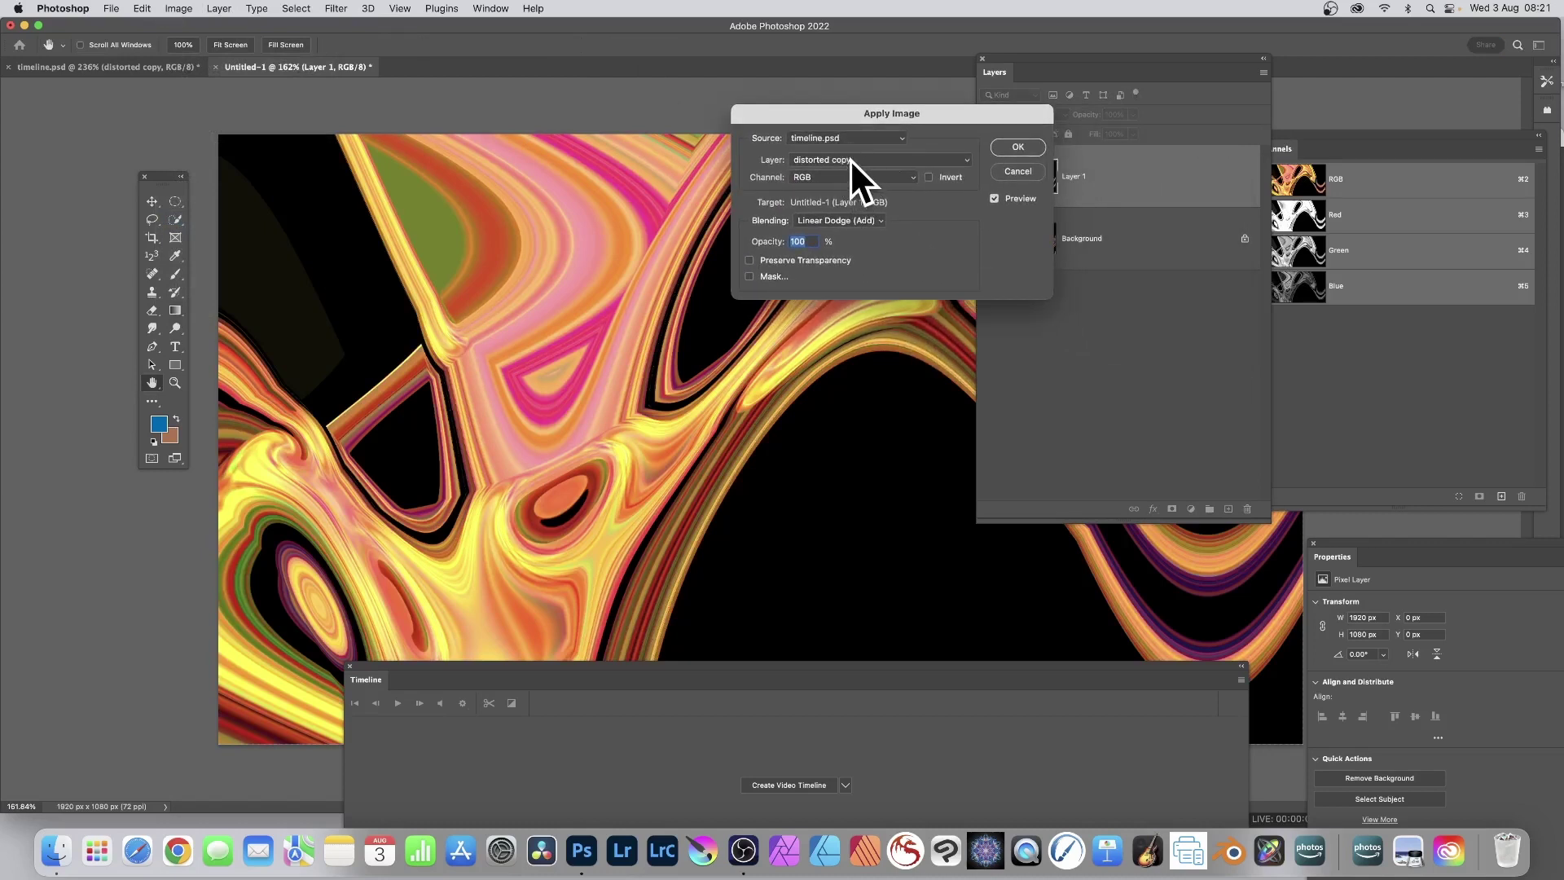
pyautogui.click(849, 159)
pyautogui.click(847, 172)
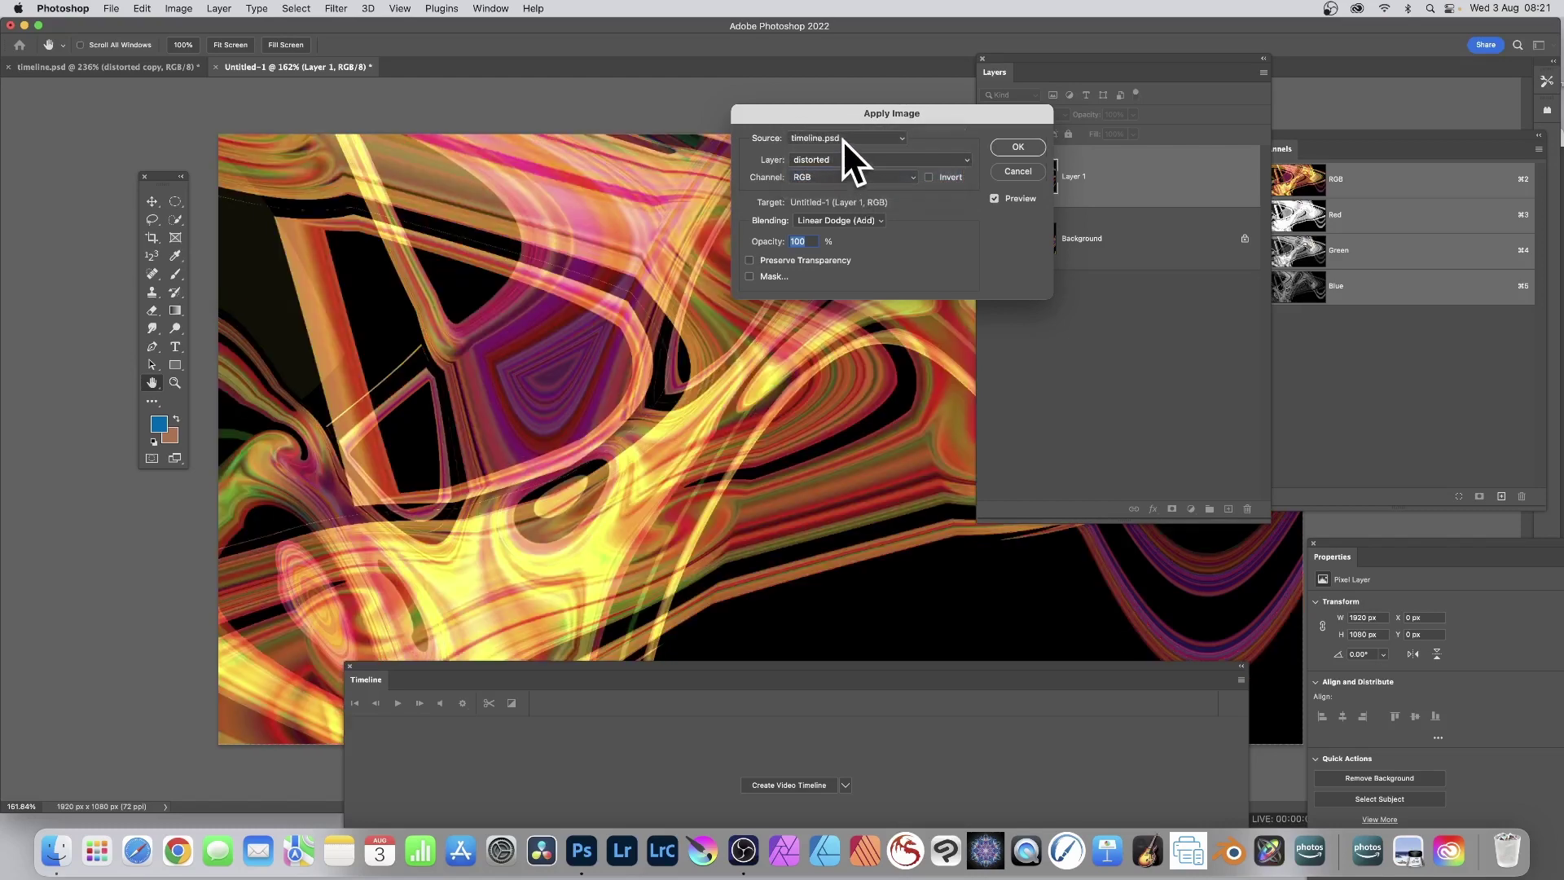
pyautogui.click(845, 159)
pyautogui.click(845, 173)
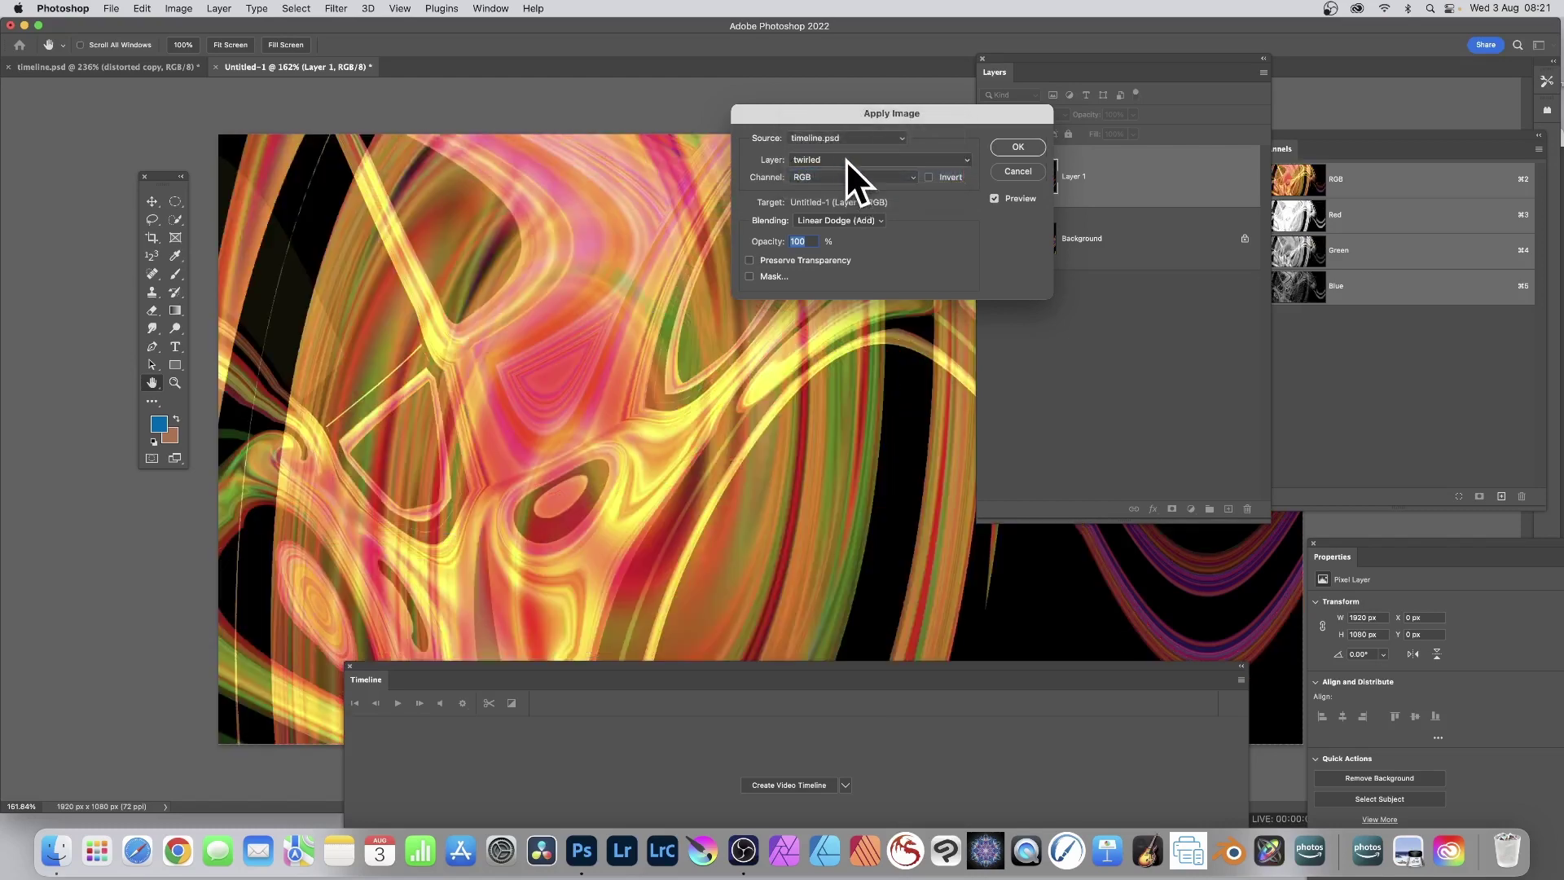
# Set the Apply Image source layer to Merged and apply it to Layer 1 with Difference blending.
pyautogui.click(833, 159)
pyautogui.click(839, 111)
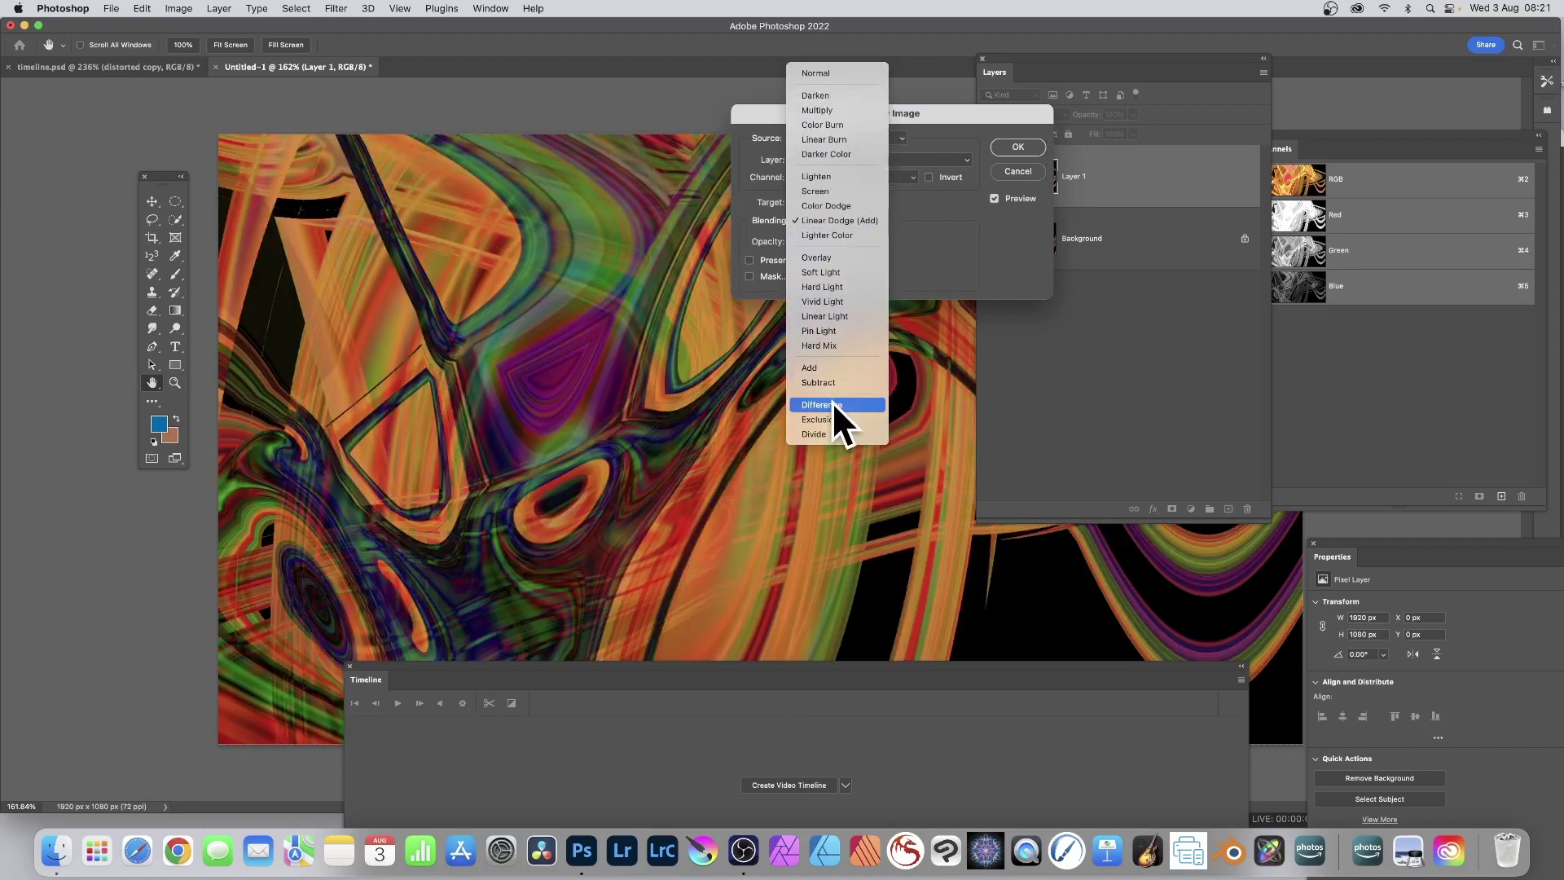
pyautogui.click(833, 401)
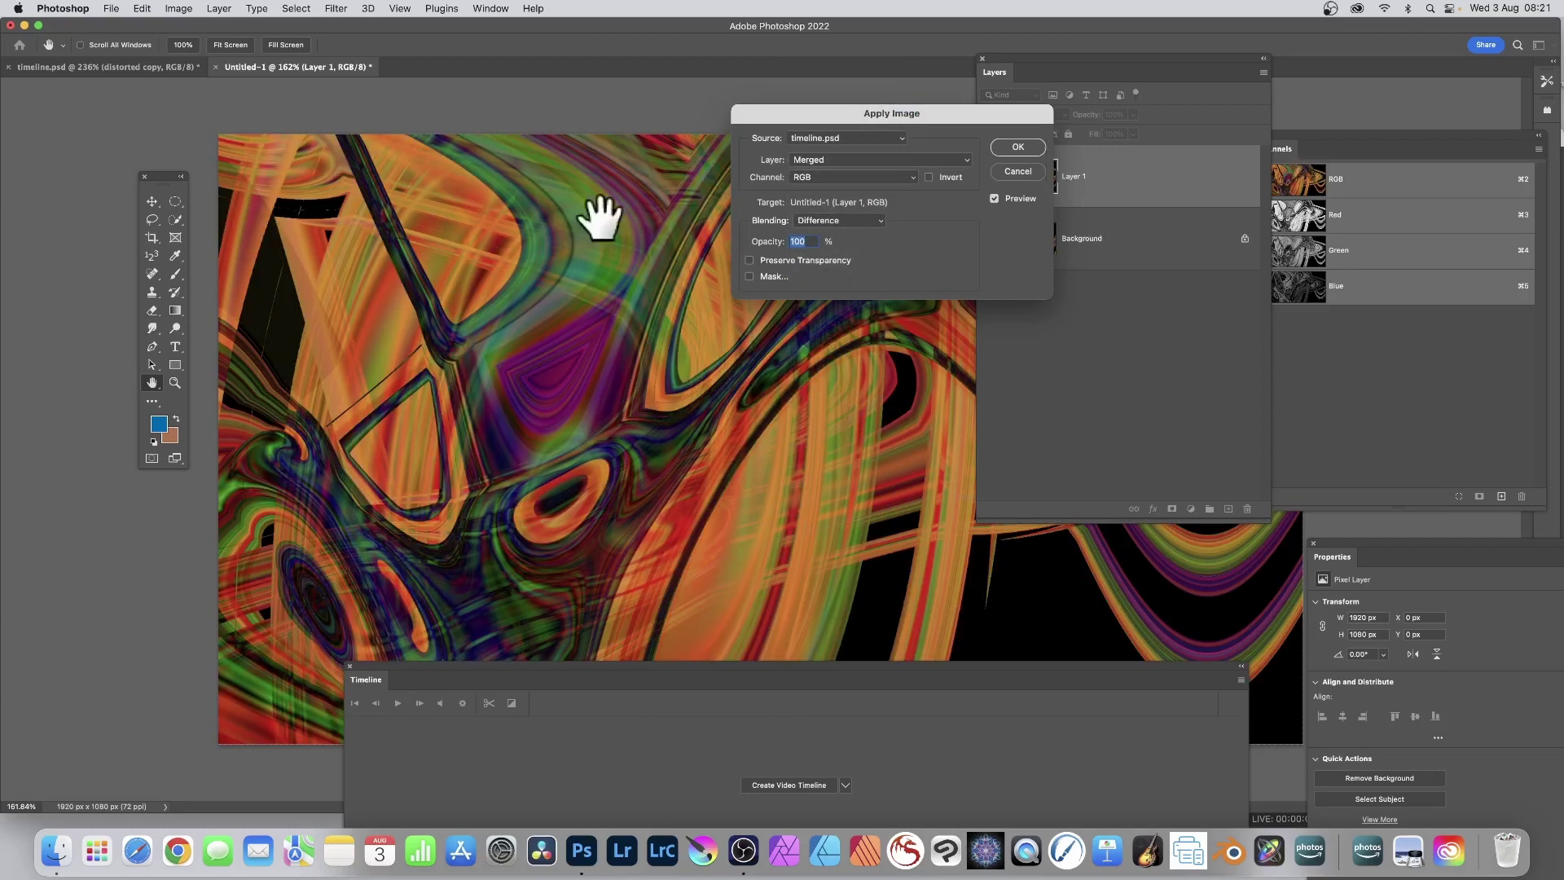
pyautogui.click(1038, 146)
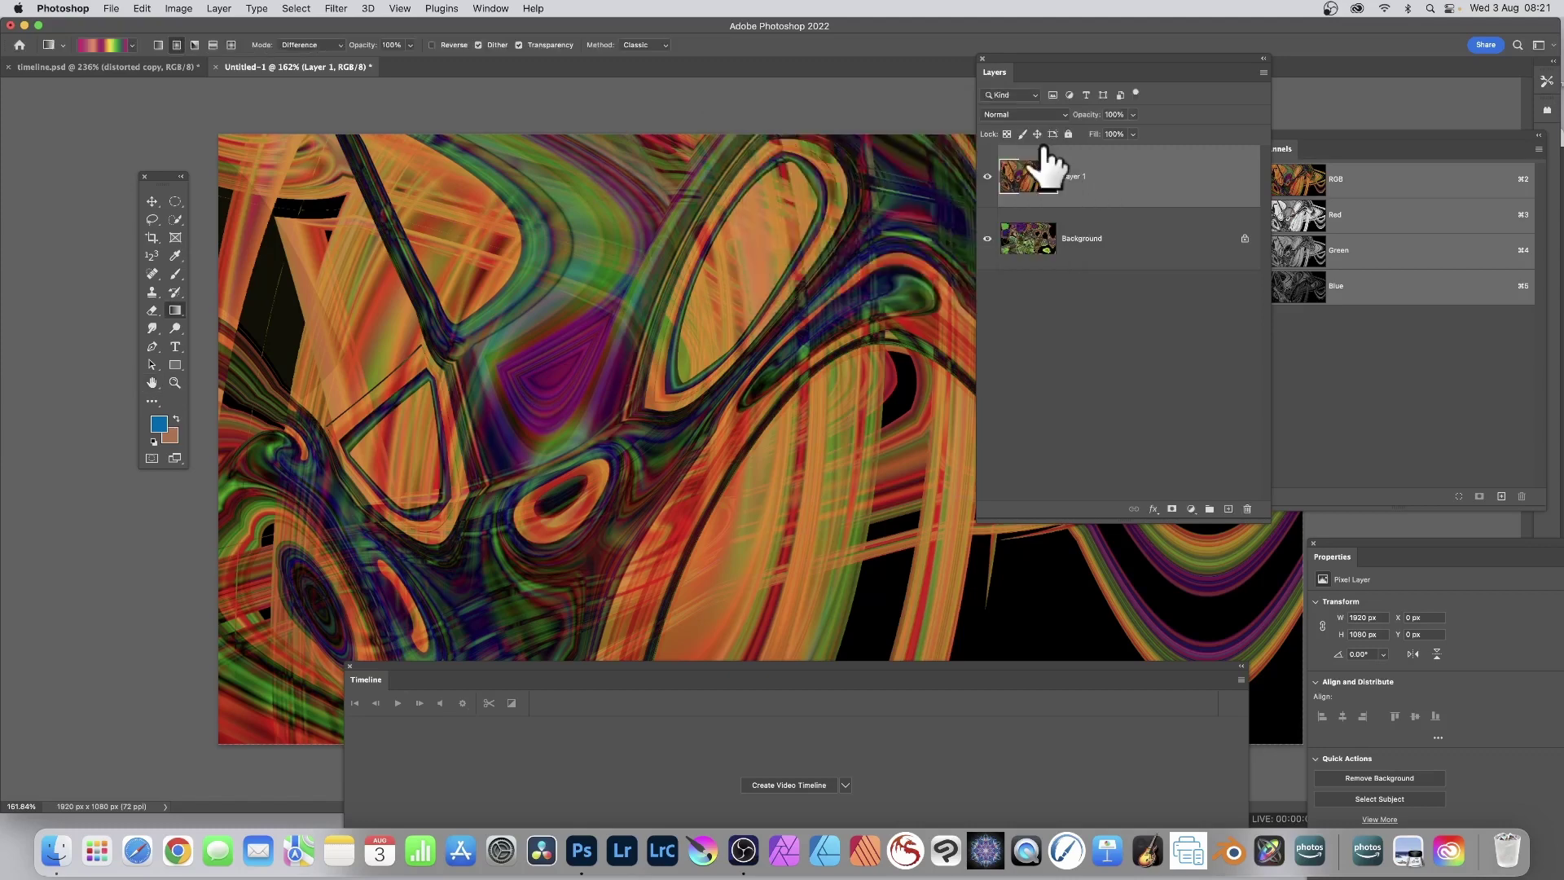
# Switch to timeline.psd, zoom out to about 163% and move the Layers panel to uncover more of the artwork.
pyautogui.click(114, 62)
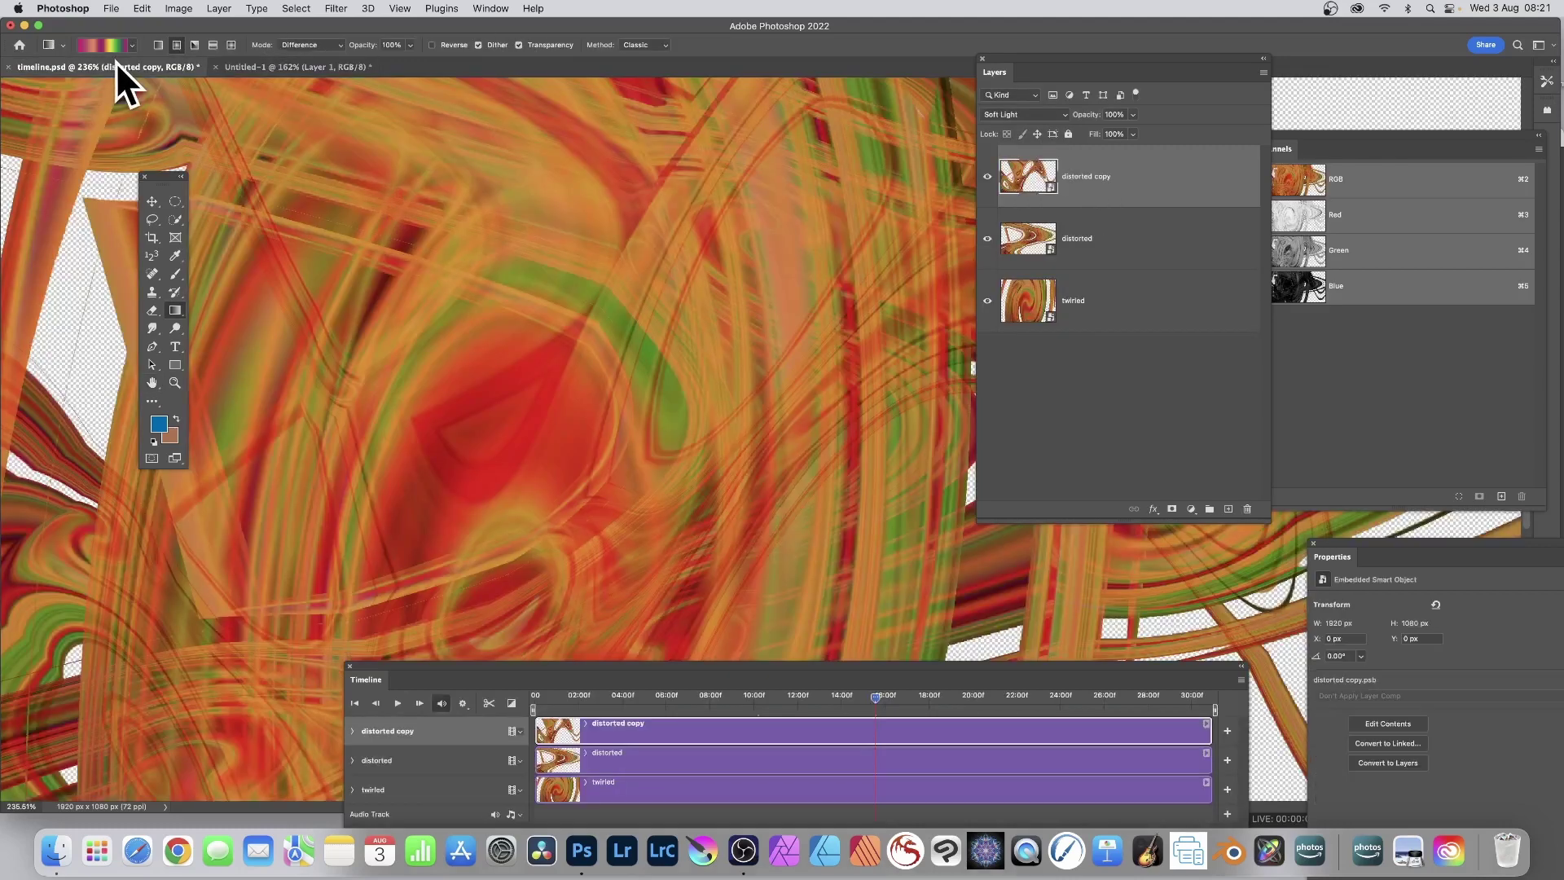
pyautogui.click(173, 383)
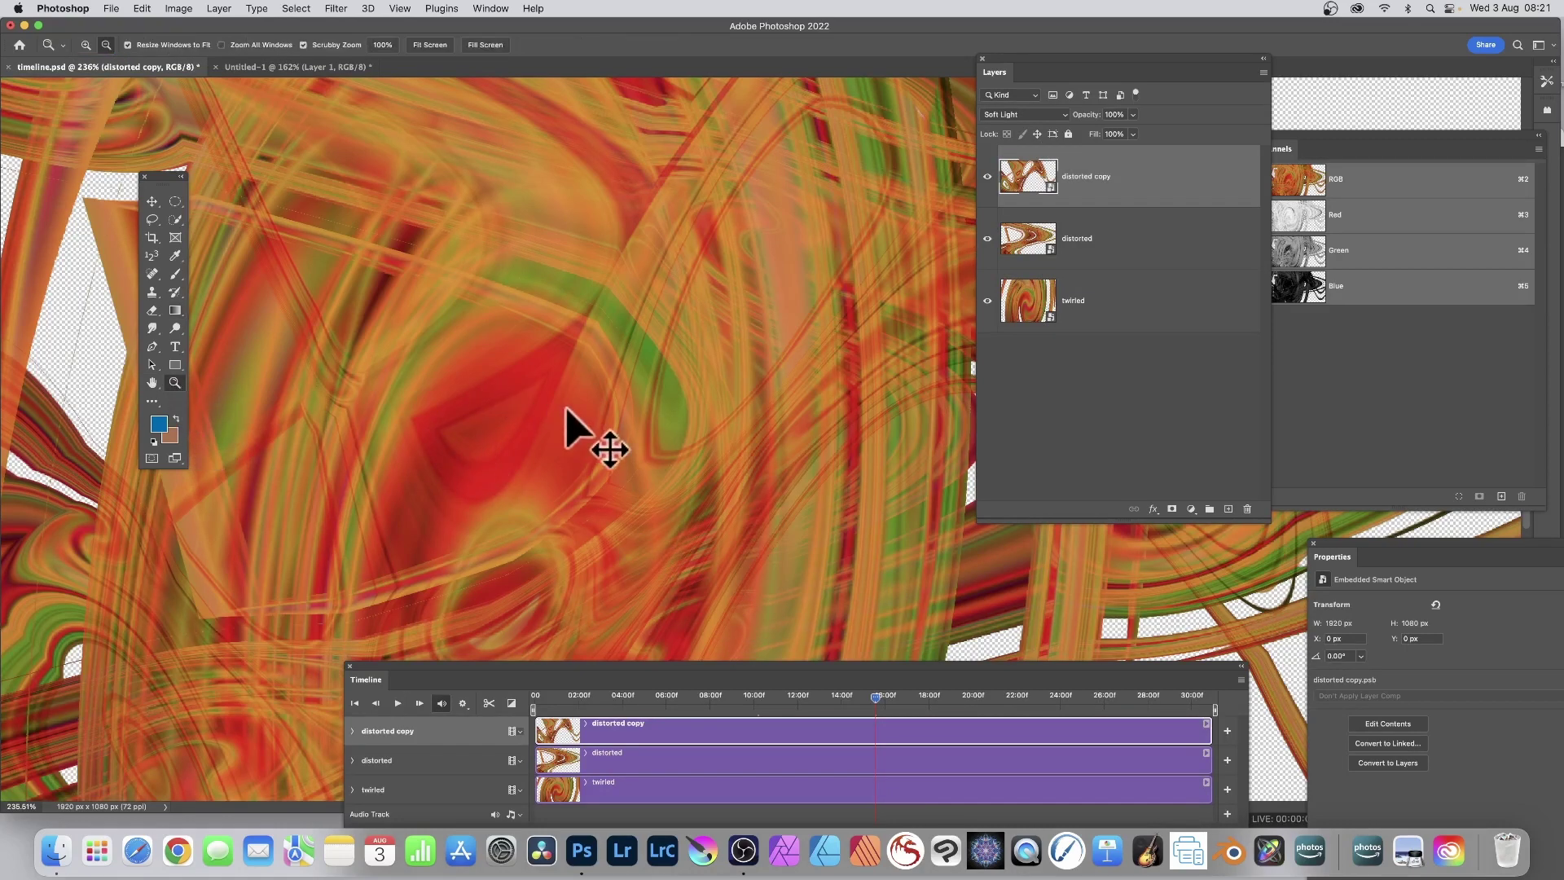
pyautogui.moveTo(471, 402)
pyautogui.mouseDown()
pyautogui.moveTo(424, 399)
pyautogui.moveTo(443, 402)
pyautogui.mouseUp()
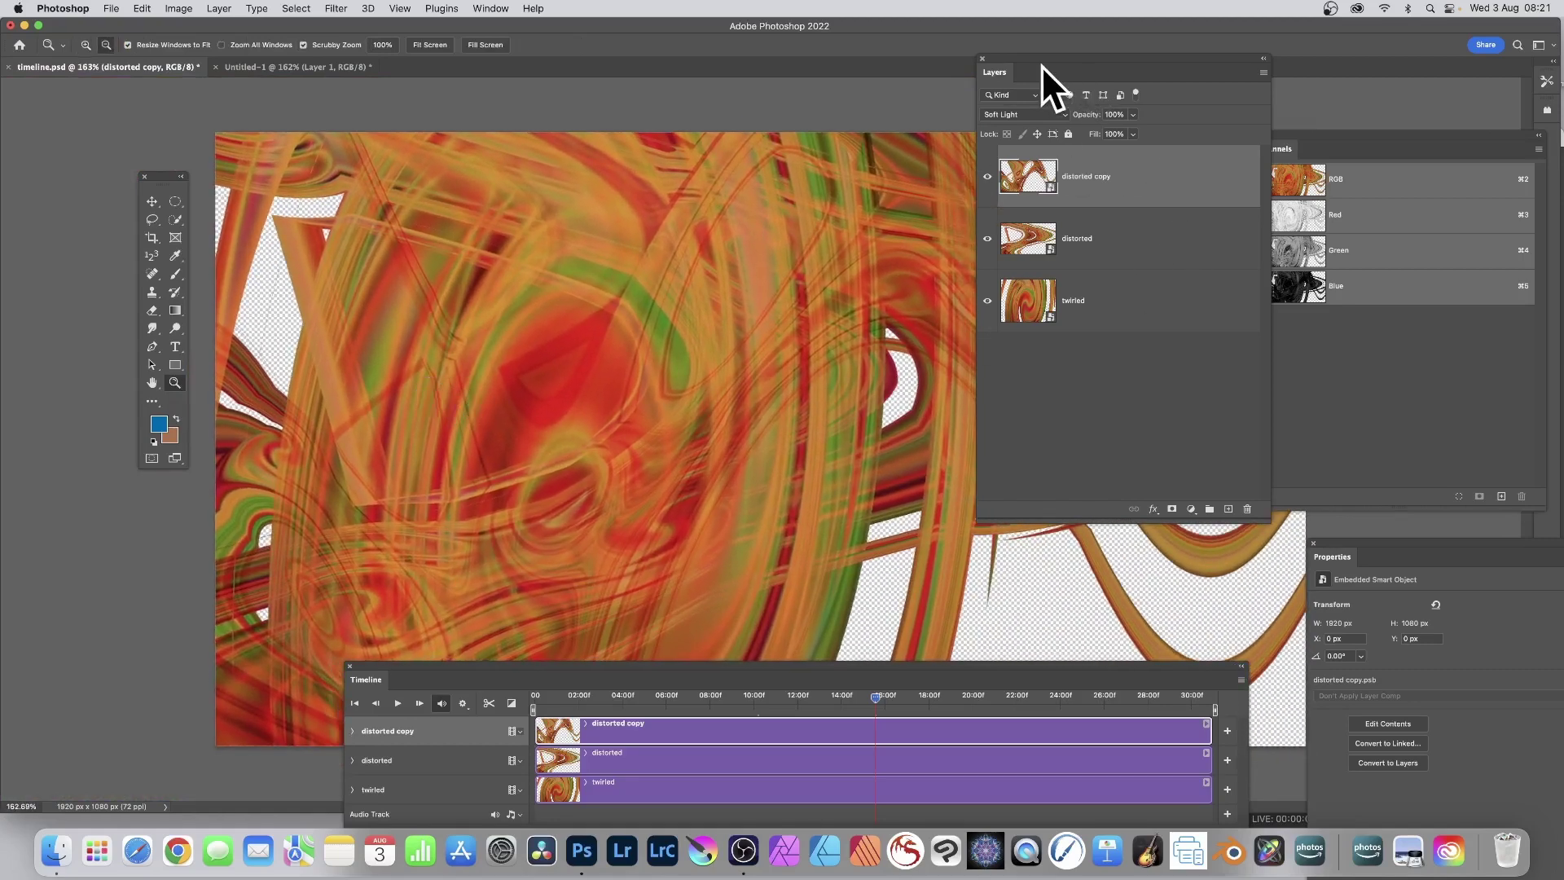
pyautogui.moveTo(1041, 59); pyautogui.dragTo(1209, 135)
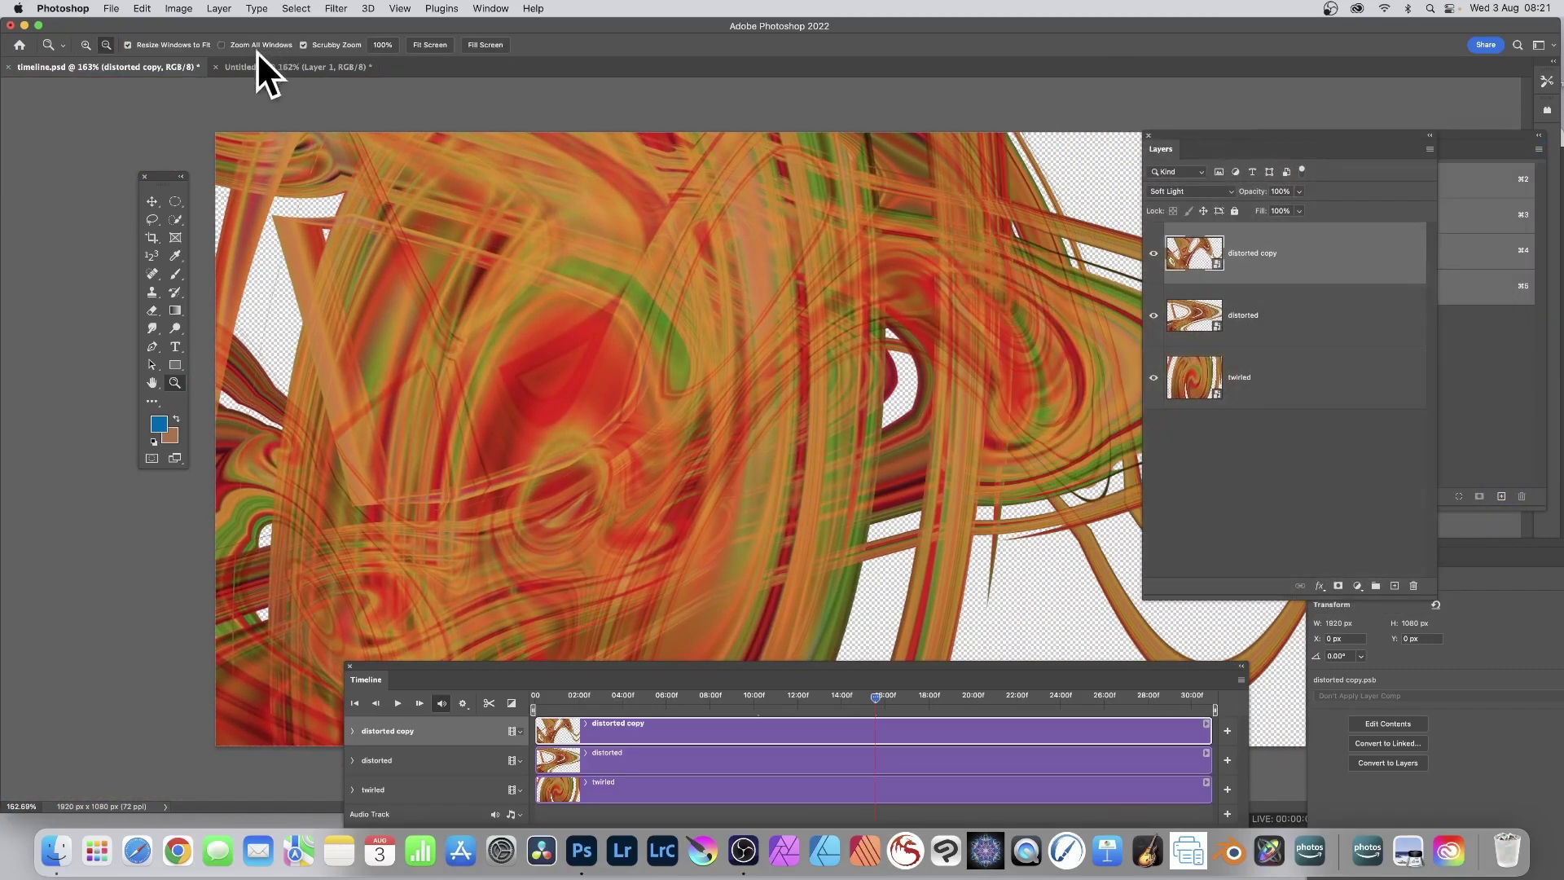
# Return to Untitled-1 and open Apply Image for Layer 1, moving the dialog clear of the artwork.
pyautogui.click(307, 68)
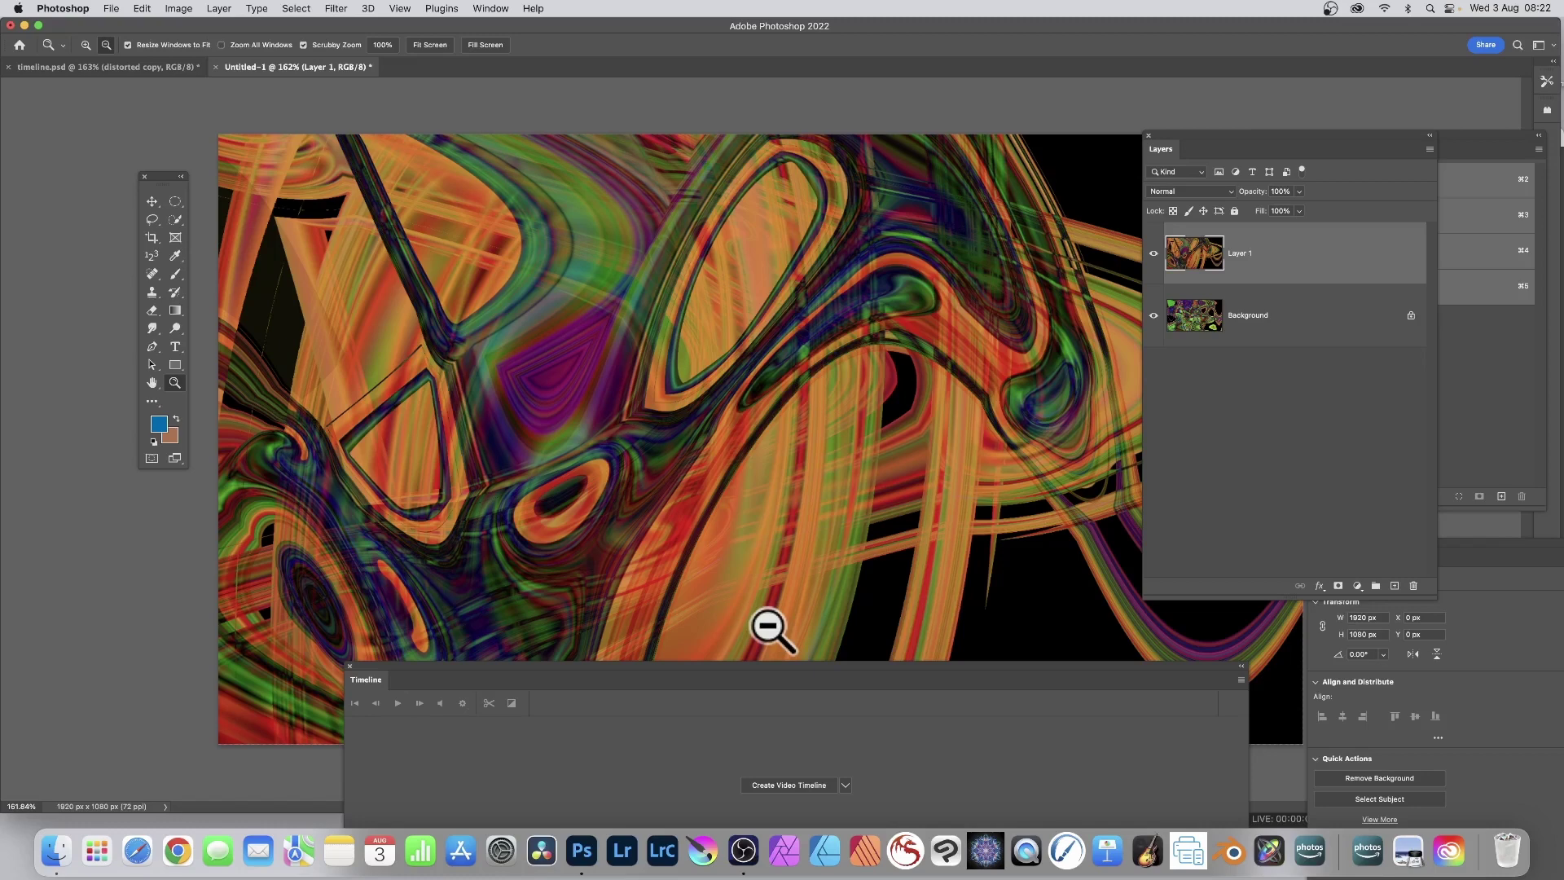
pyautogui.click(171, 7)
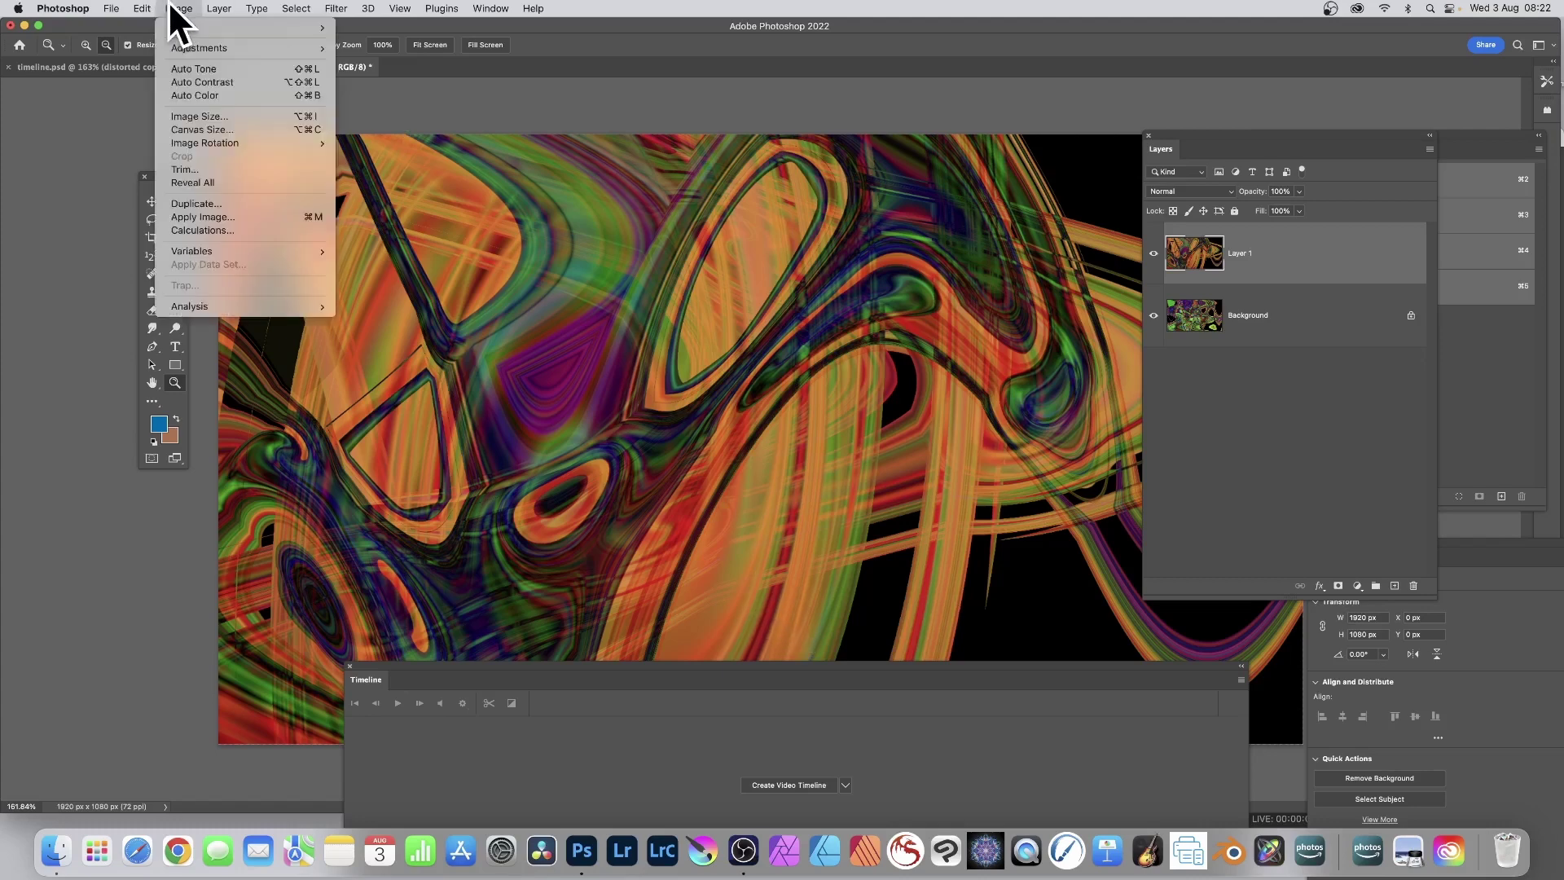
pyautogui.click(203, 216)
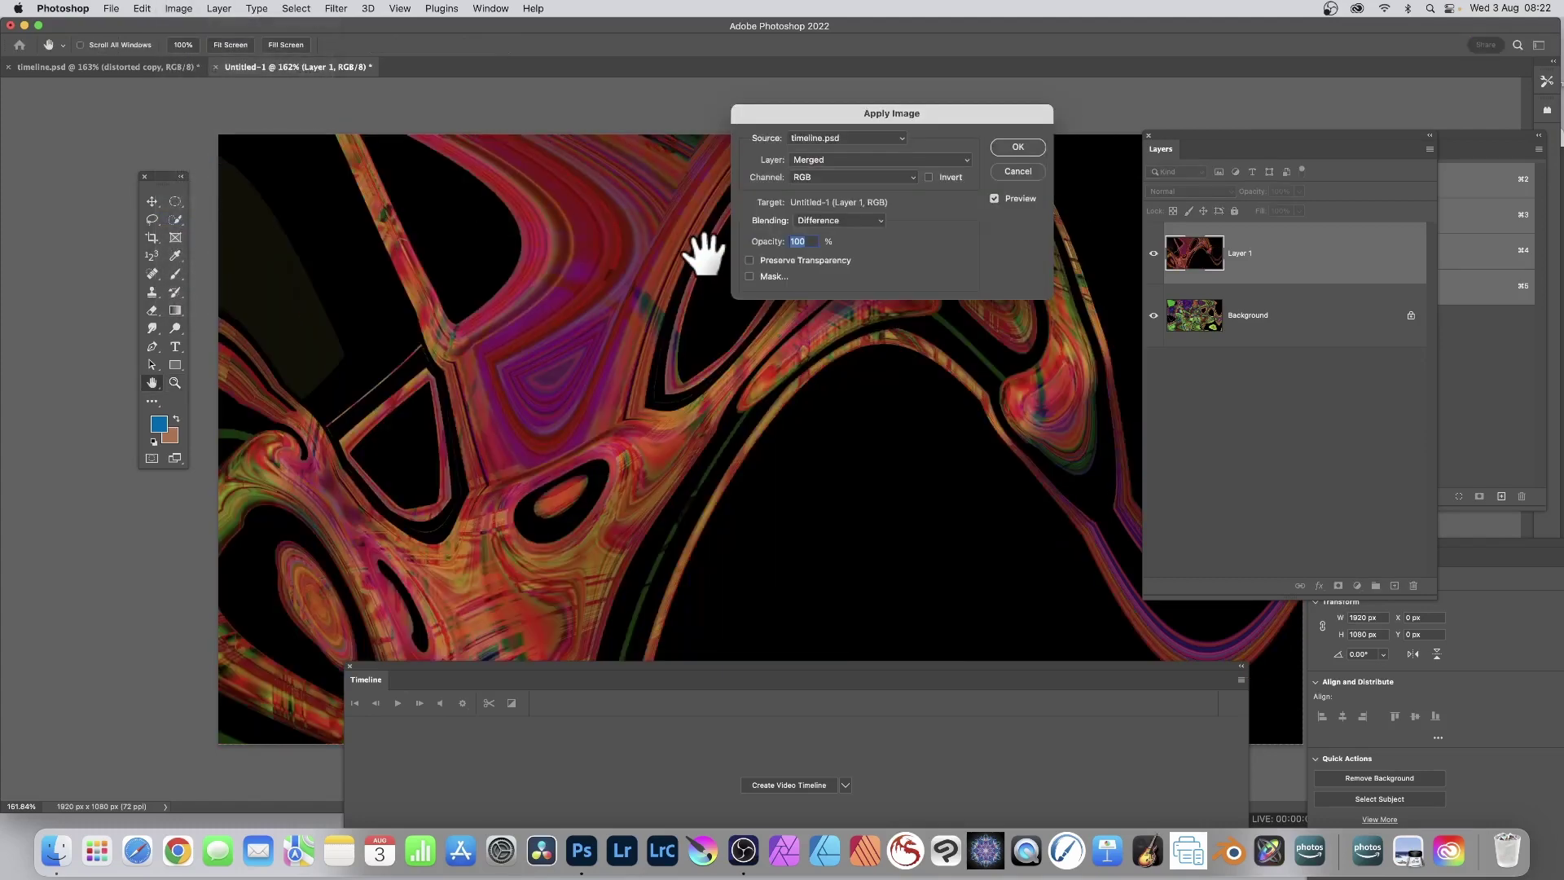
pyautogui.moveTo(835, 112); pyautogui.dragTo(941, 115)
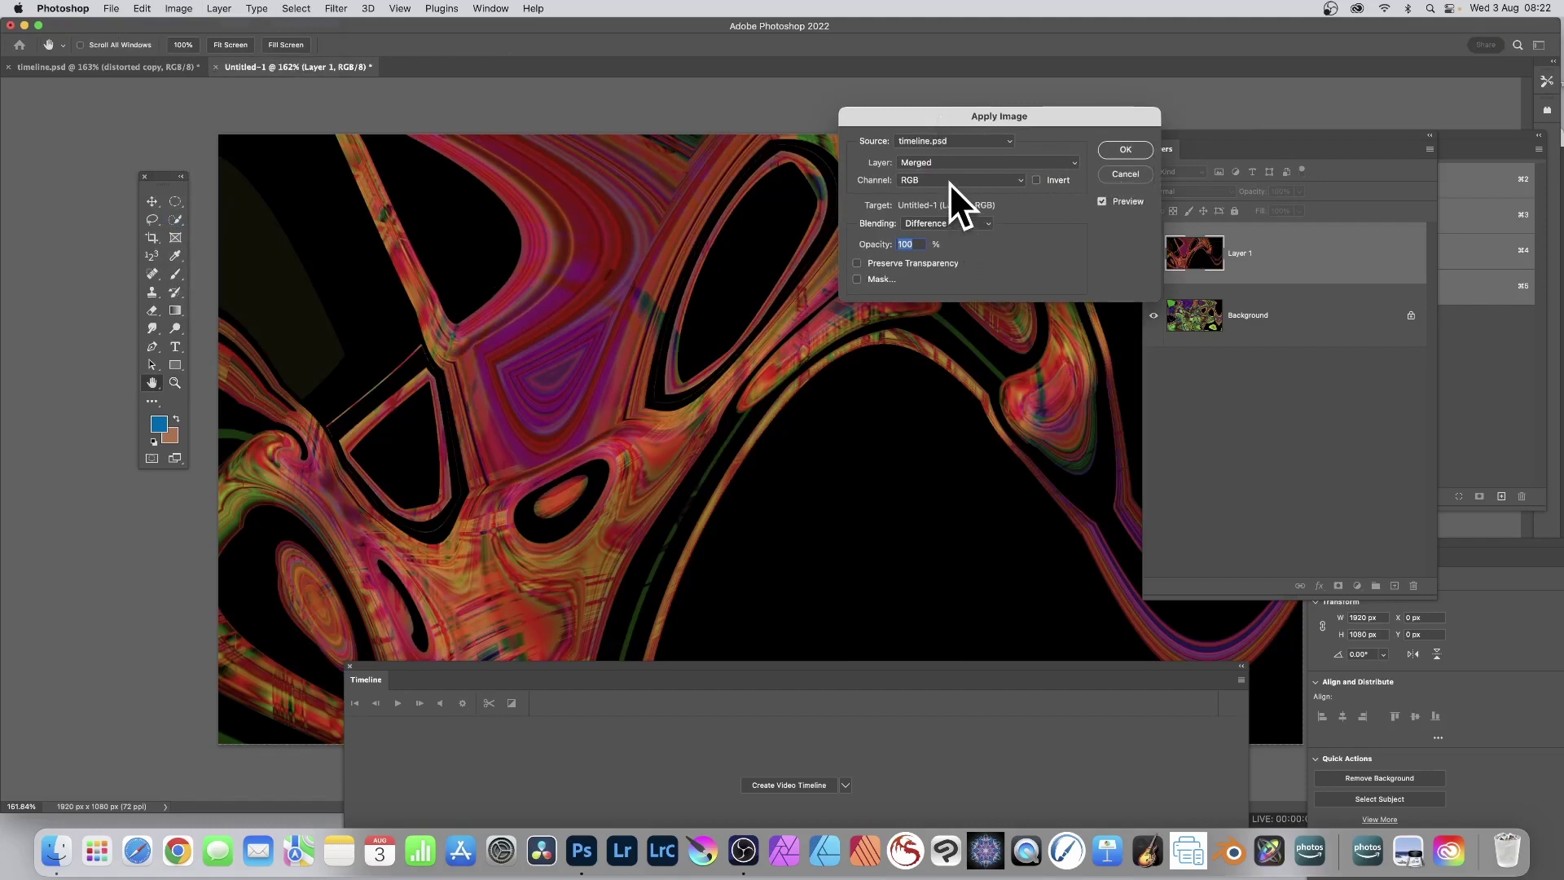
# Apply the distorted layer of timeline.psd to Layer 1 with Pin Light blending at 100% opacity.
pyautogui.click(946, 223)
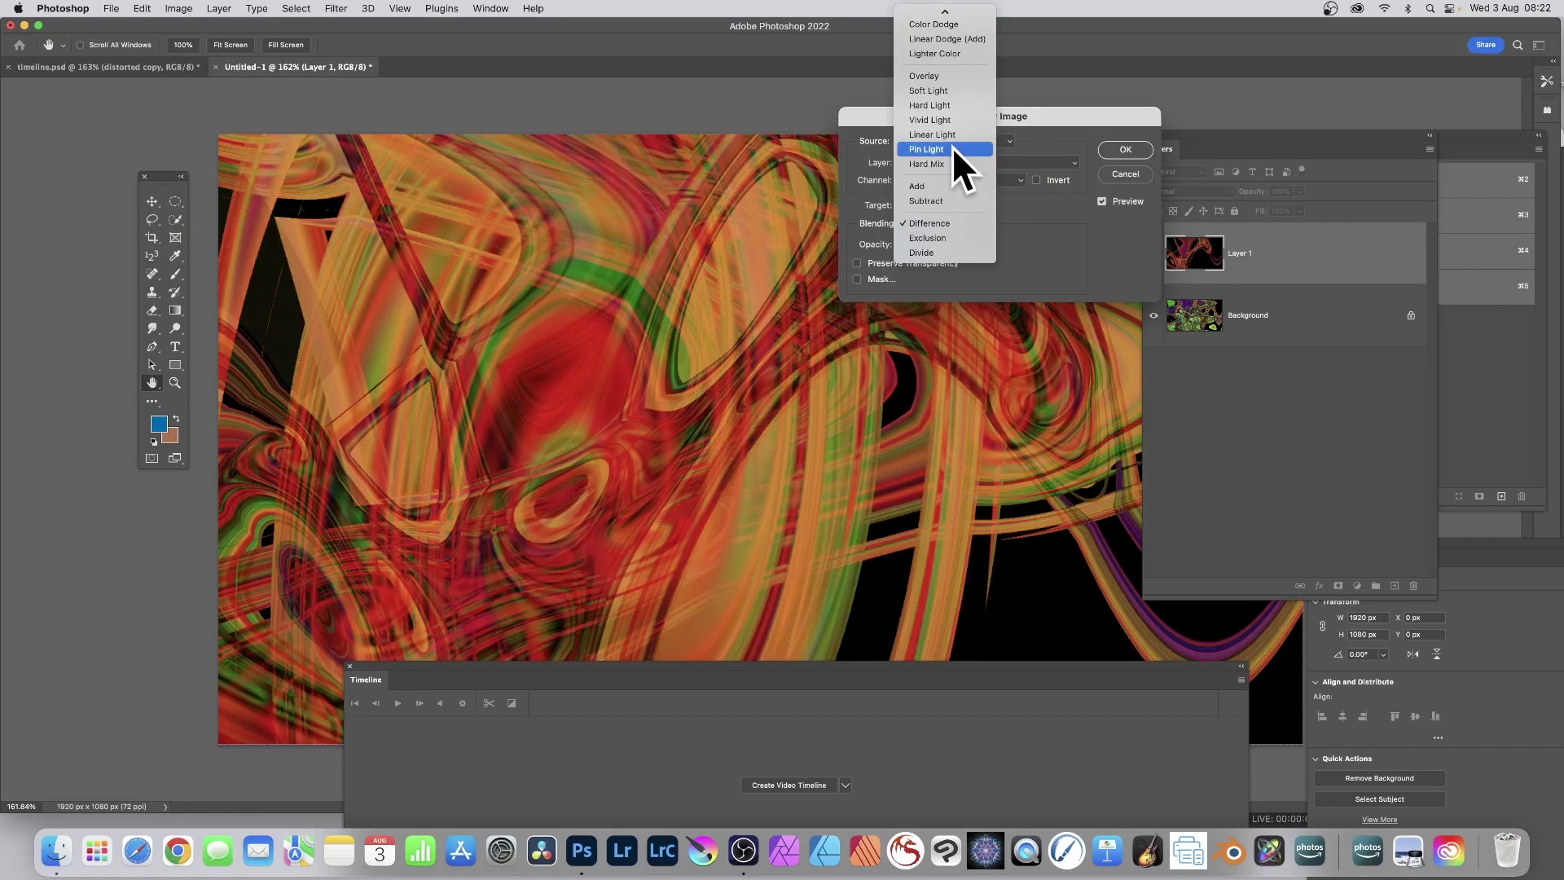
pyautogui.click(952, 149)
pyautogui.click(946, 162)
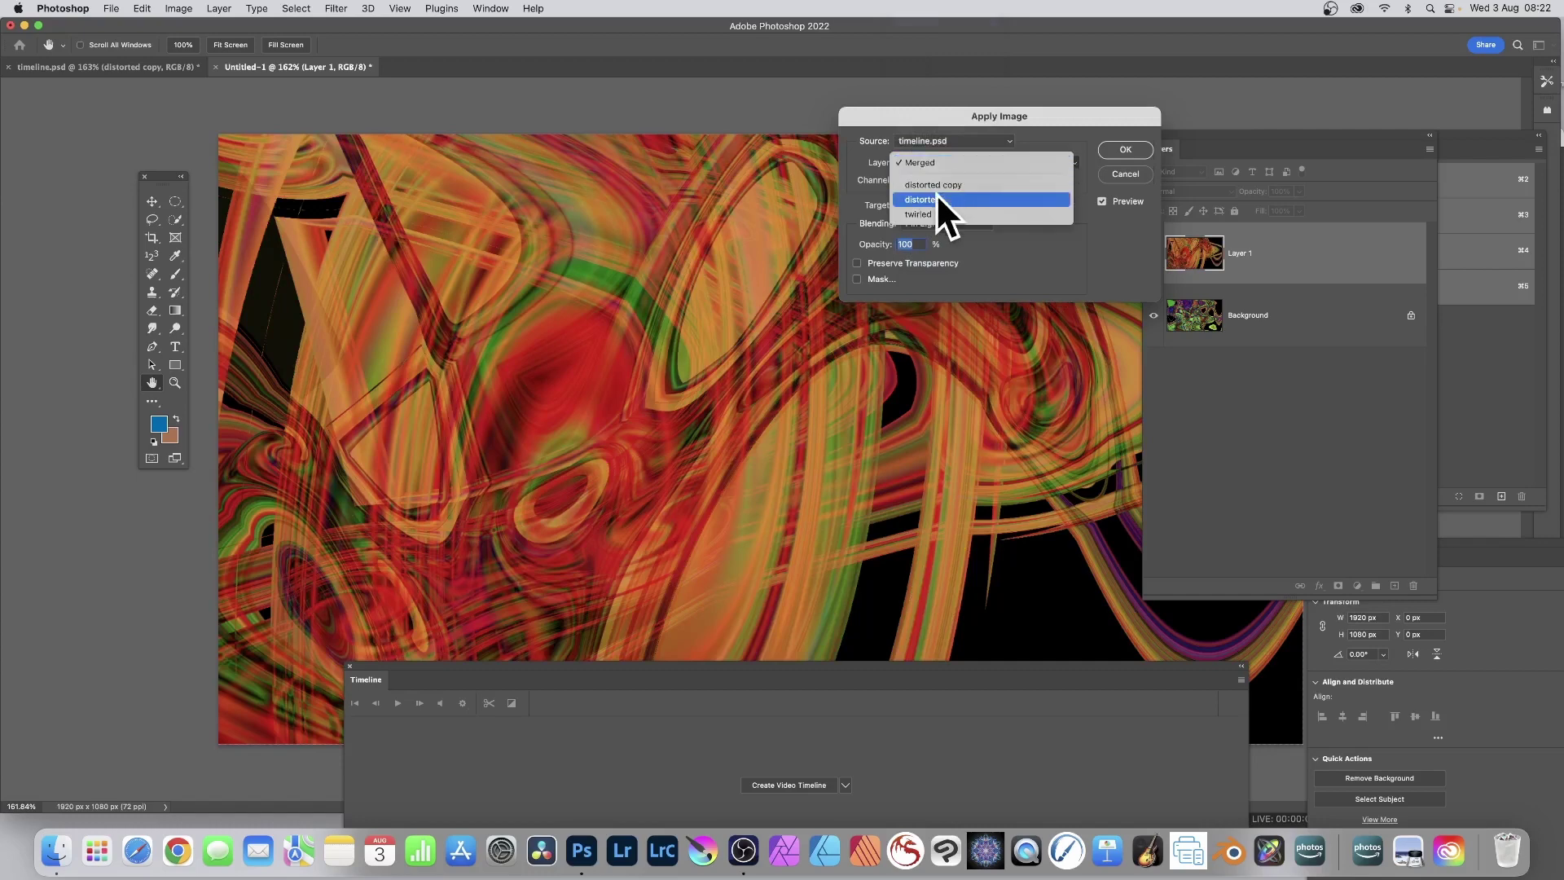
pyautogui.click(938, 198)
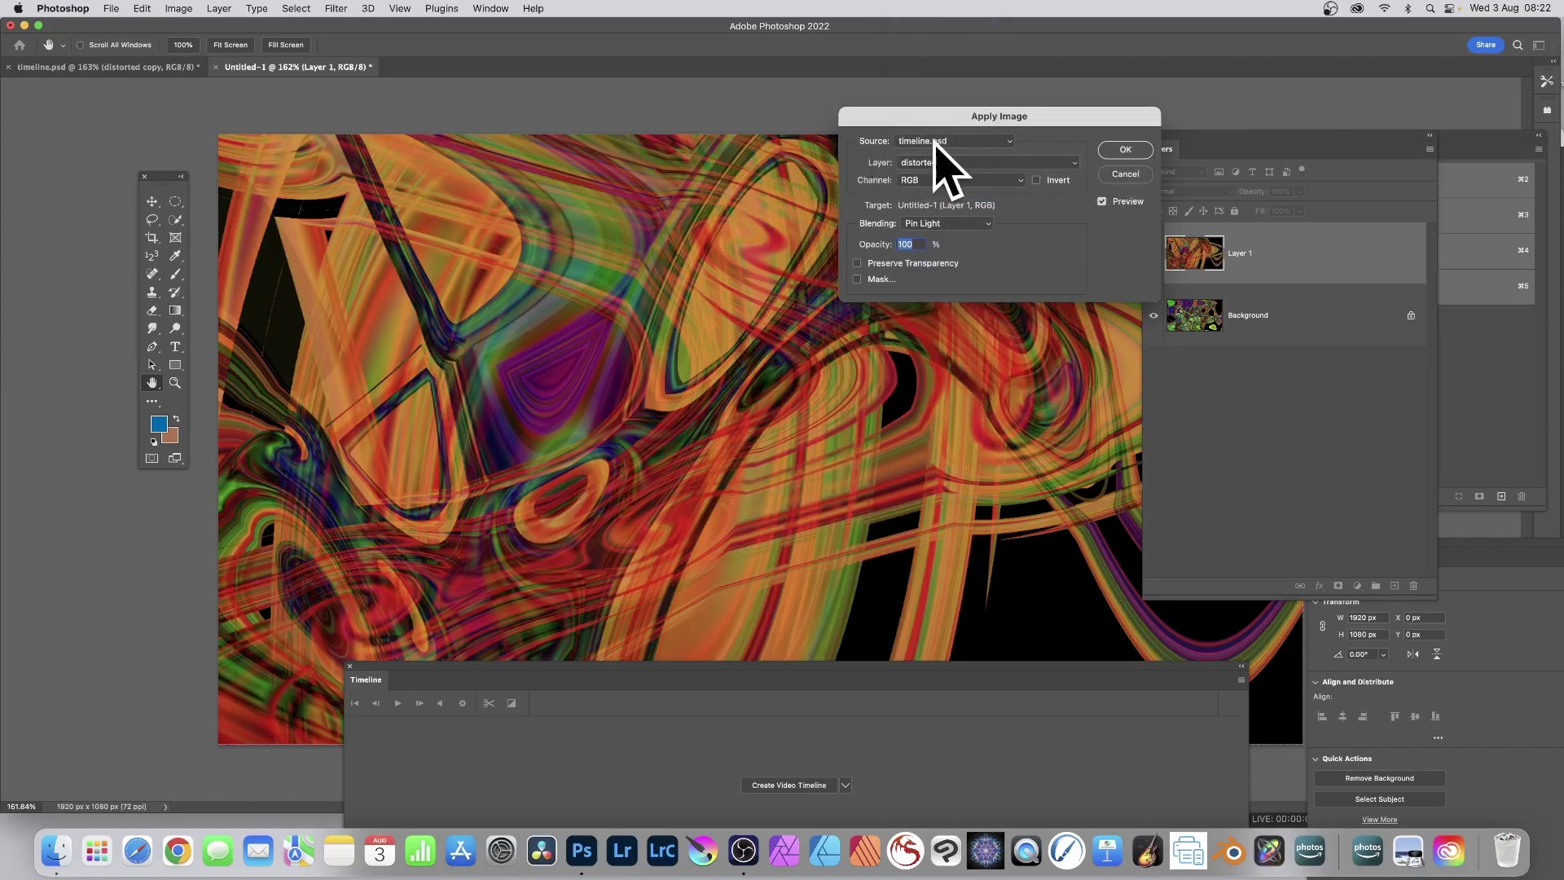
pyautogui.click(1125, 150)
pyautogui.press('z')
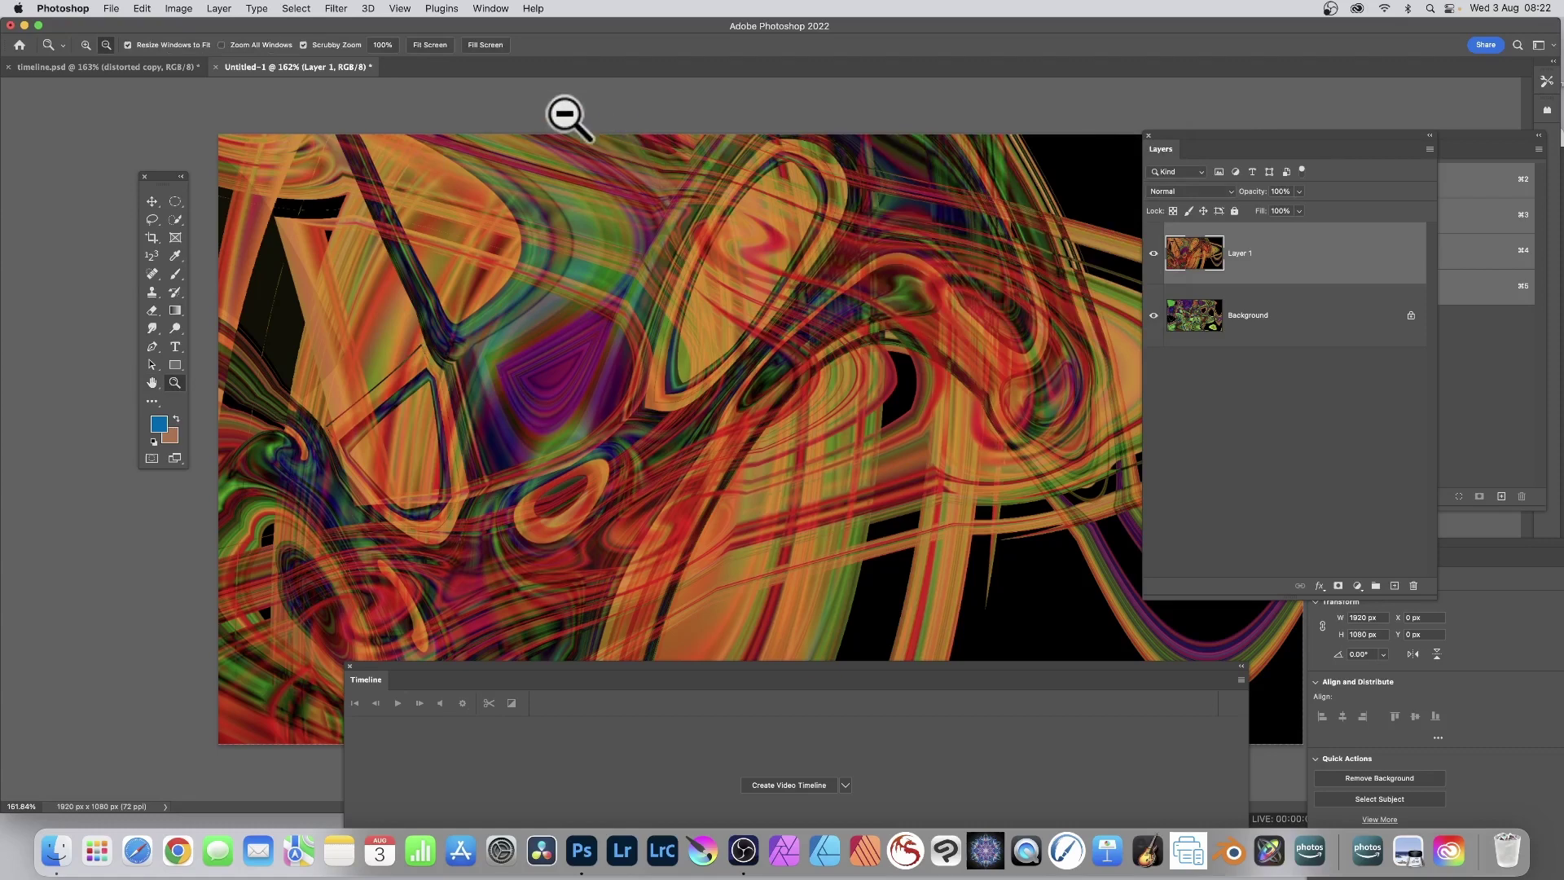
# Distort Layer 1 with the Wave filter, using a maximum amplitude of 914 and a randomized wave pattern.
pyautogui.click(337, 8)
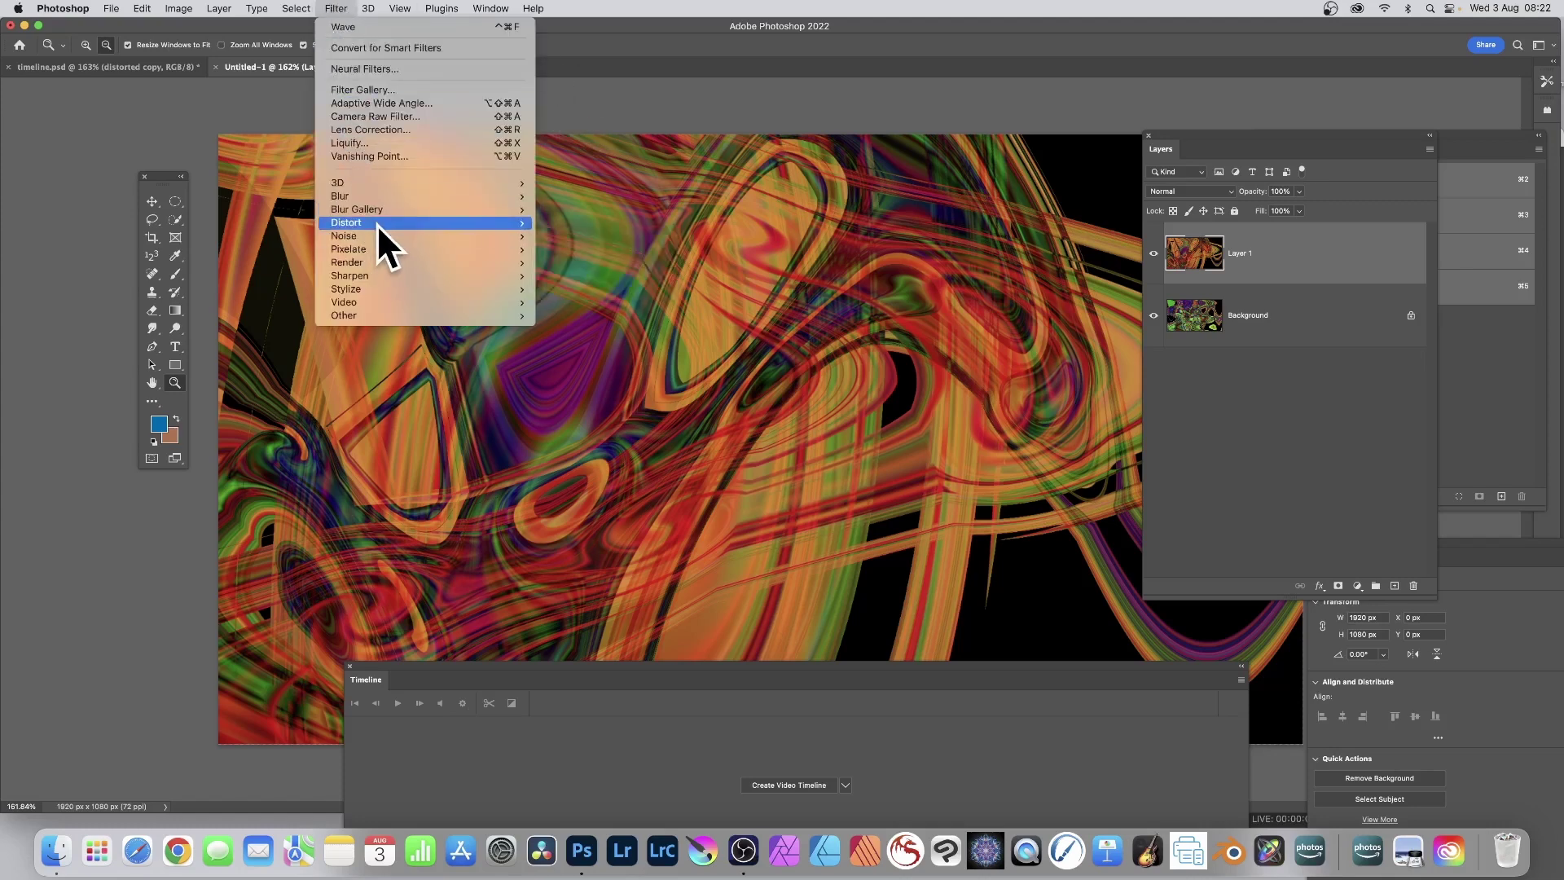
pyautogui.moveTo(376, 223)
pyautogui.click(628, 324)
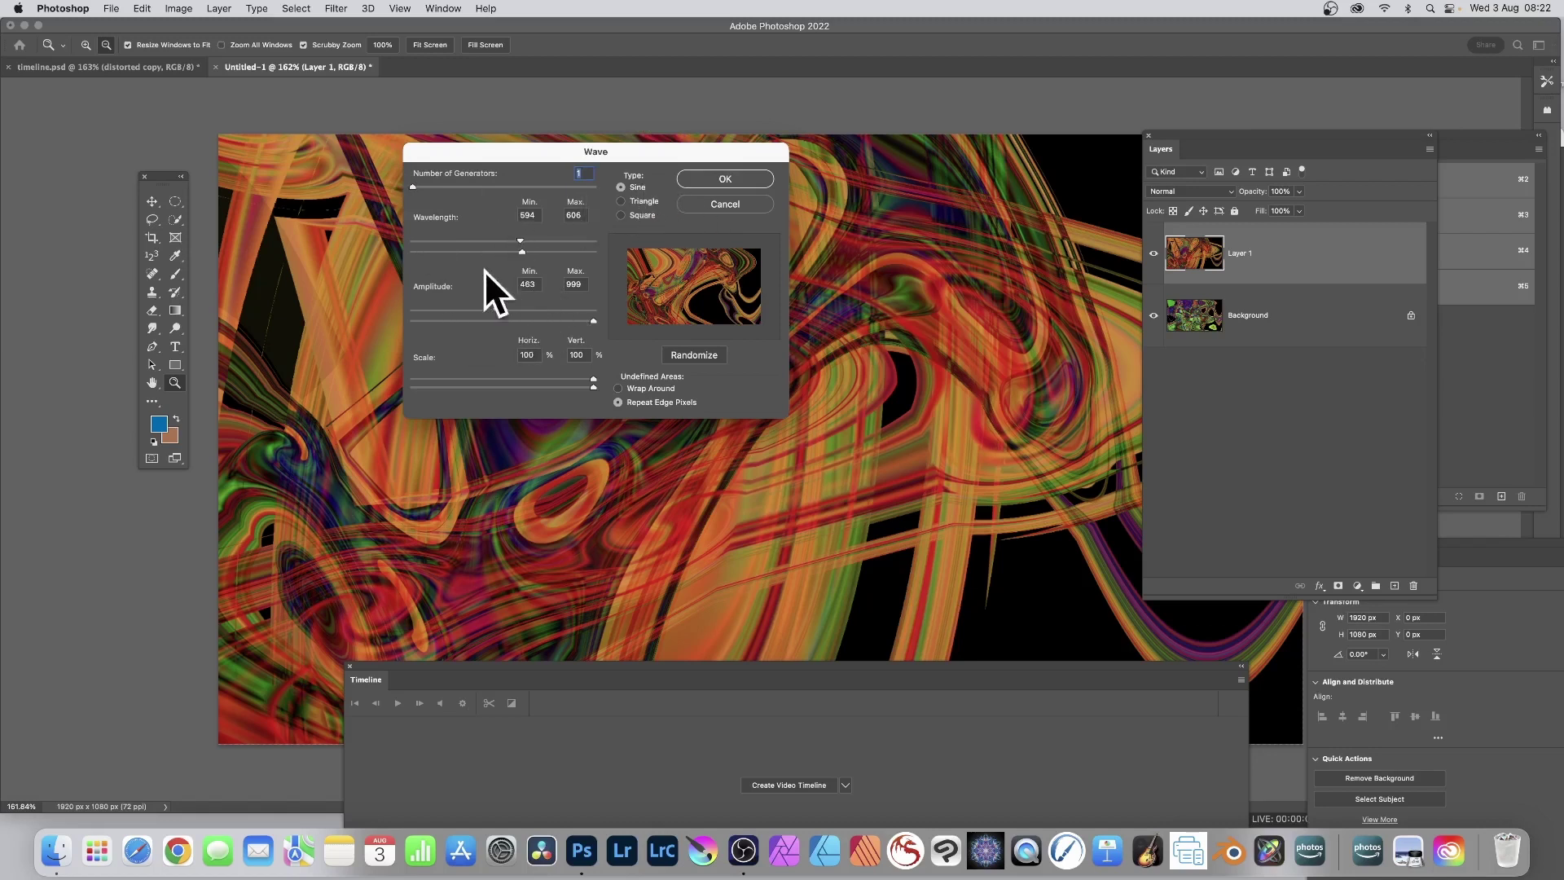
pyautogui.moveTo(591, 321)
pyautogui.mouseDown()
pyautogui.moveTo(551, 321)
pyautogui.moveTo(578, 321)
pyautogui.mouseUp()
pyautogui.click(705, 354)
pyautogui.click(704, 355)
pyautogui.click(704, 354)
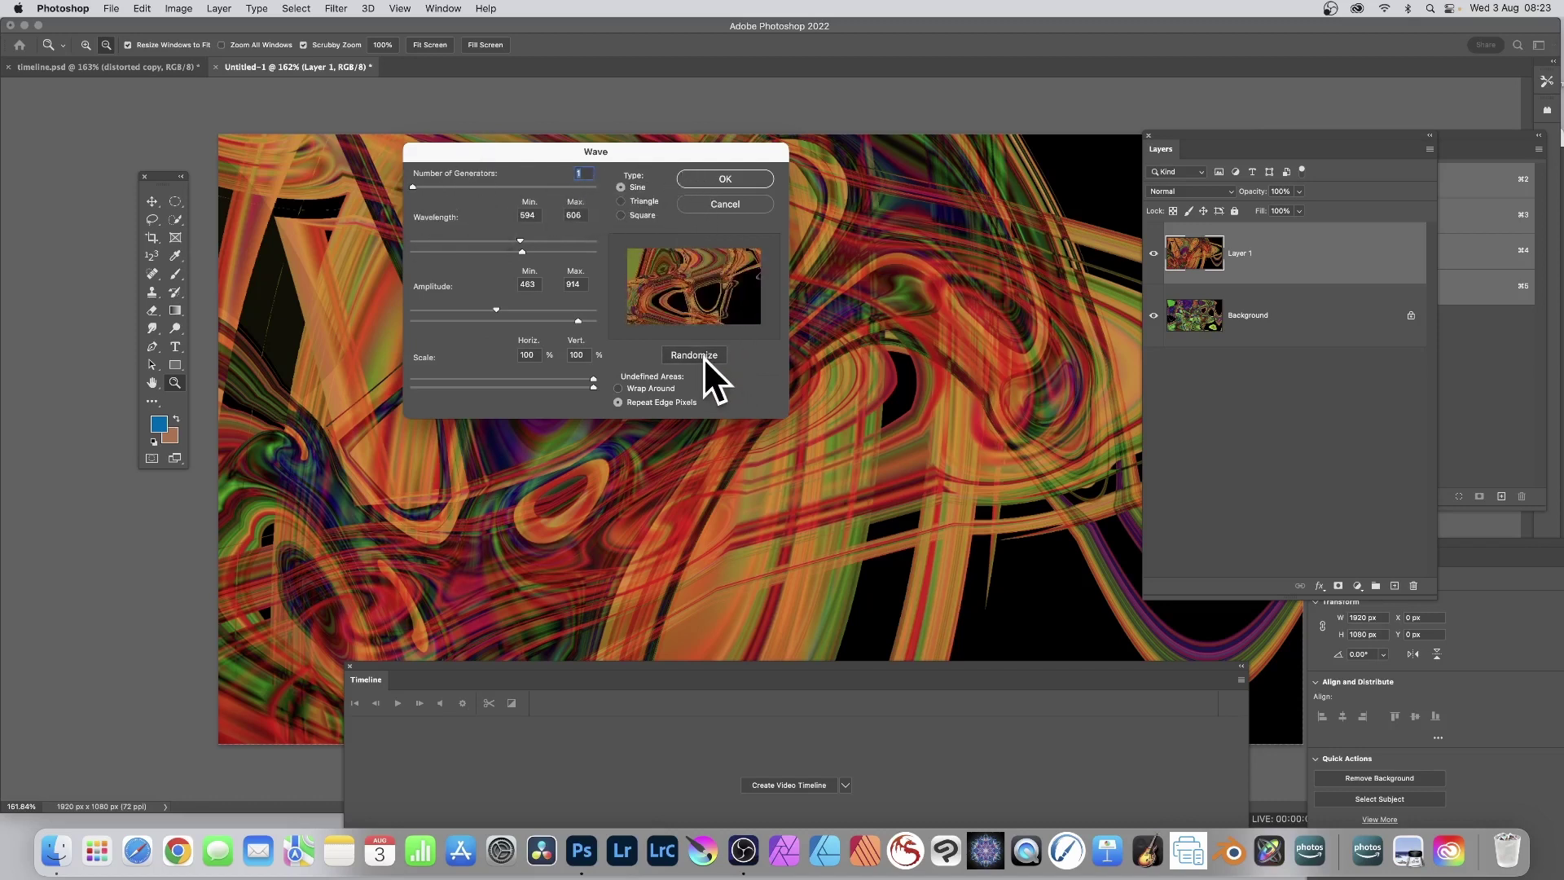
pyautogui.click(702, 355)
pyautogui.click(702, 354)
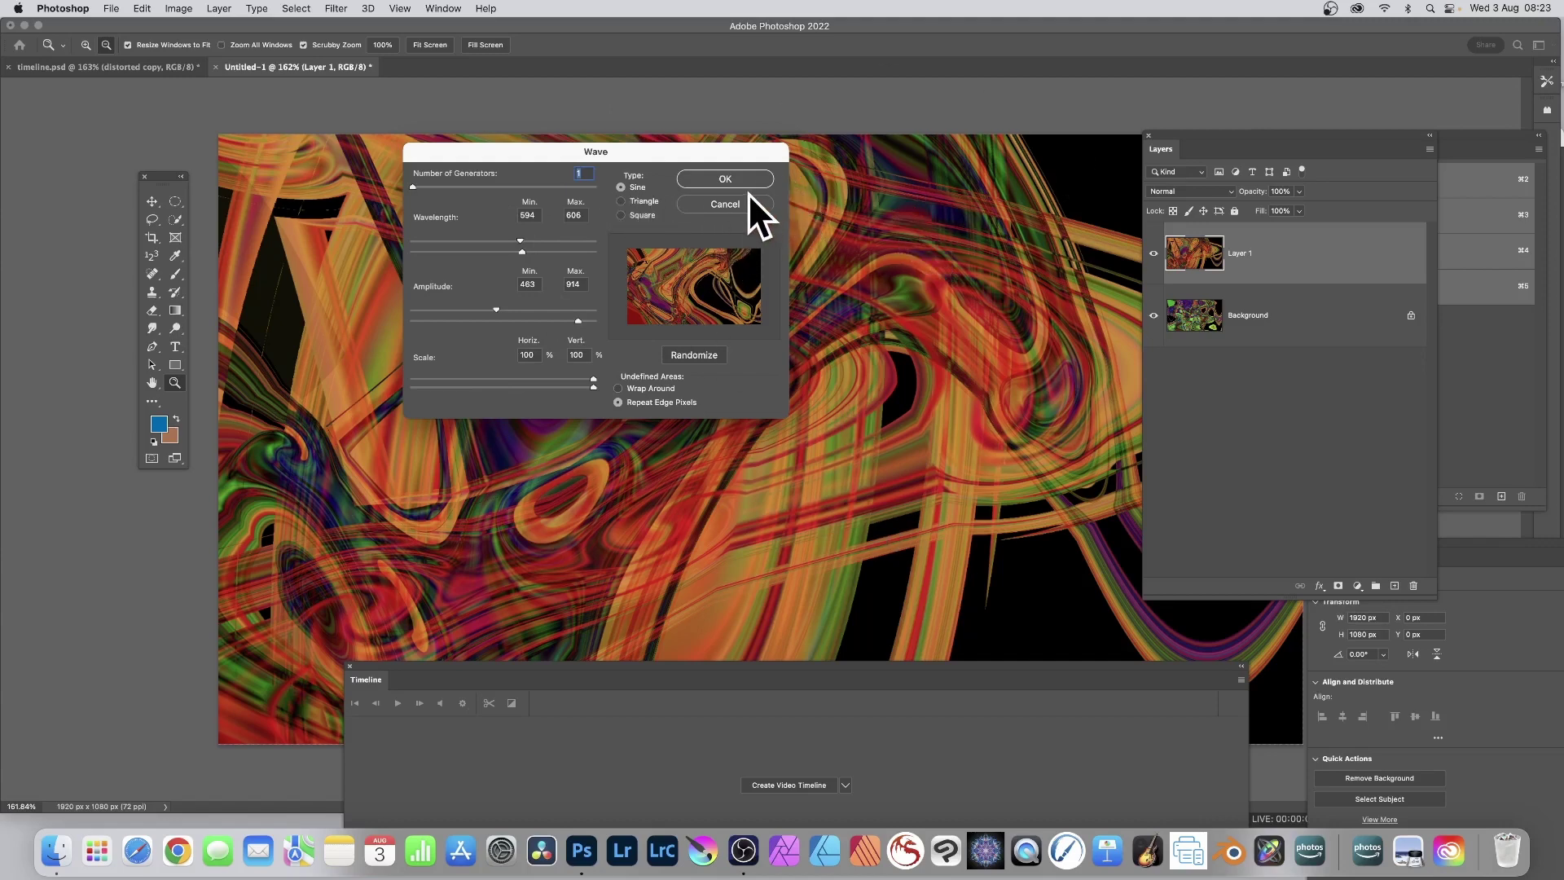
pyautogui.click(731, 179)
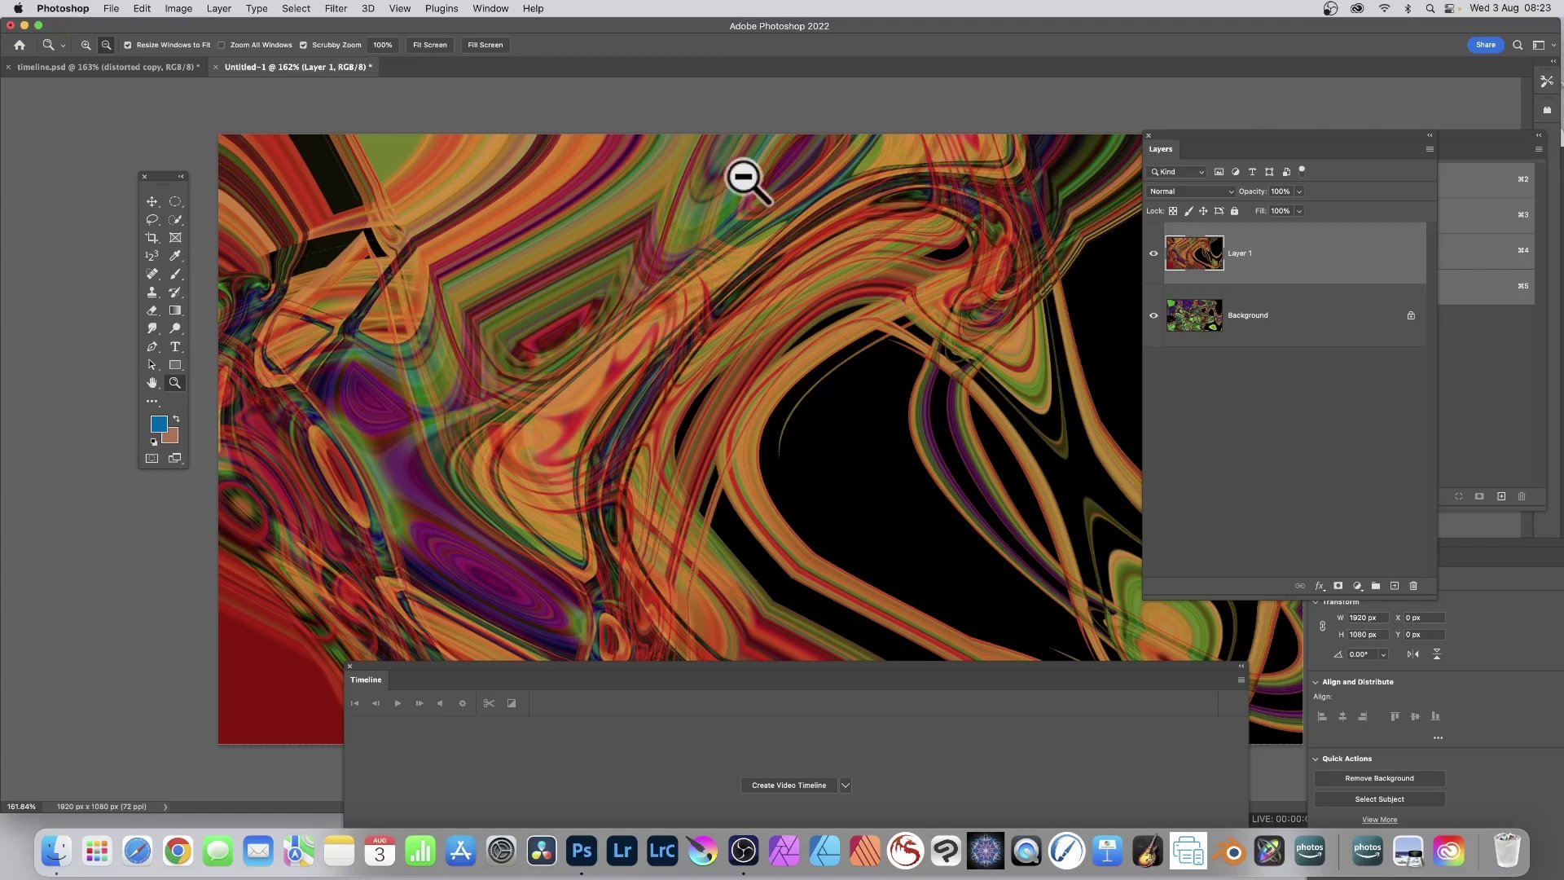
# Apply the Oil Paint filter to the wave-distorted Layer 1.
pyautogui.click(335, 9)
pyautogui.moveTo(371, 287)
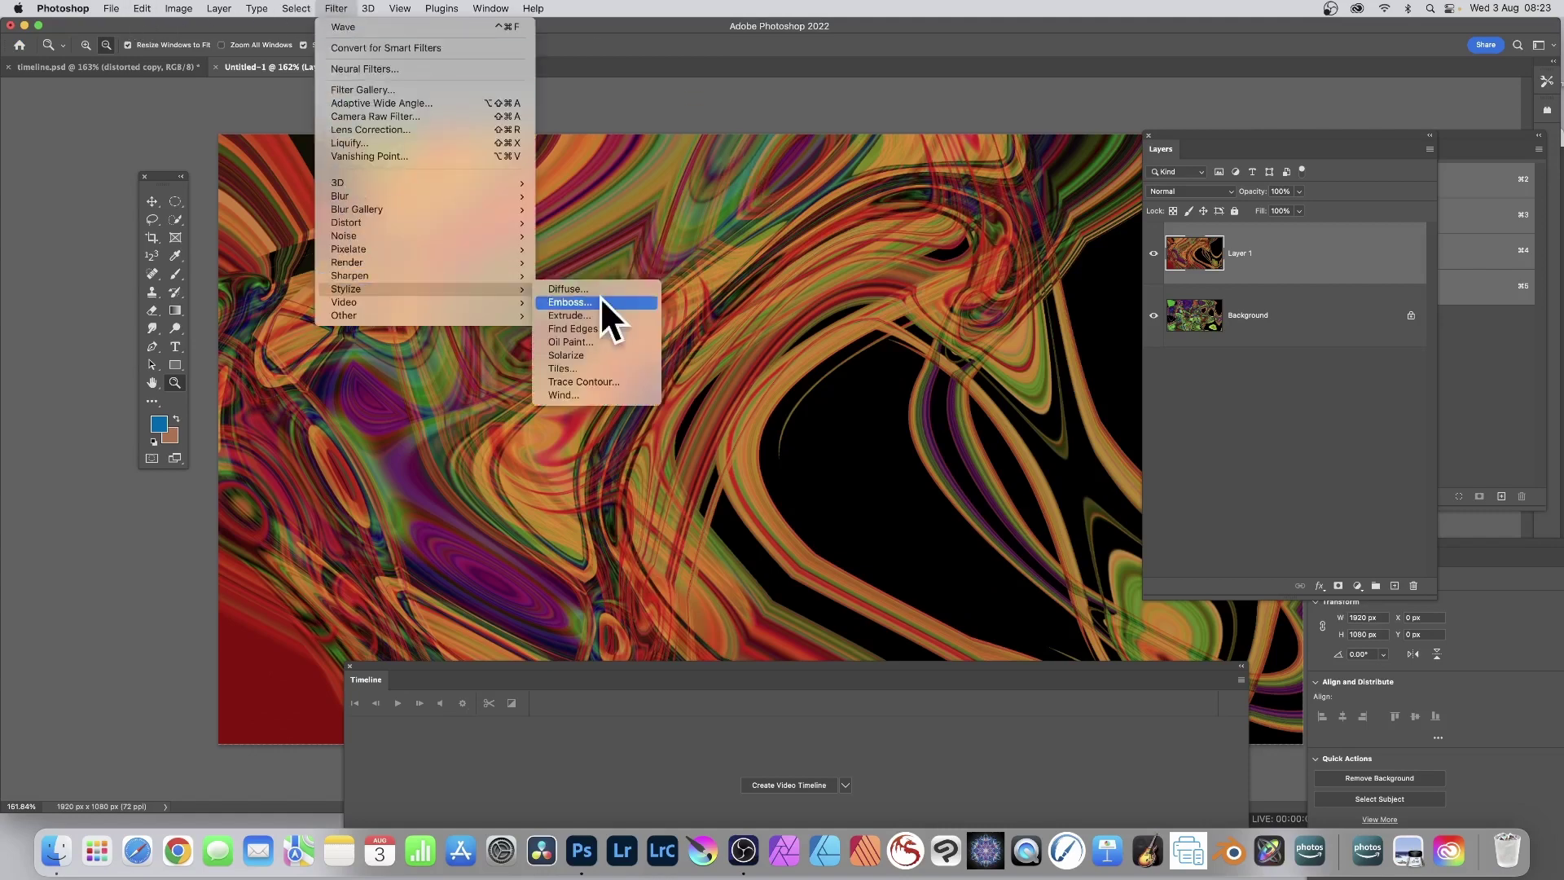
pyautogui.click(587, 339)
pyautogui.click(839, 190)
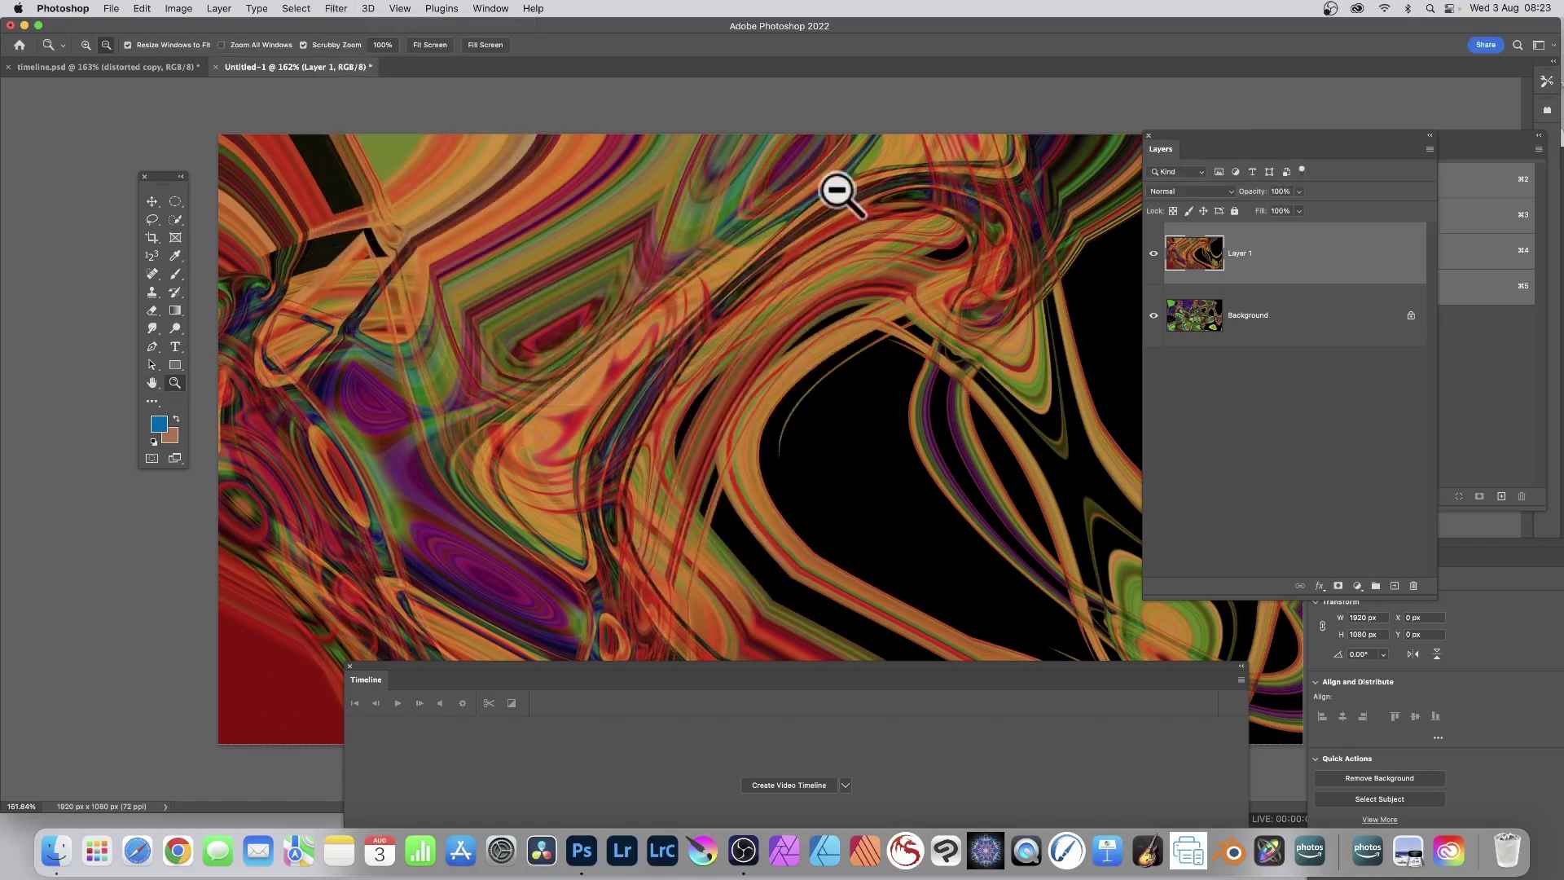
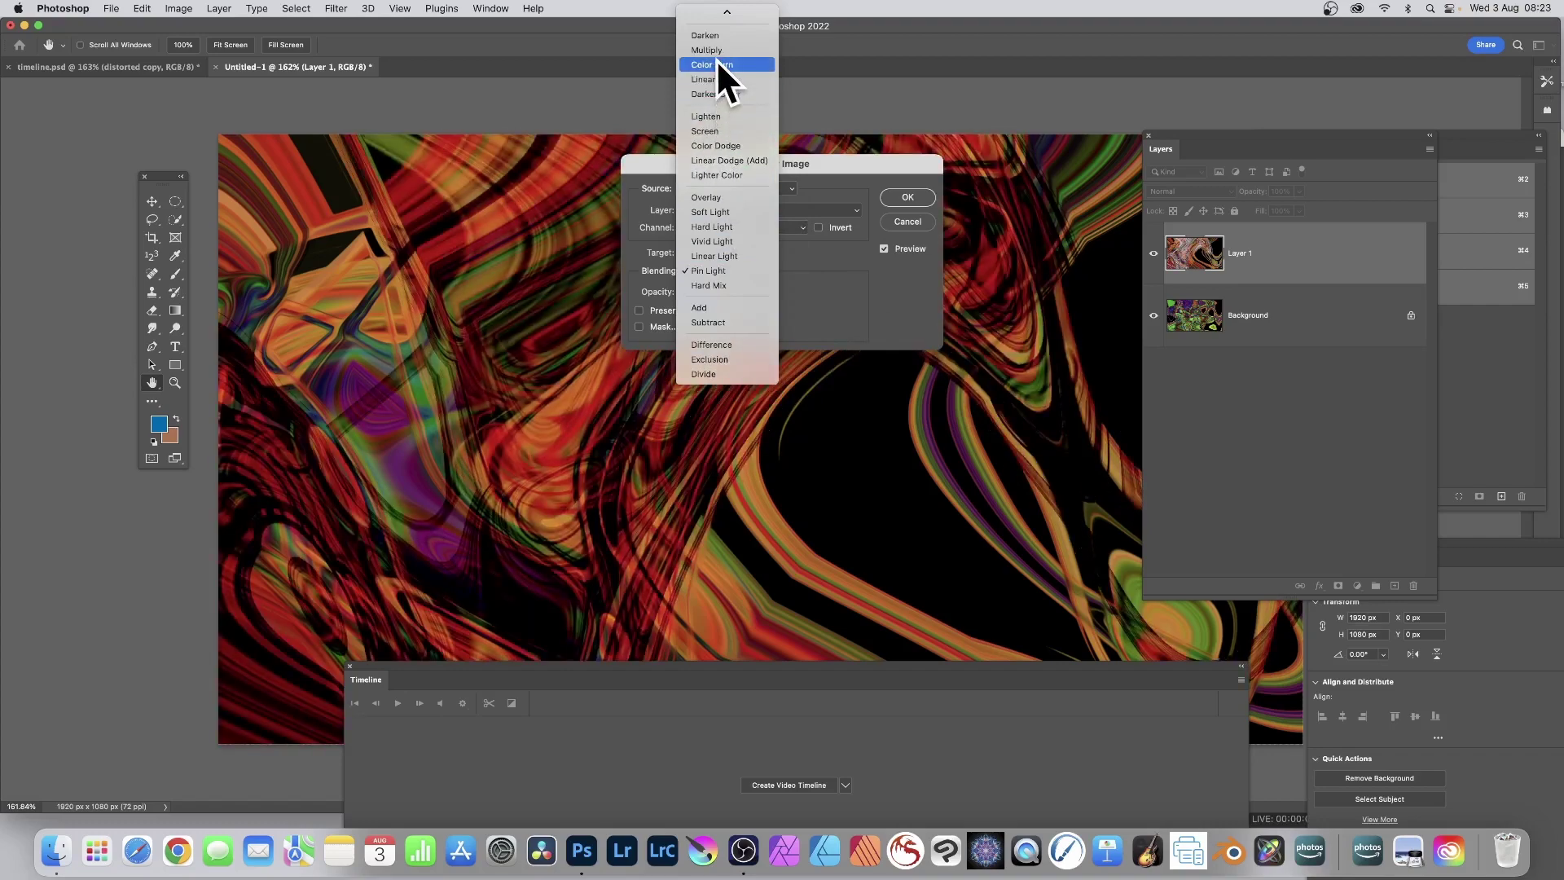
# Apply the Red channel of timeline.psd's distorted copy layer to Layer 1 with Difference blending at 100% opacity, and rerun the Oil Paint filter.
pyautogui.click(706, 343)
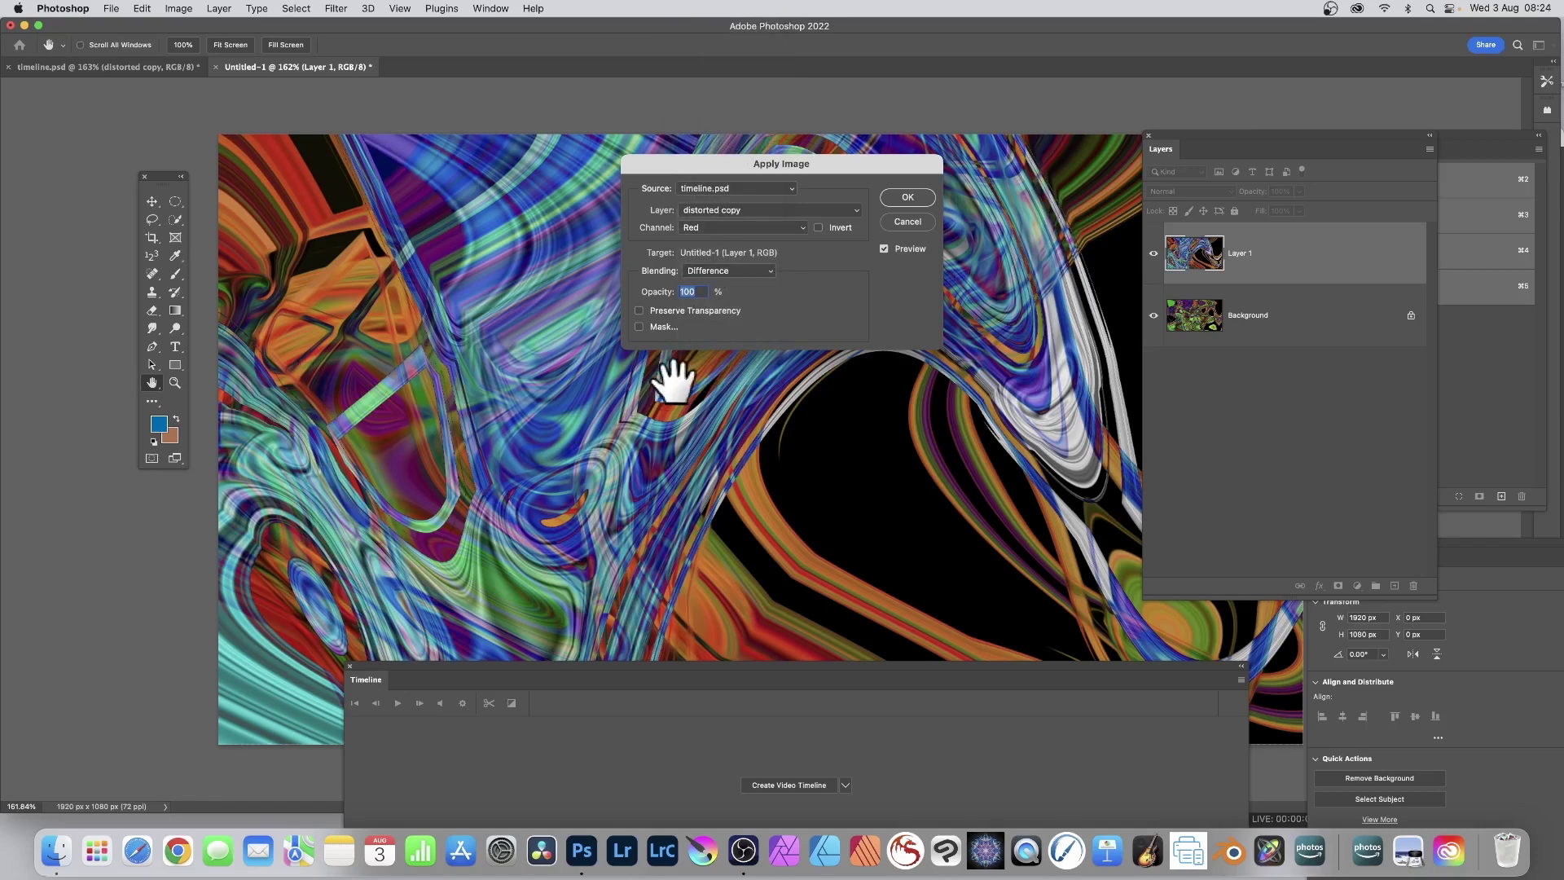
pyautogui.click(908, 197)
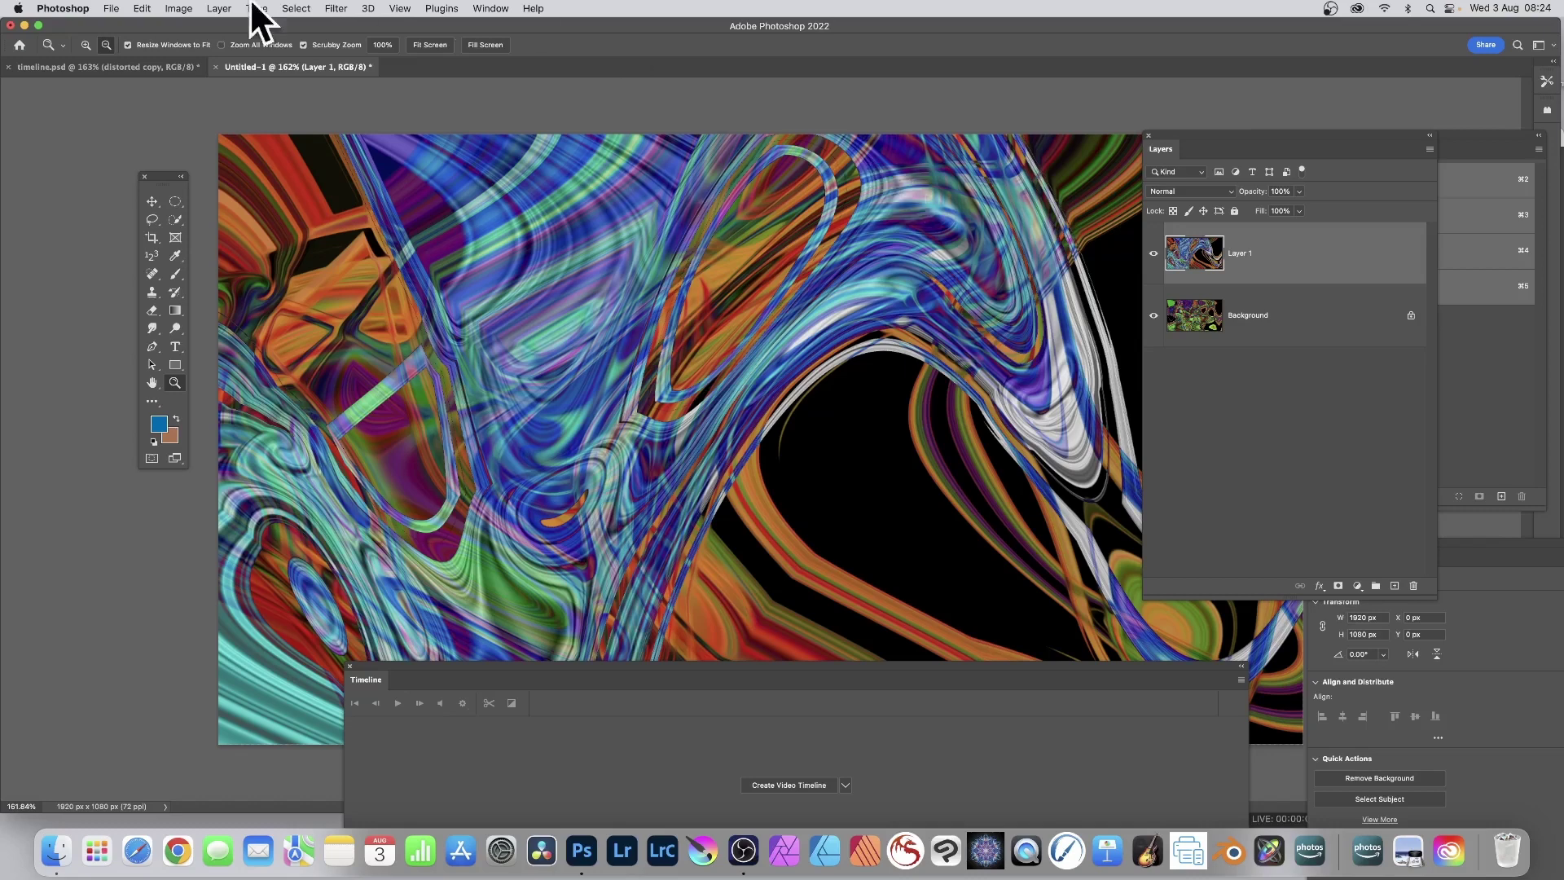
pyautogui.click(141, 11)
pyautogui.click(77, 126)
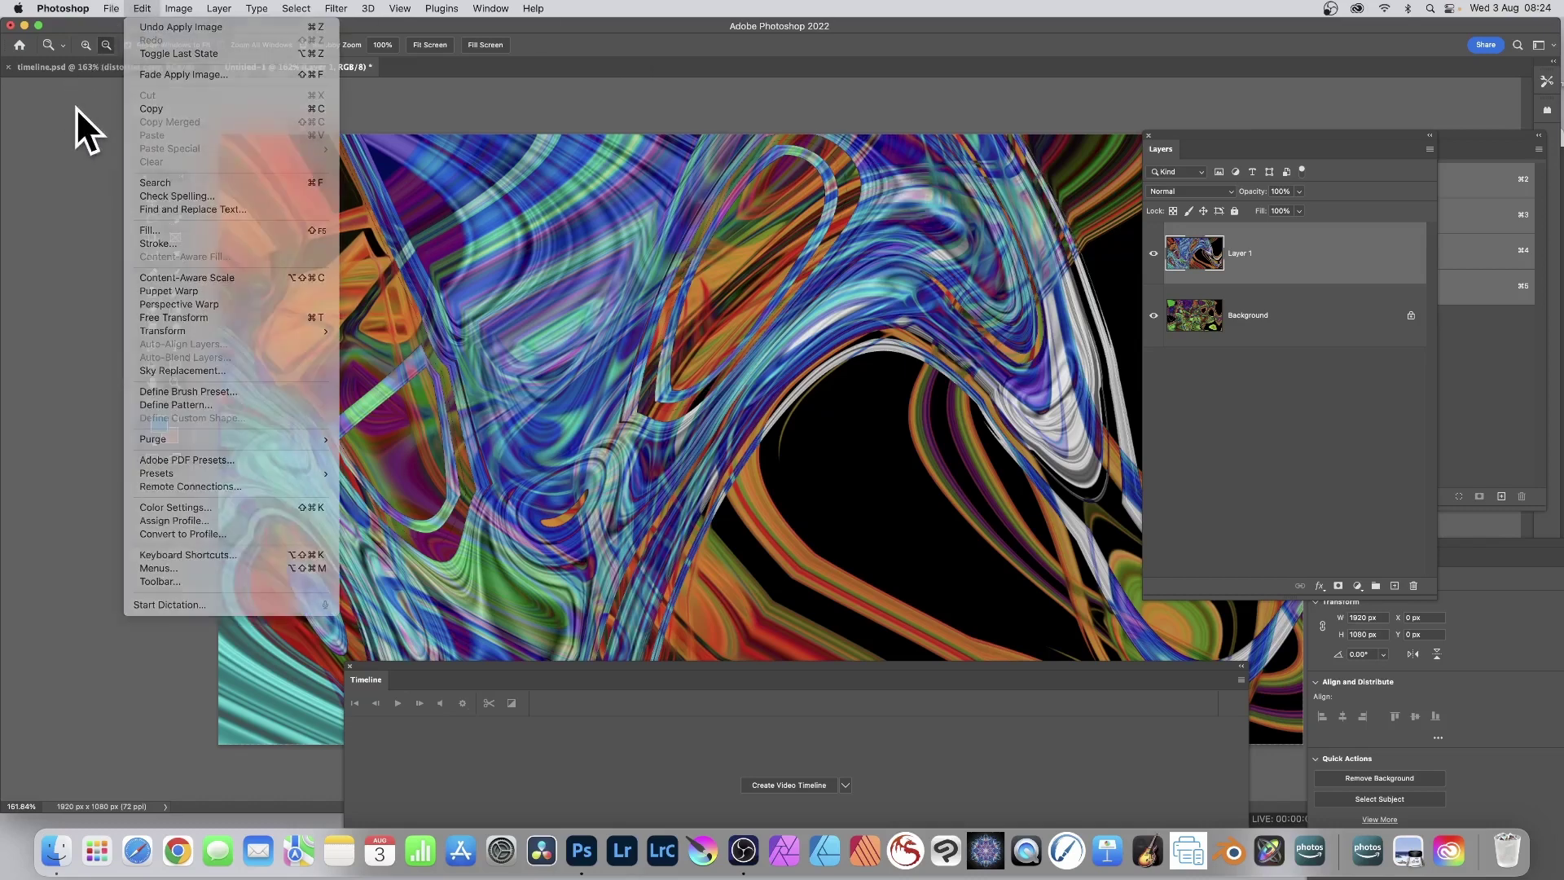
pyautogui.click(339, 9)
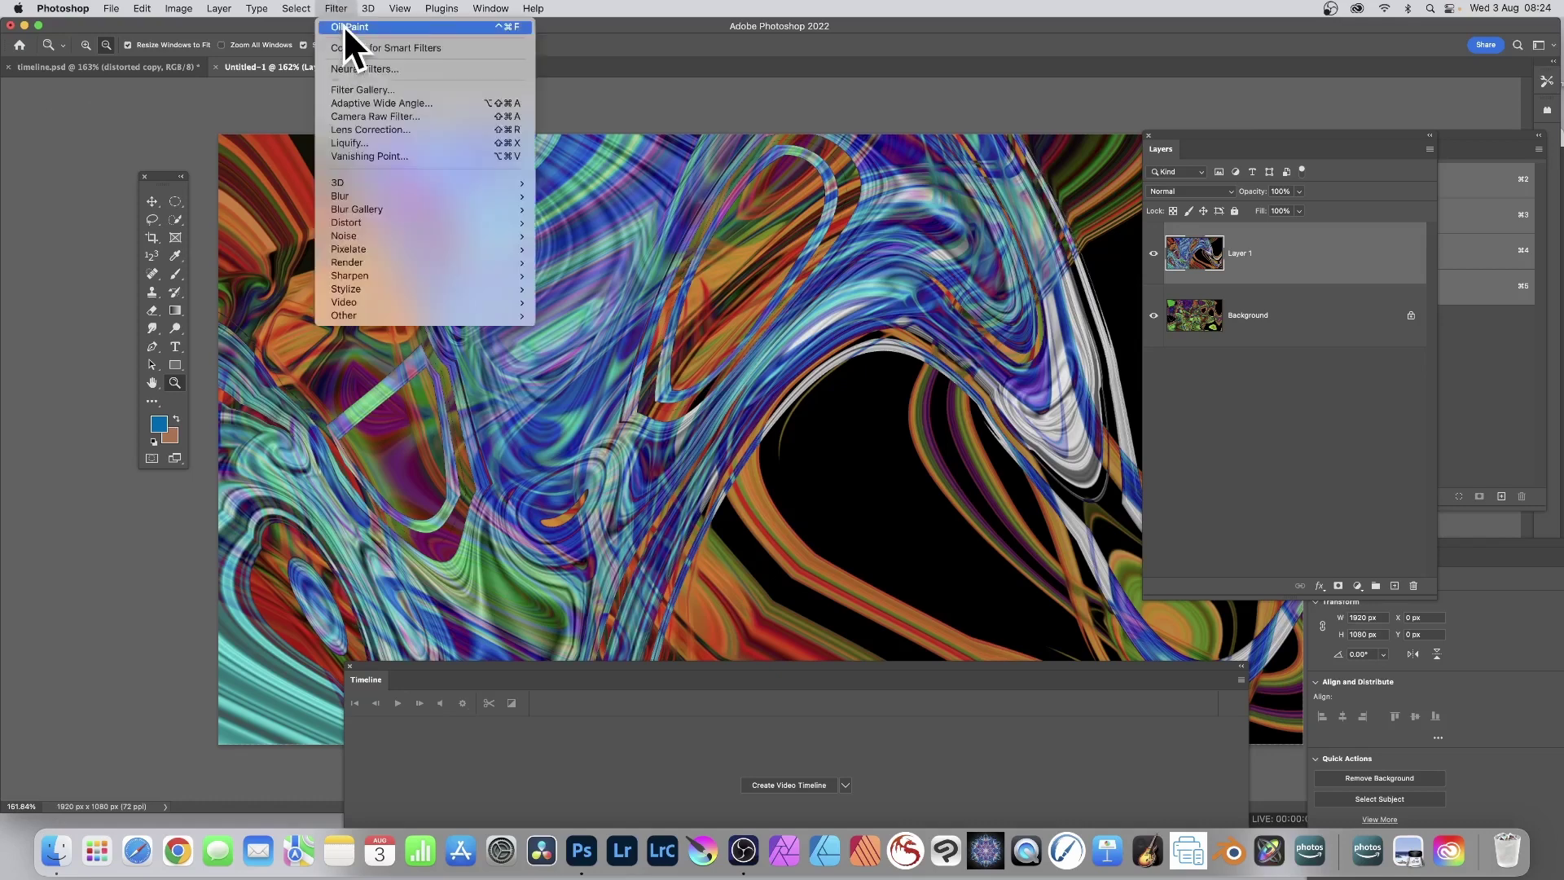
pyautogui.click(345, 12)
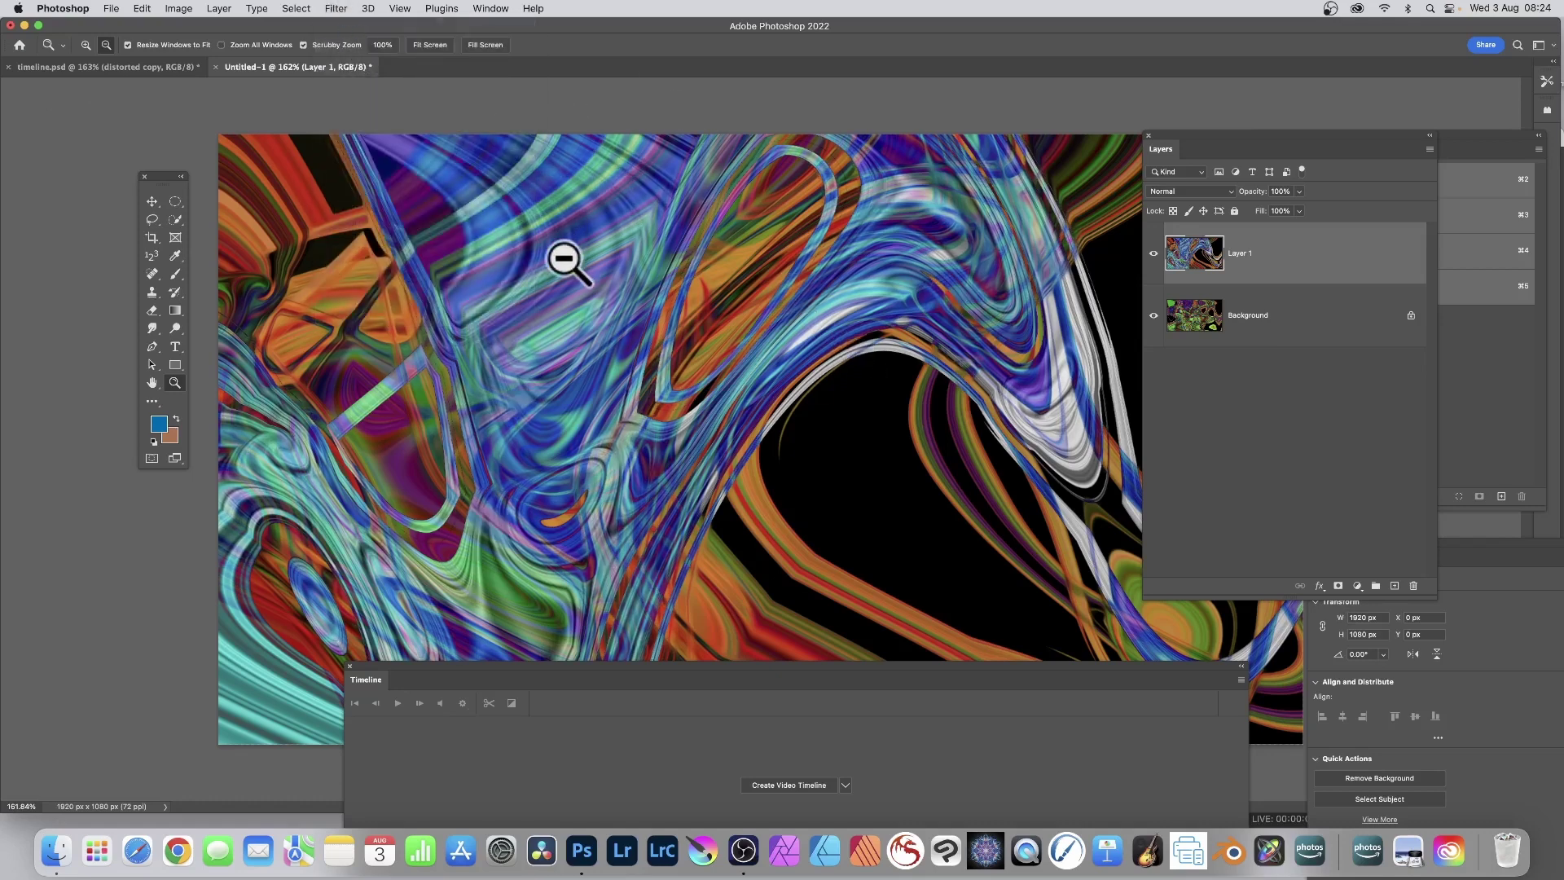
# Move timeline.psd to a frame at about 25 seconds, and return to Untitled-1 with Apply Image open for Layer 1.
pyautogui.click(131, 66)
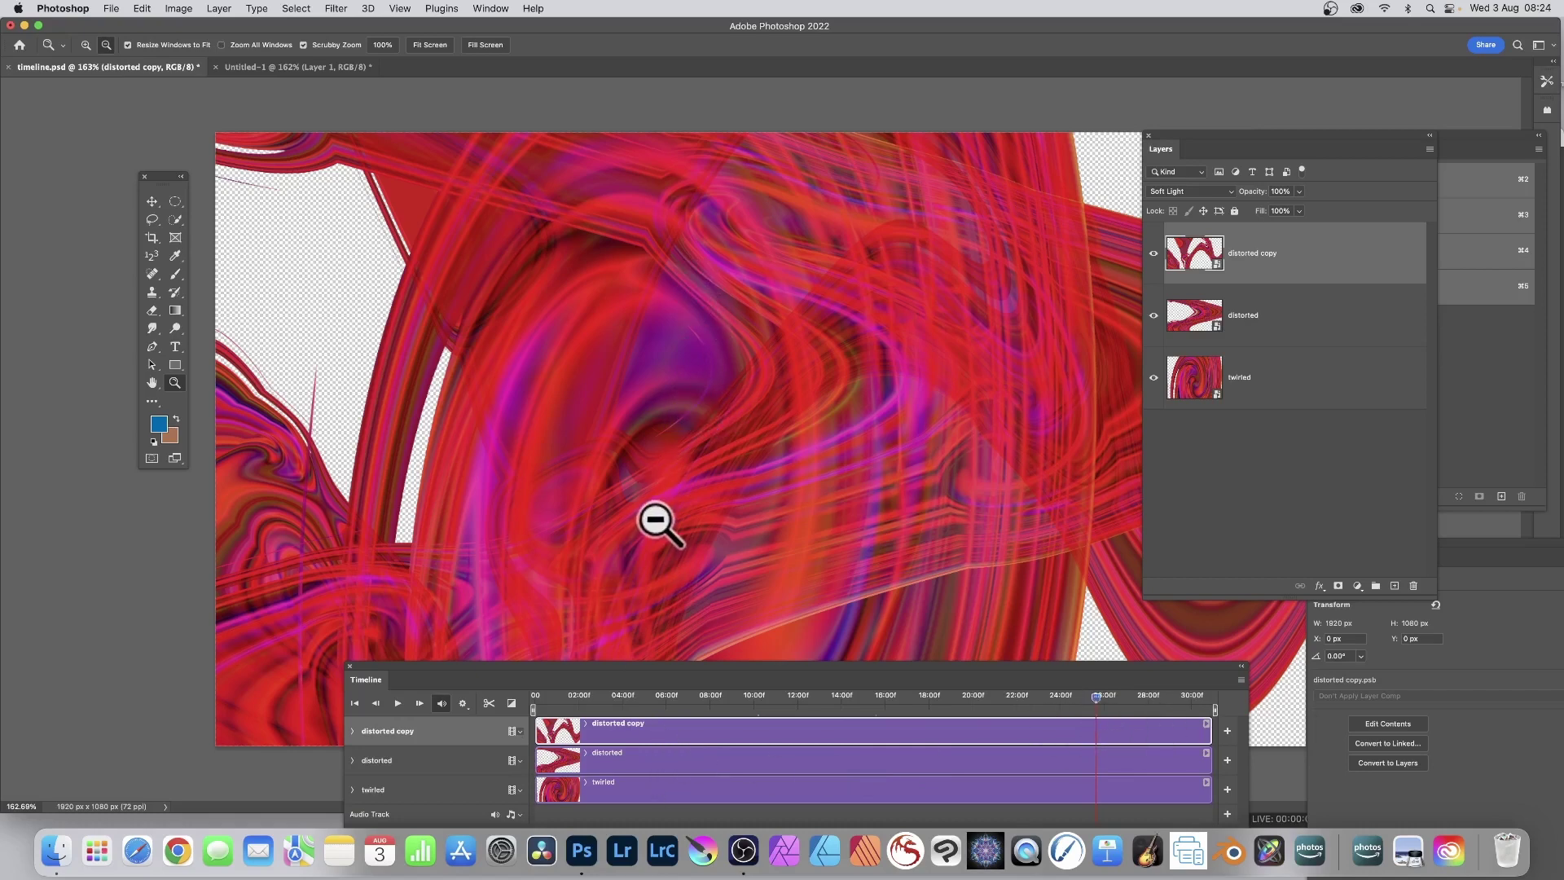
pyautogui.click(278, 67)
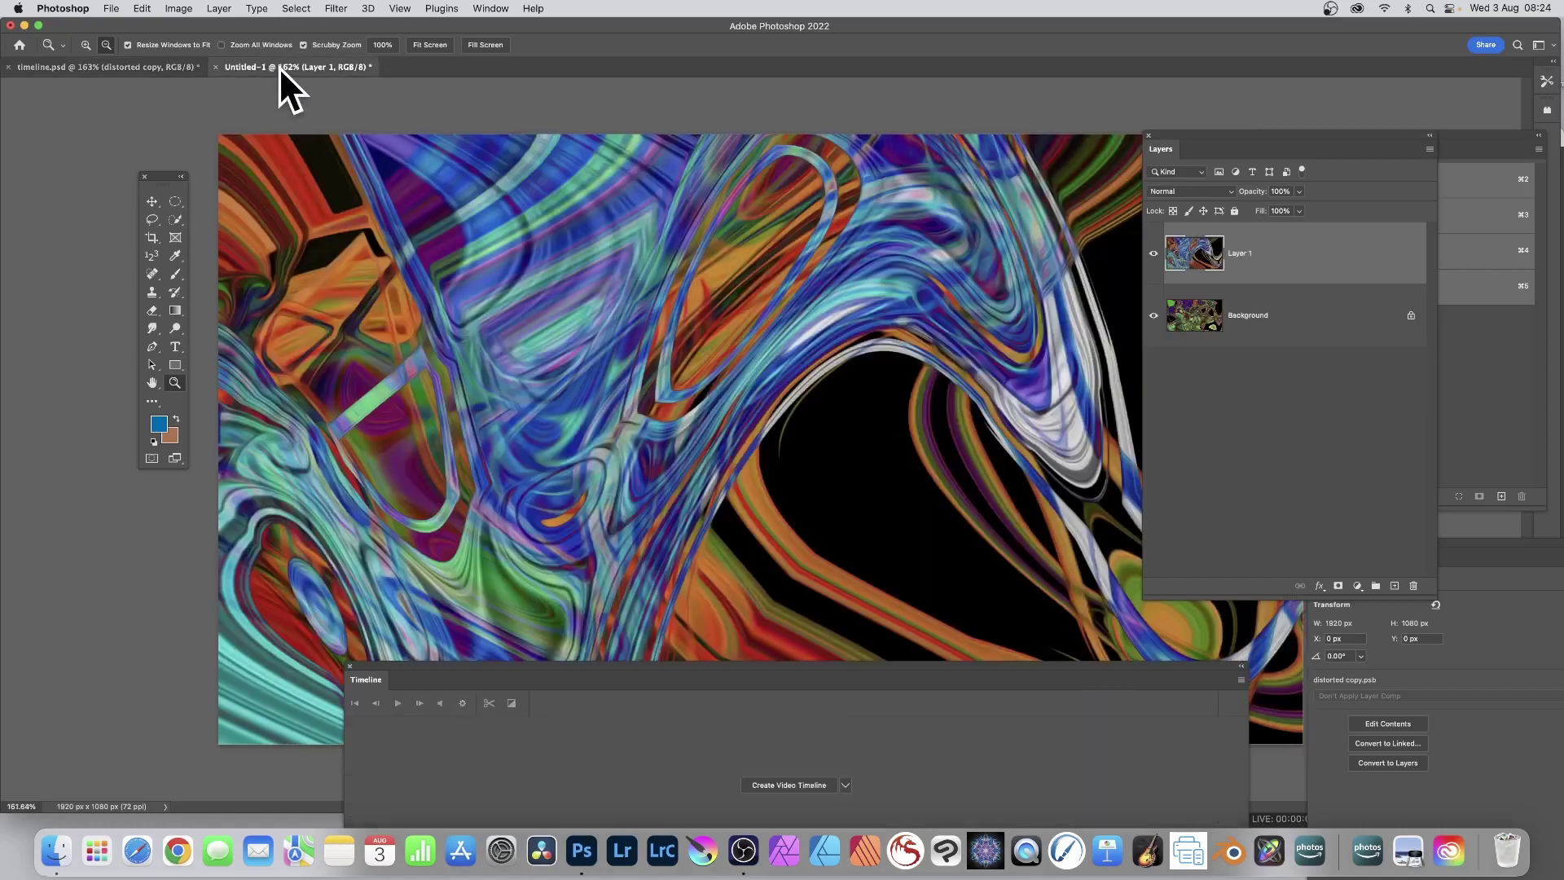
pyautogui.click(180, 7)
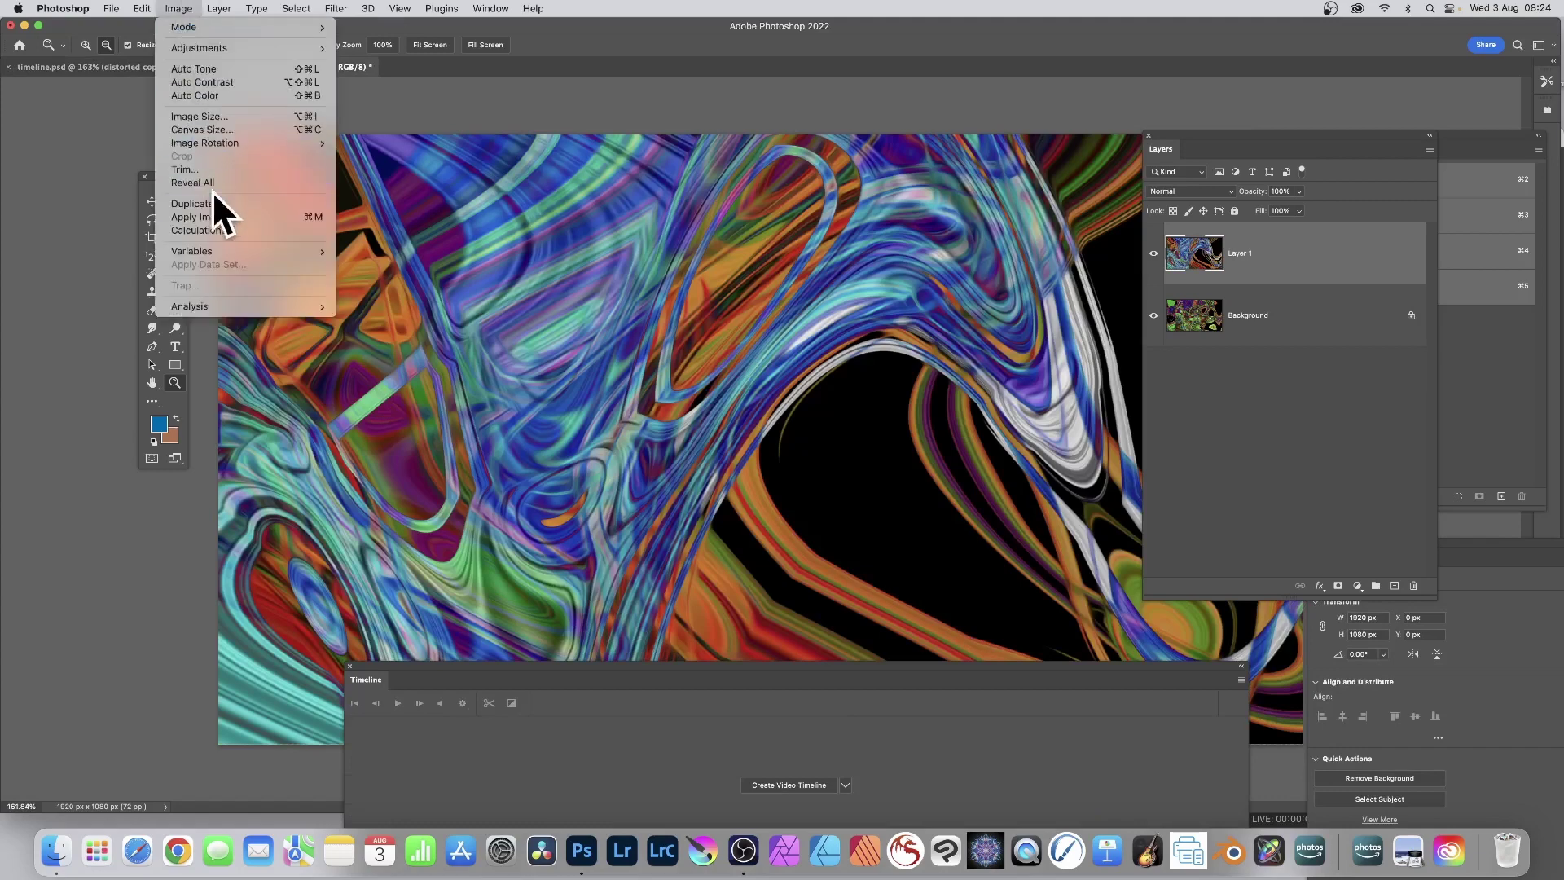
pyautogui.click(215, 216)
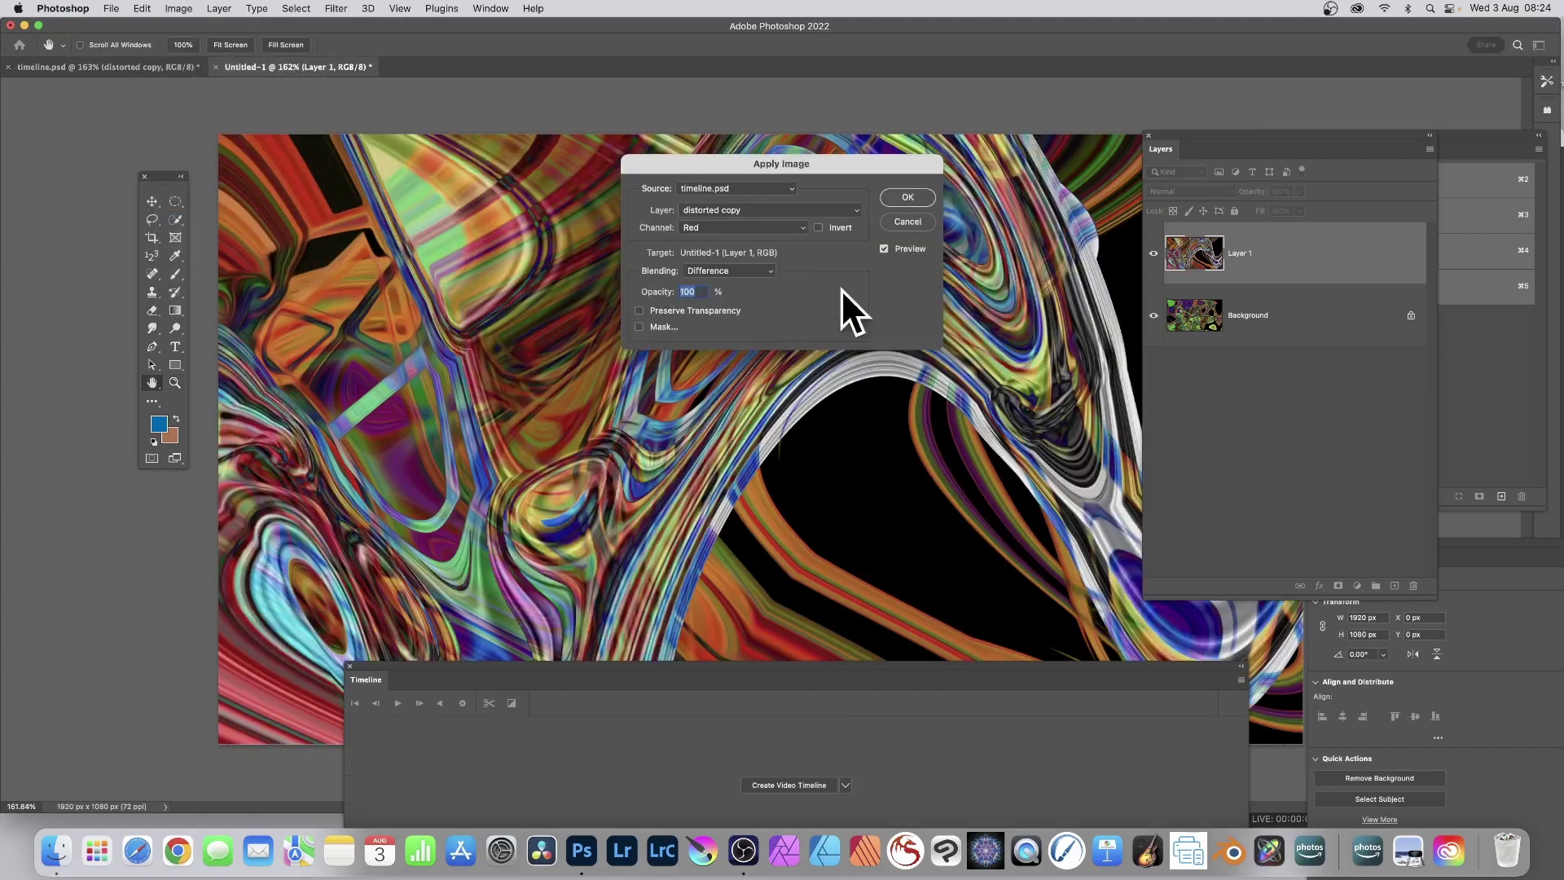
# Apply the RGB channel of timeline.psd's twirled layer to Layer 1 with Difference blending at 100% opacity.
pyautogui.click(732, 209)
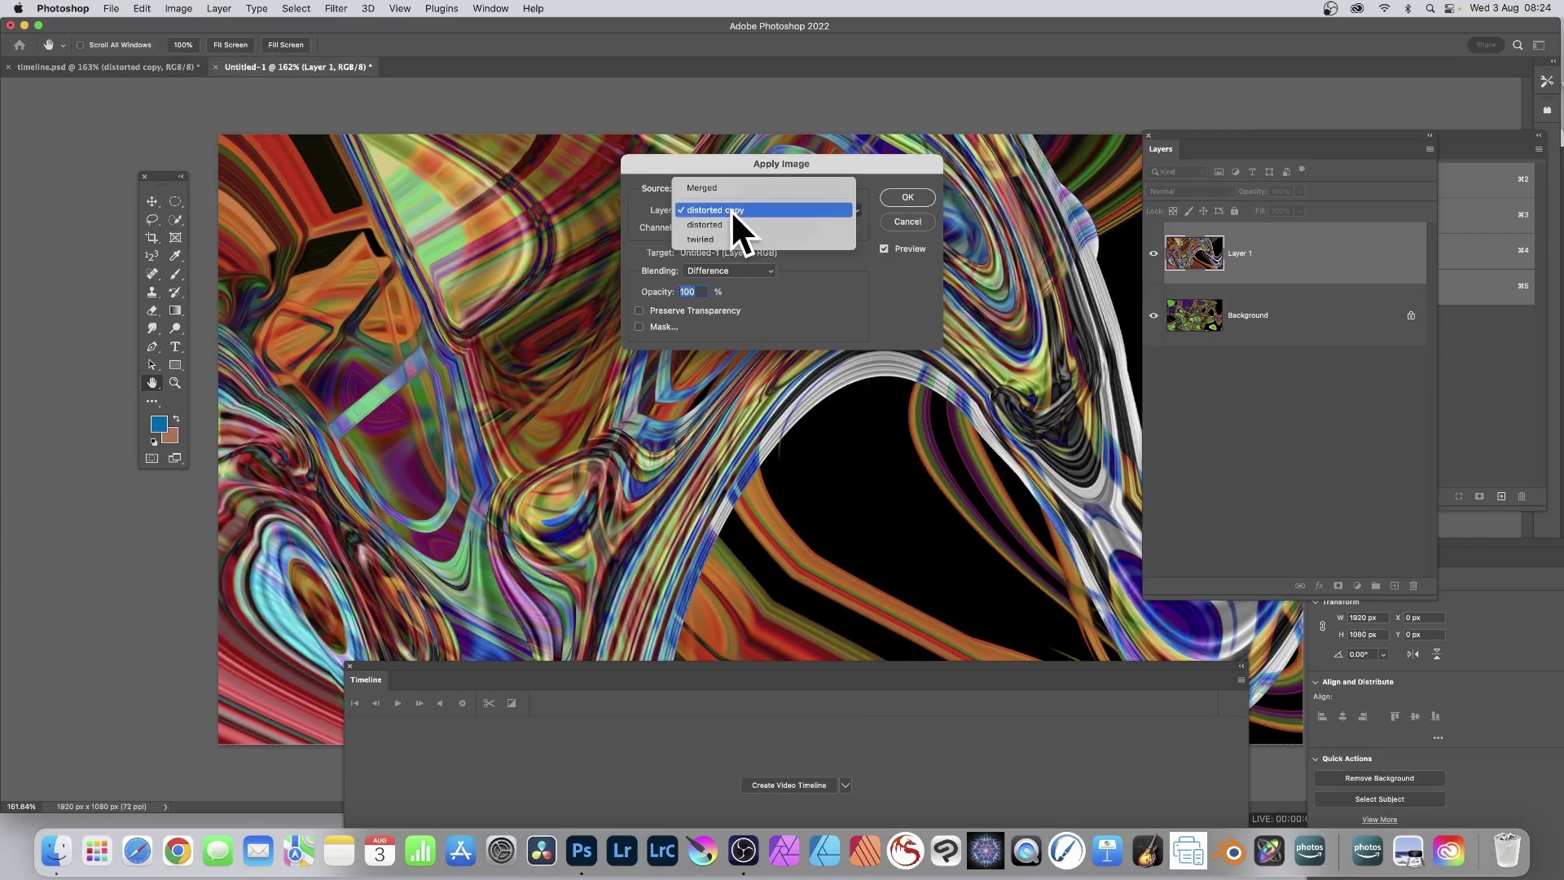
pyautogui.click(725, 224)
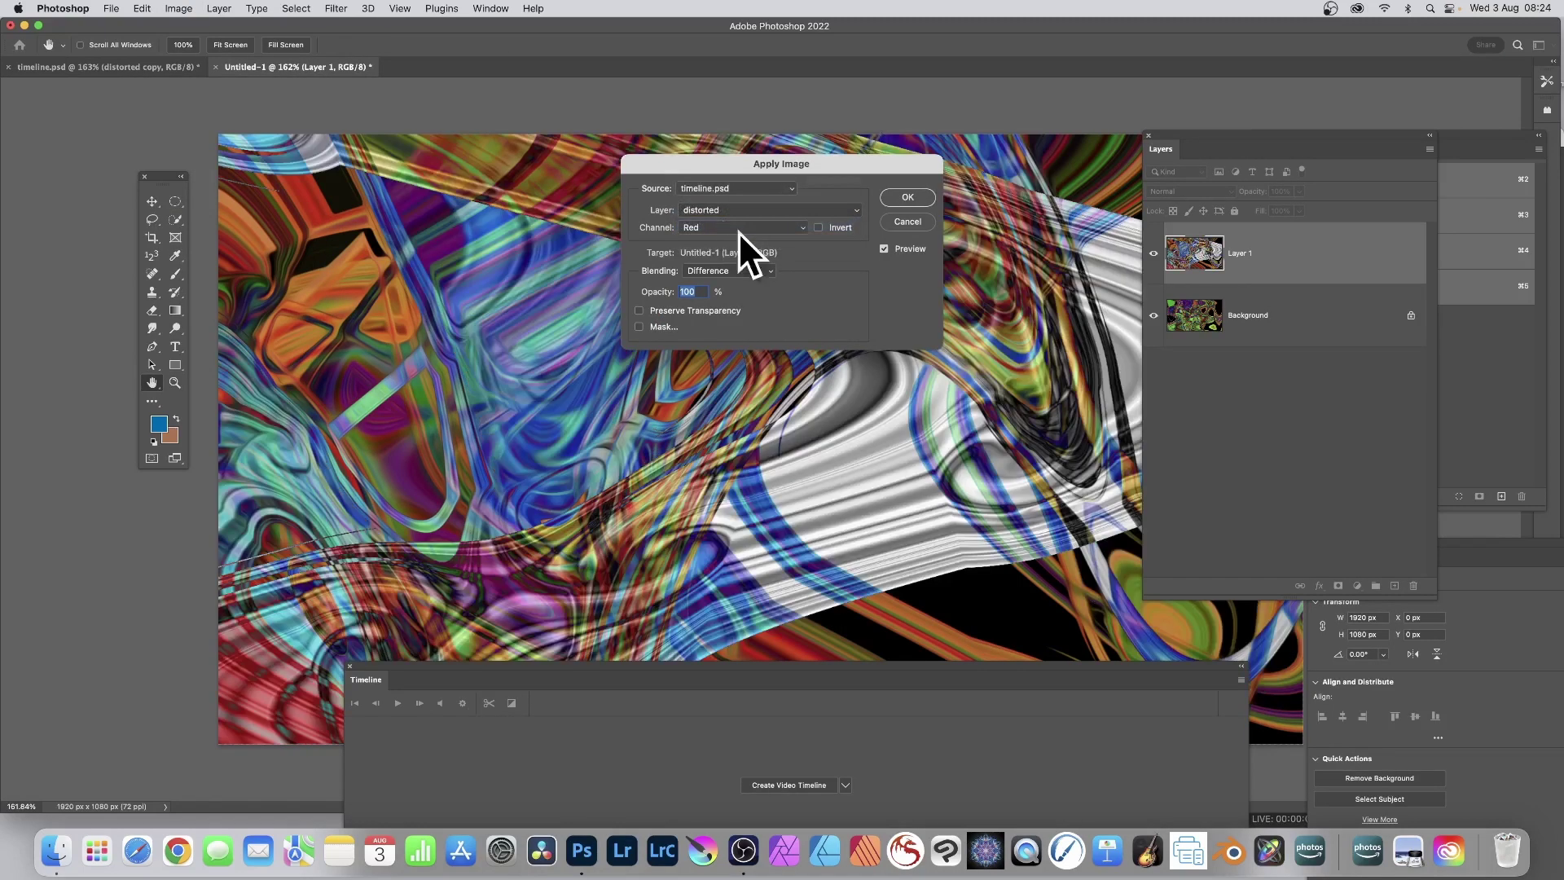
pyautogui.click(734, 210)
pyautogui.click(729, 221)
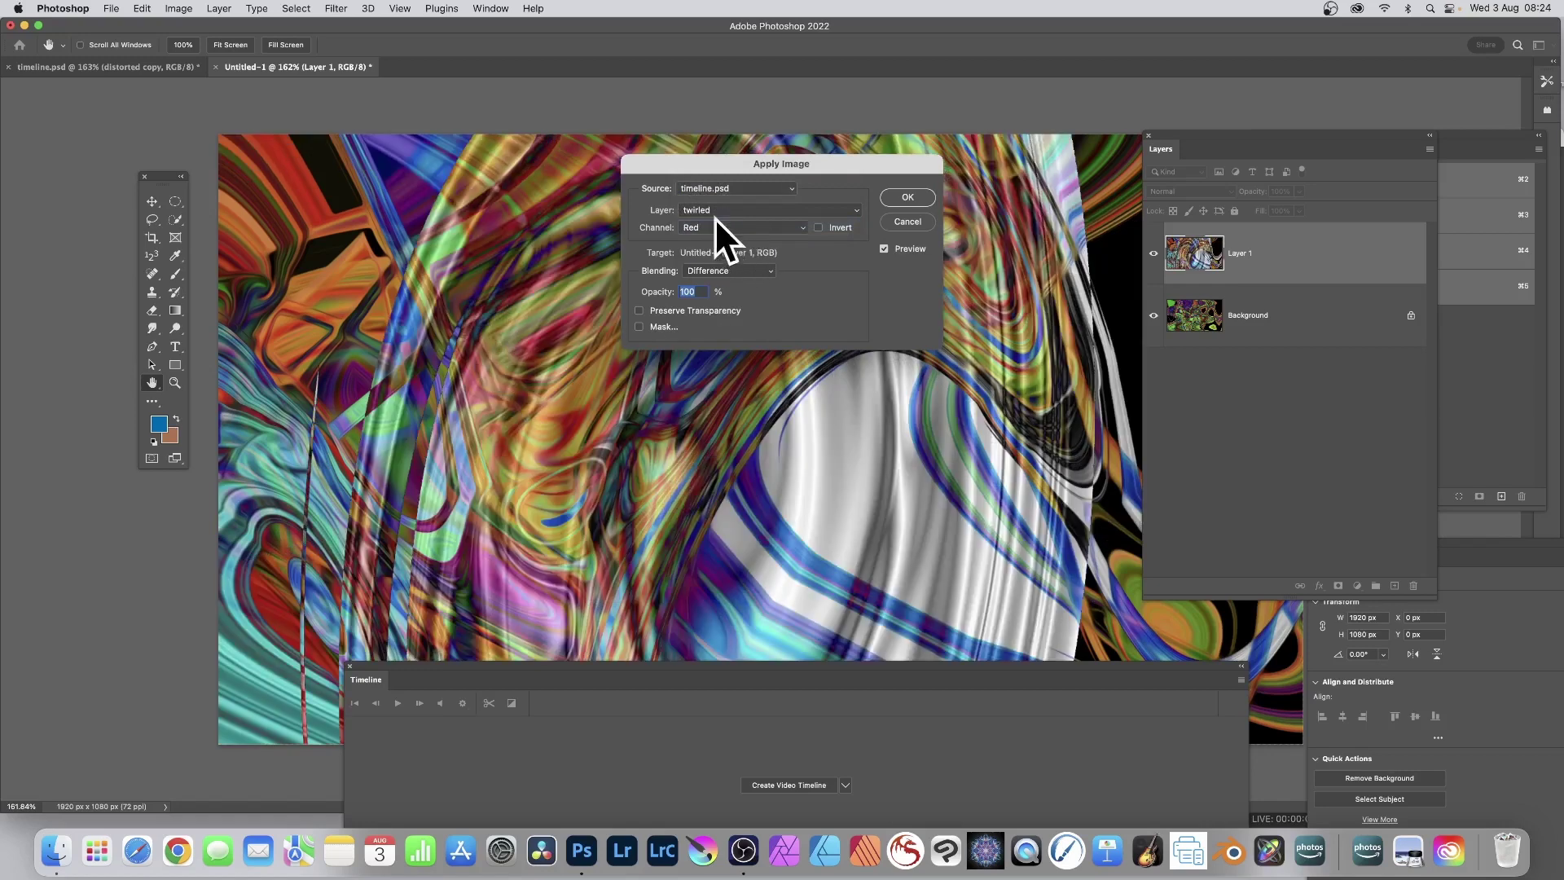
pyautogui.click(713, 226)
pyautogui.click(720, 215)
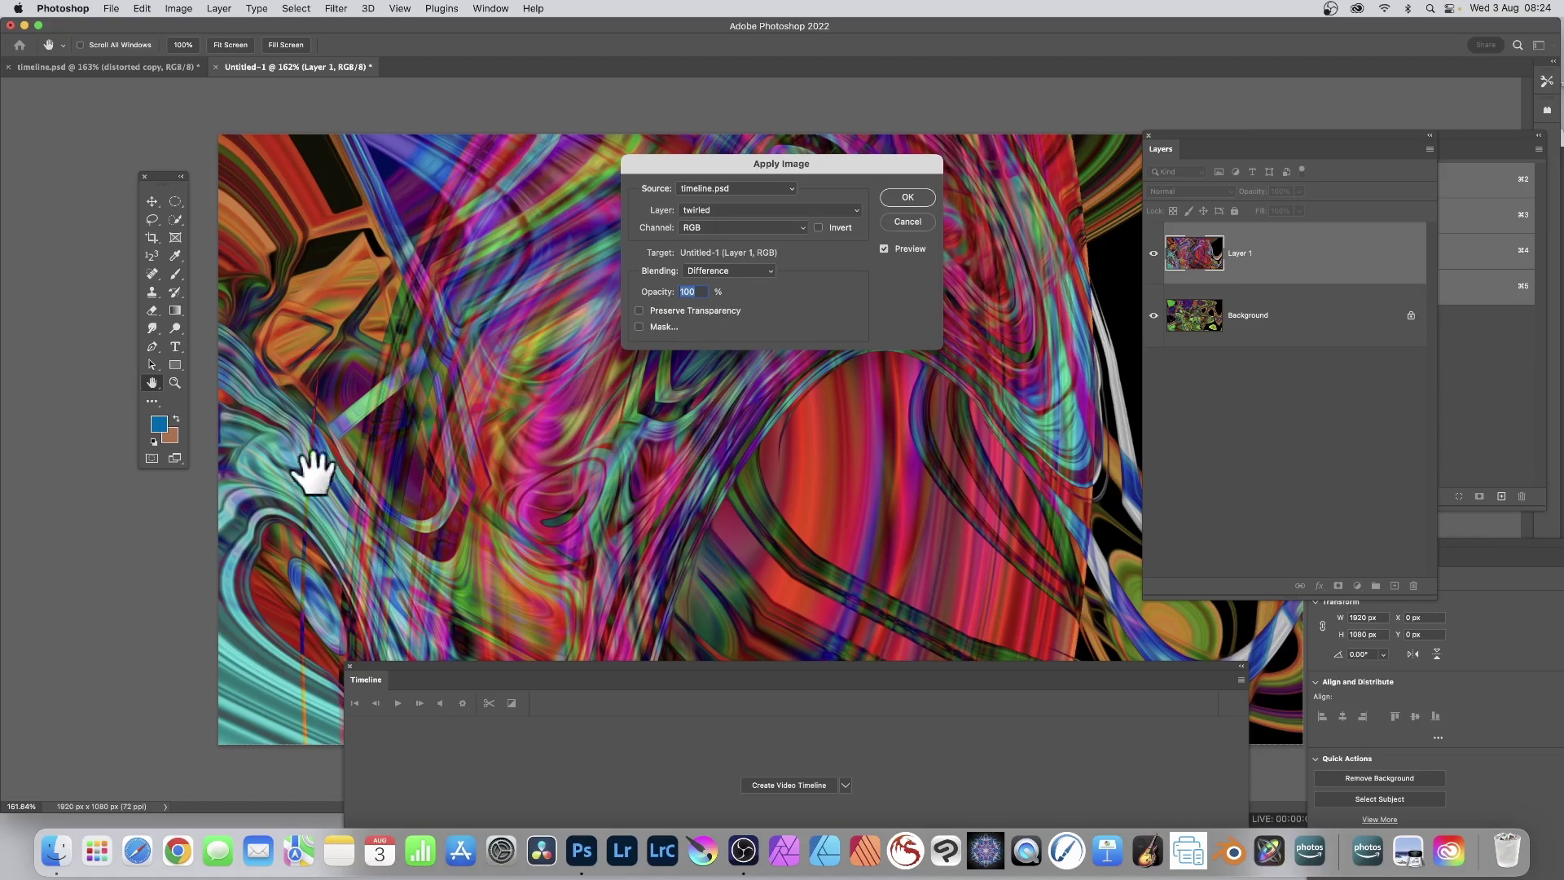
pyautogui.click(908, 198)
pyautogui.press('z')
# Smooth Layer 1 with the Oil Paint filter, using a scale and bristle detail of 9.7 and lighting off.
pyautogui.click(343, 8)
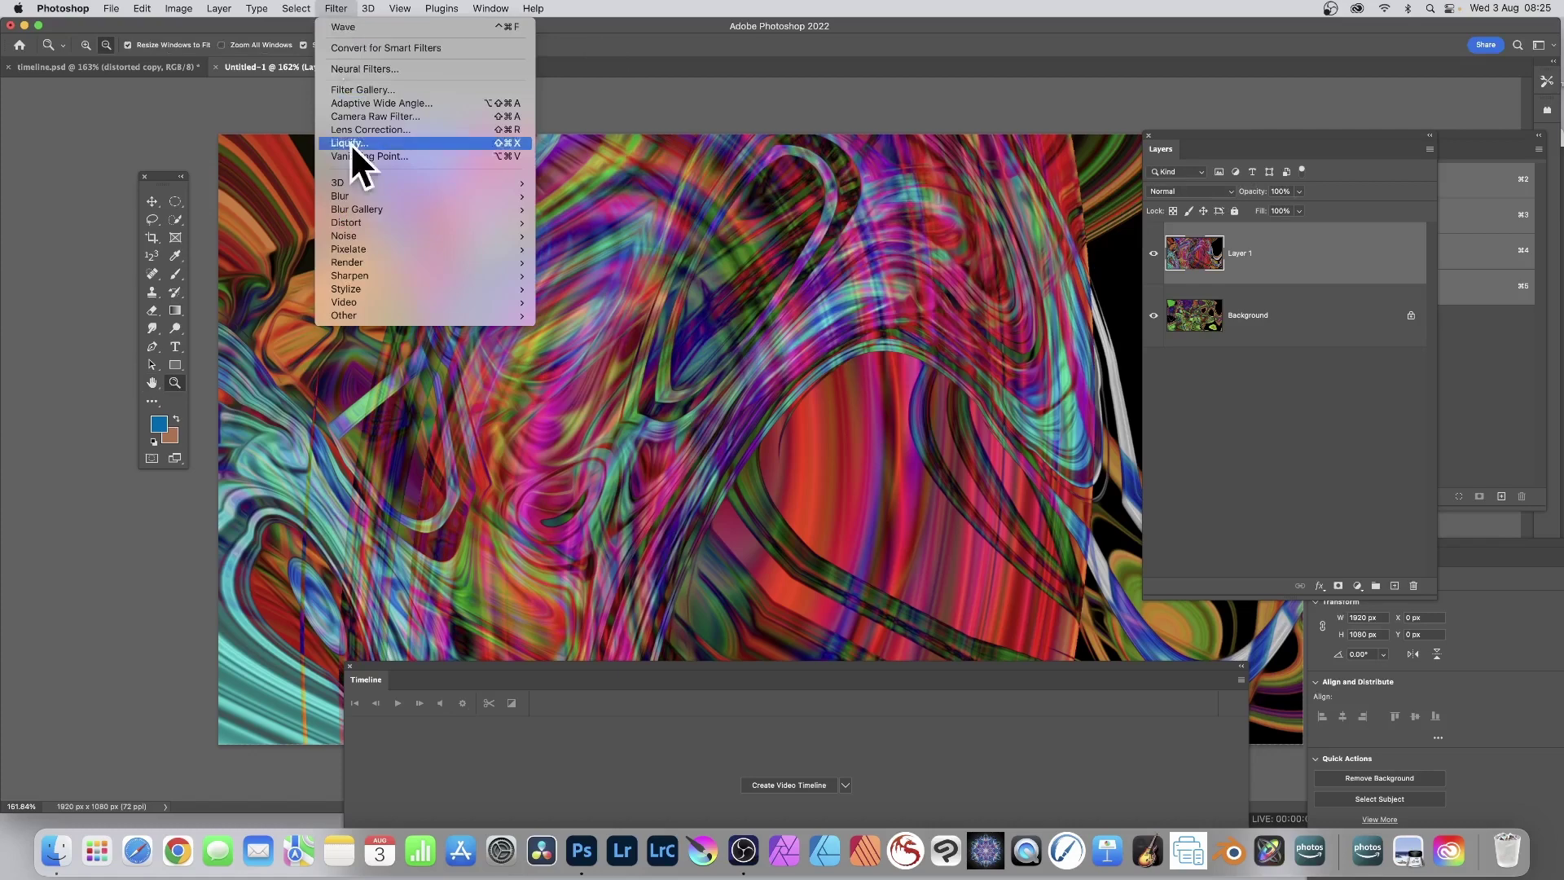
pyautogui.moveTo(383, 290)
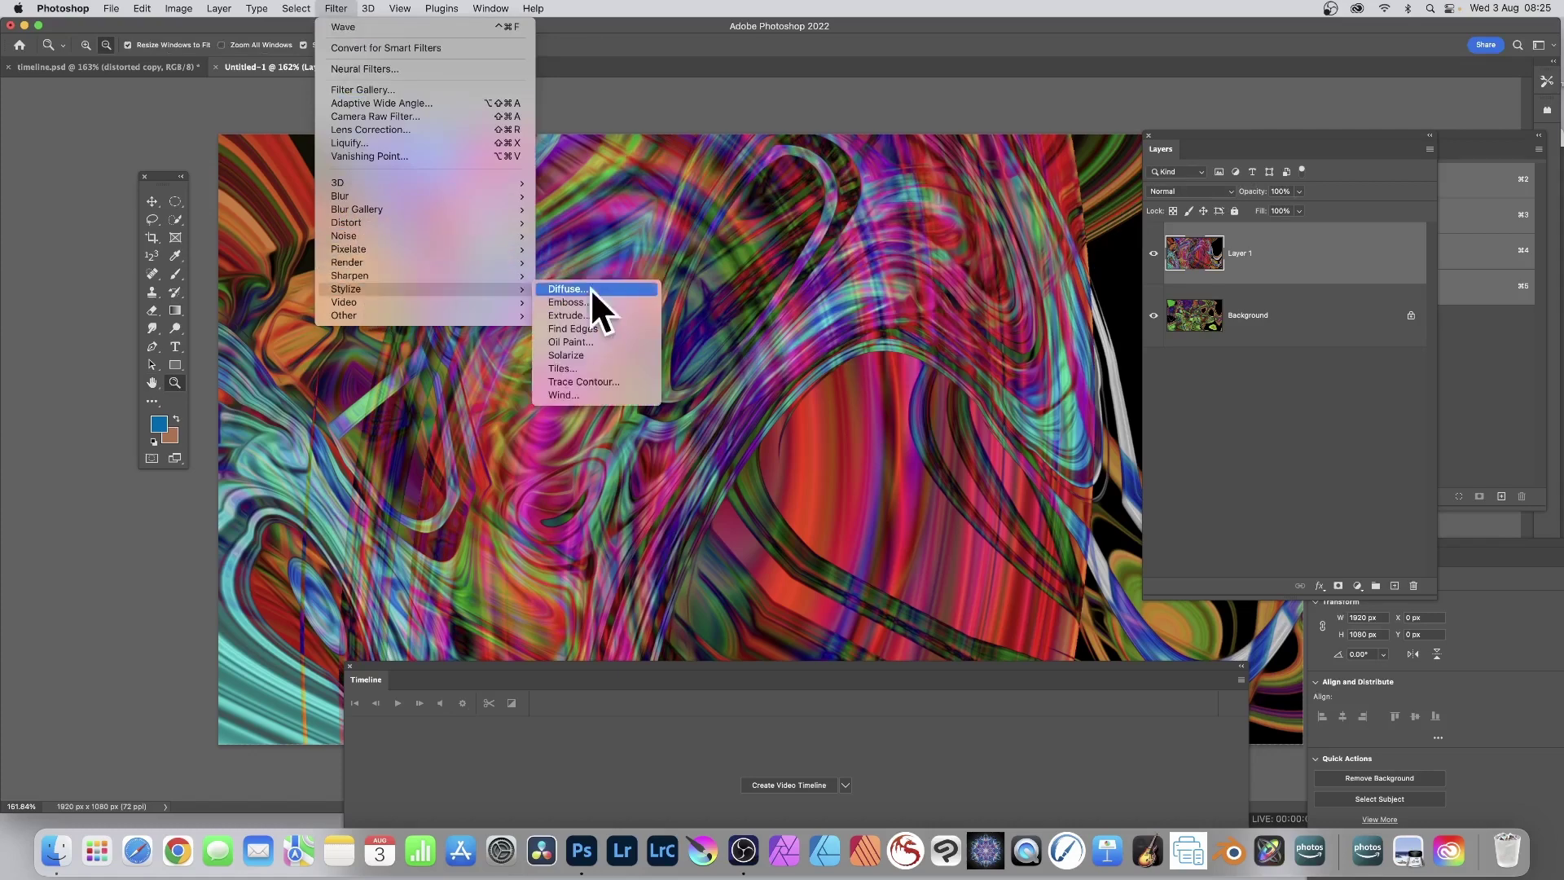
pyautogui.click(615, 343)
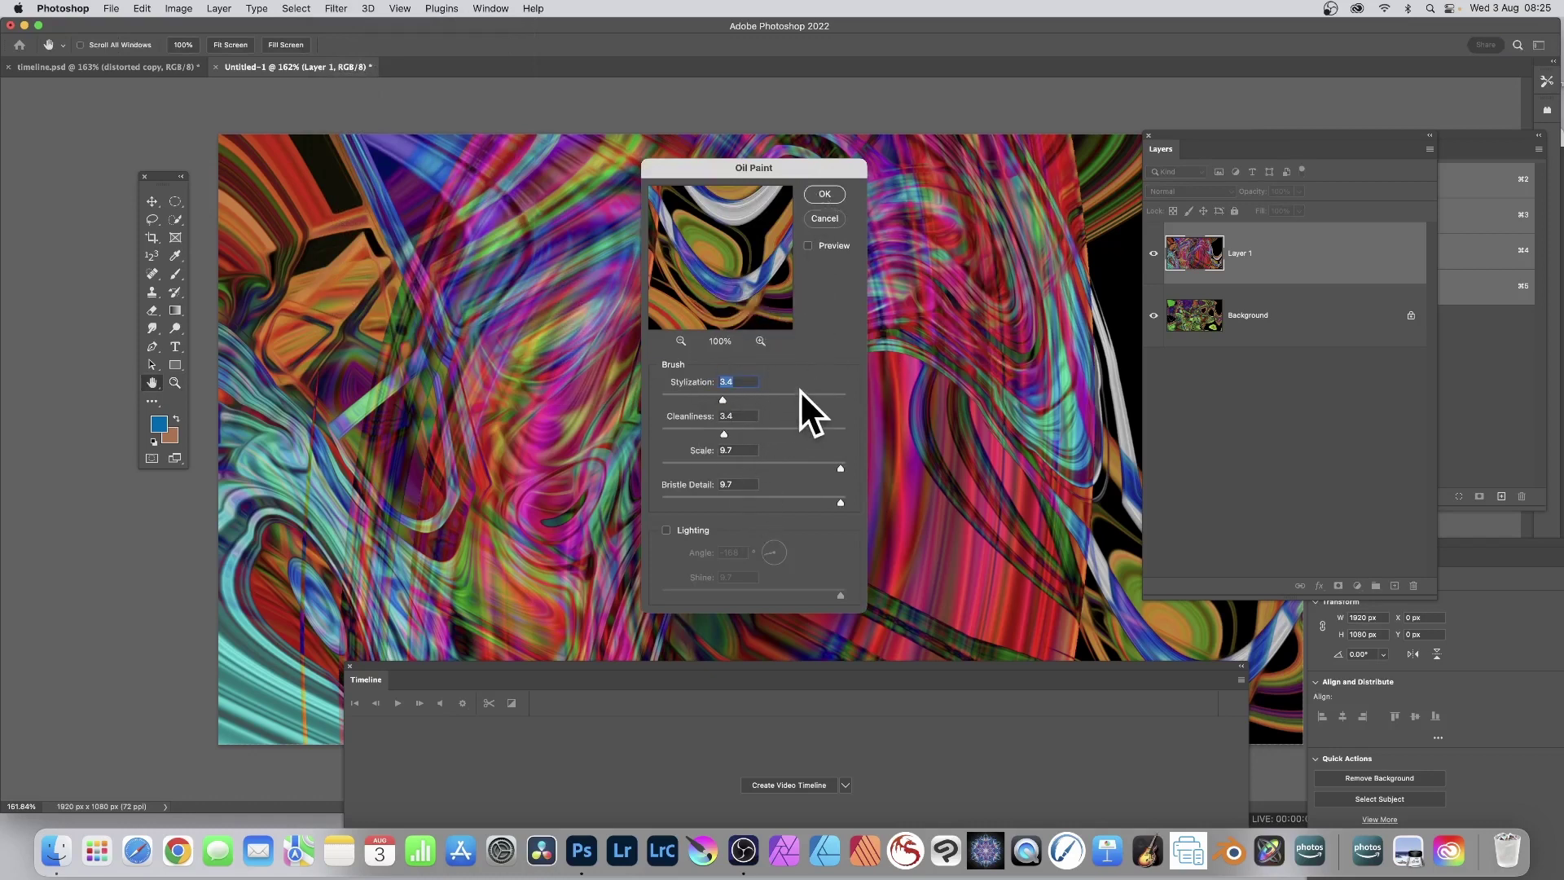
pyautogui.moveTo(800, 391); pyautogui.dragTo(828, 429)
pyautogui.click(824, 195)
pyautogui.press('z')
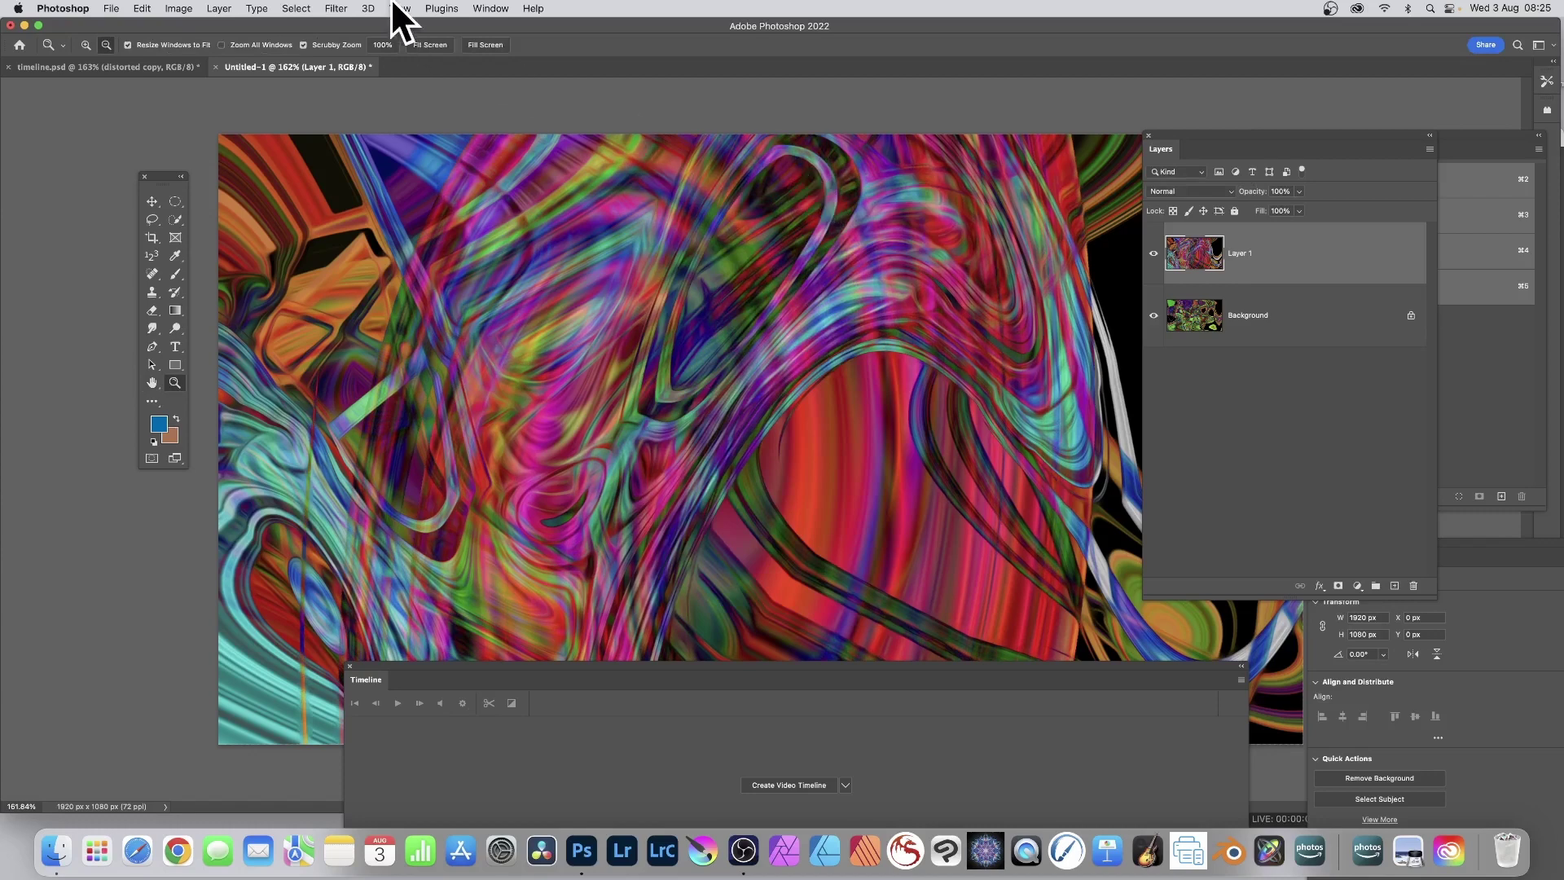
# Brighten Layer 1 with a Levels adjustment, lowering the white input level to 196.
pyautogui.click(339, 9)
pyautogui.click(177, 8)
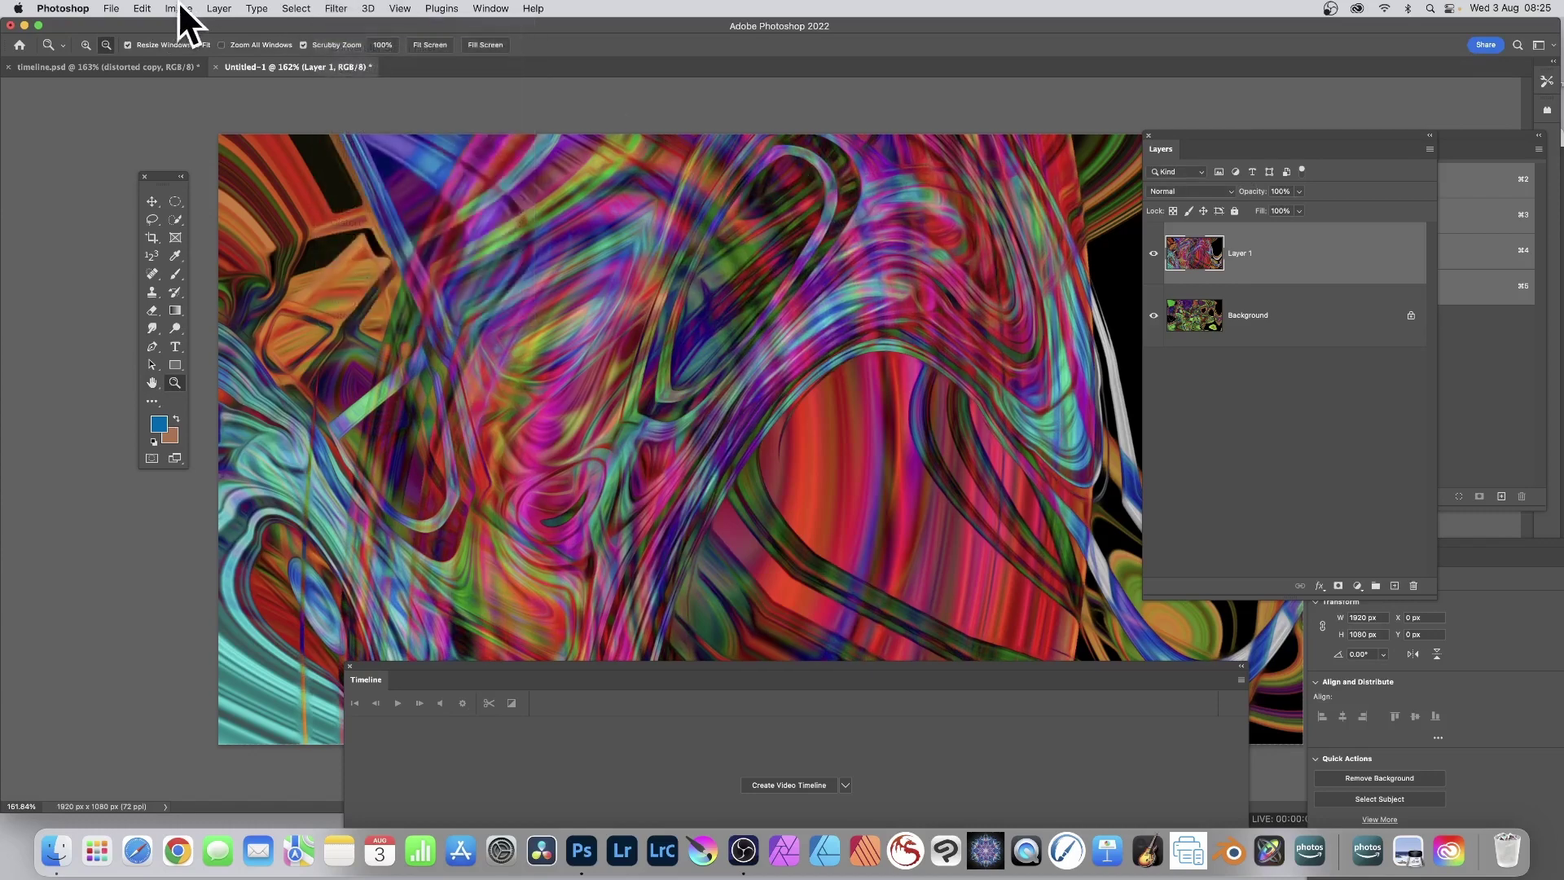
pyautogui.click(176, 7)
pyautogui.moveTo(213, 44)
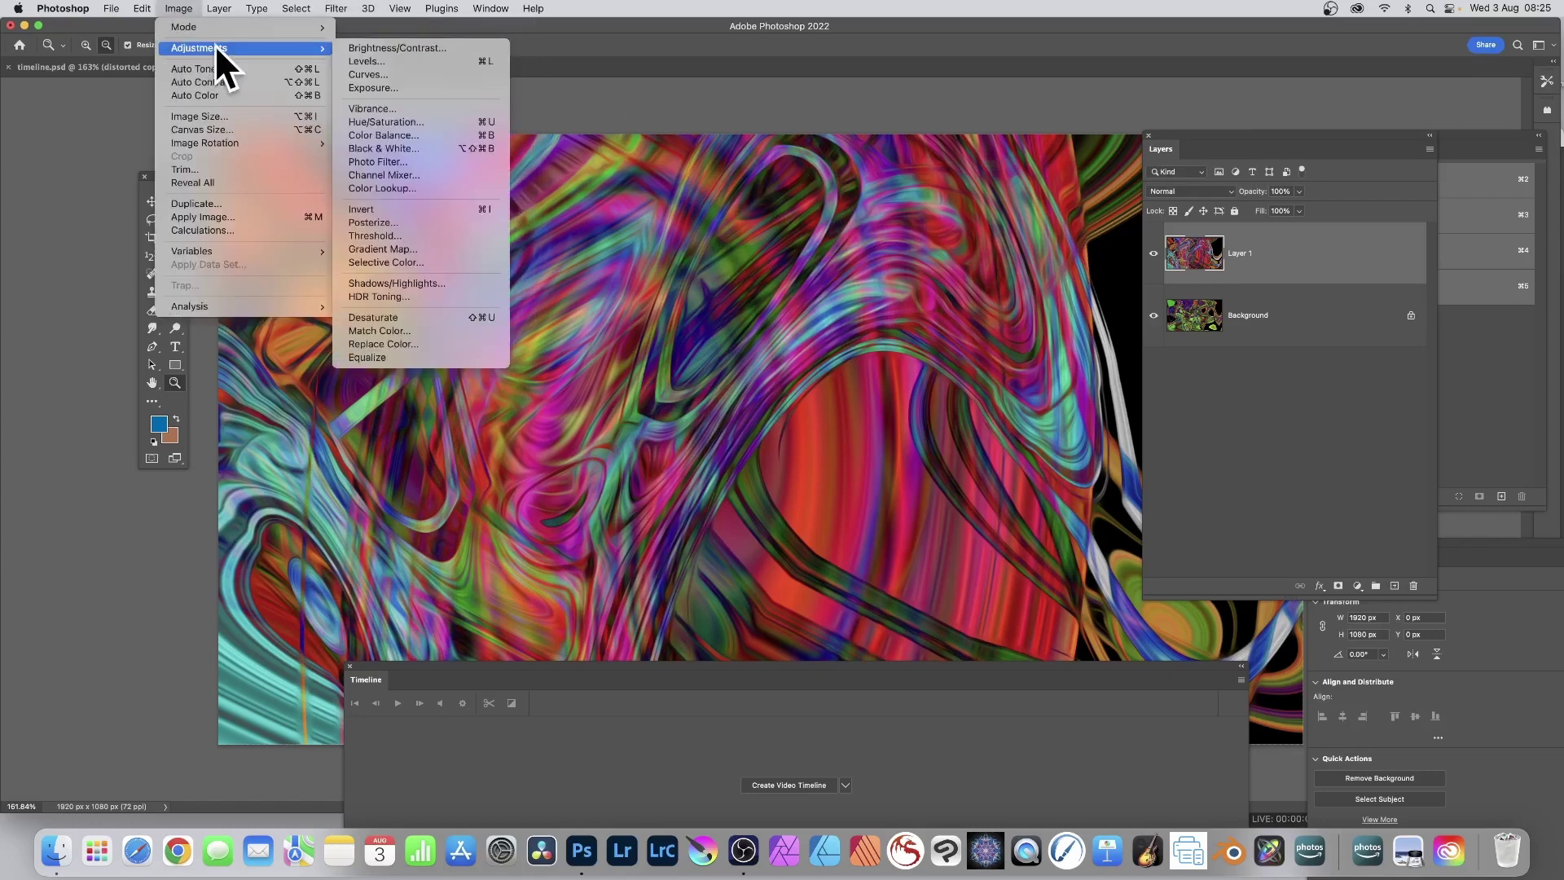
pyautogui.click(385, 62)
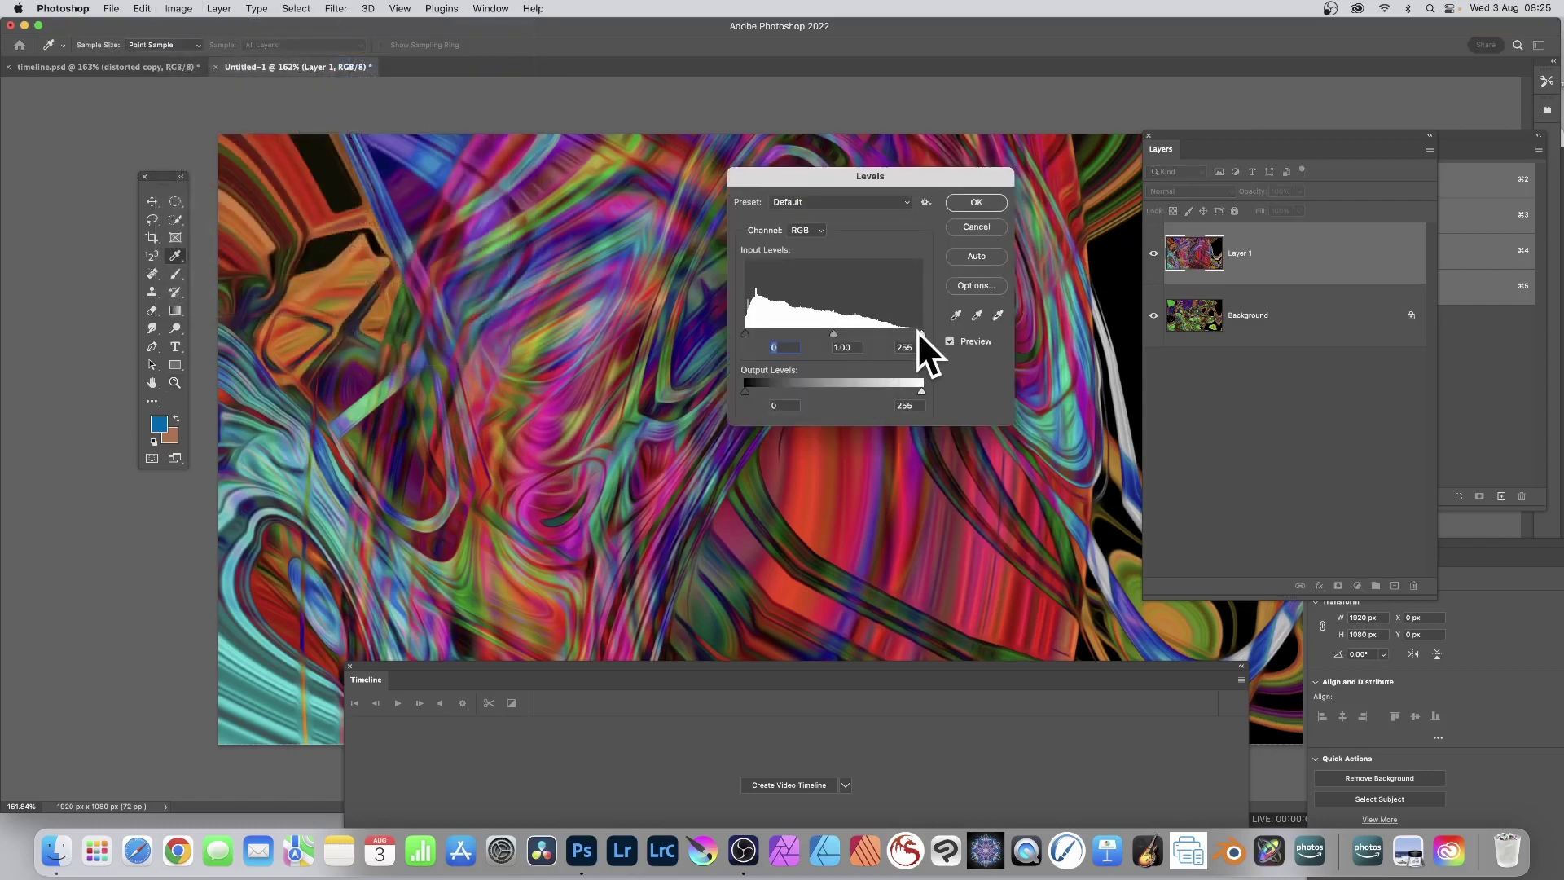
pyautogui.moveTo(918, 332); pyautogui.dragTo(881, 329)
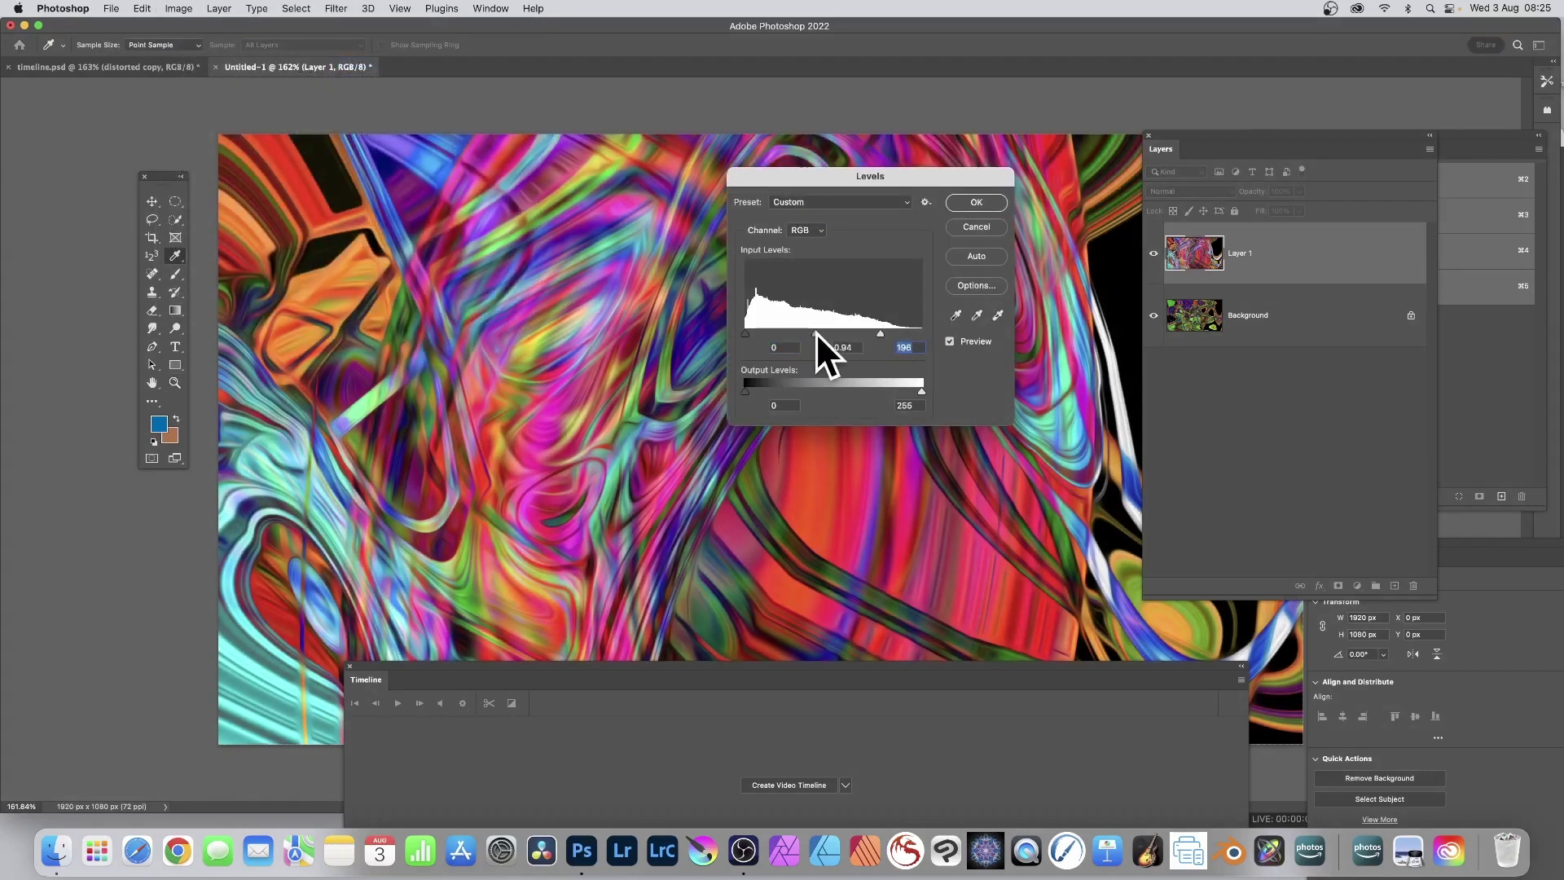
pyautogui.click(975, 202)
pyautogui.press('z')
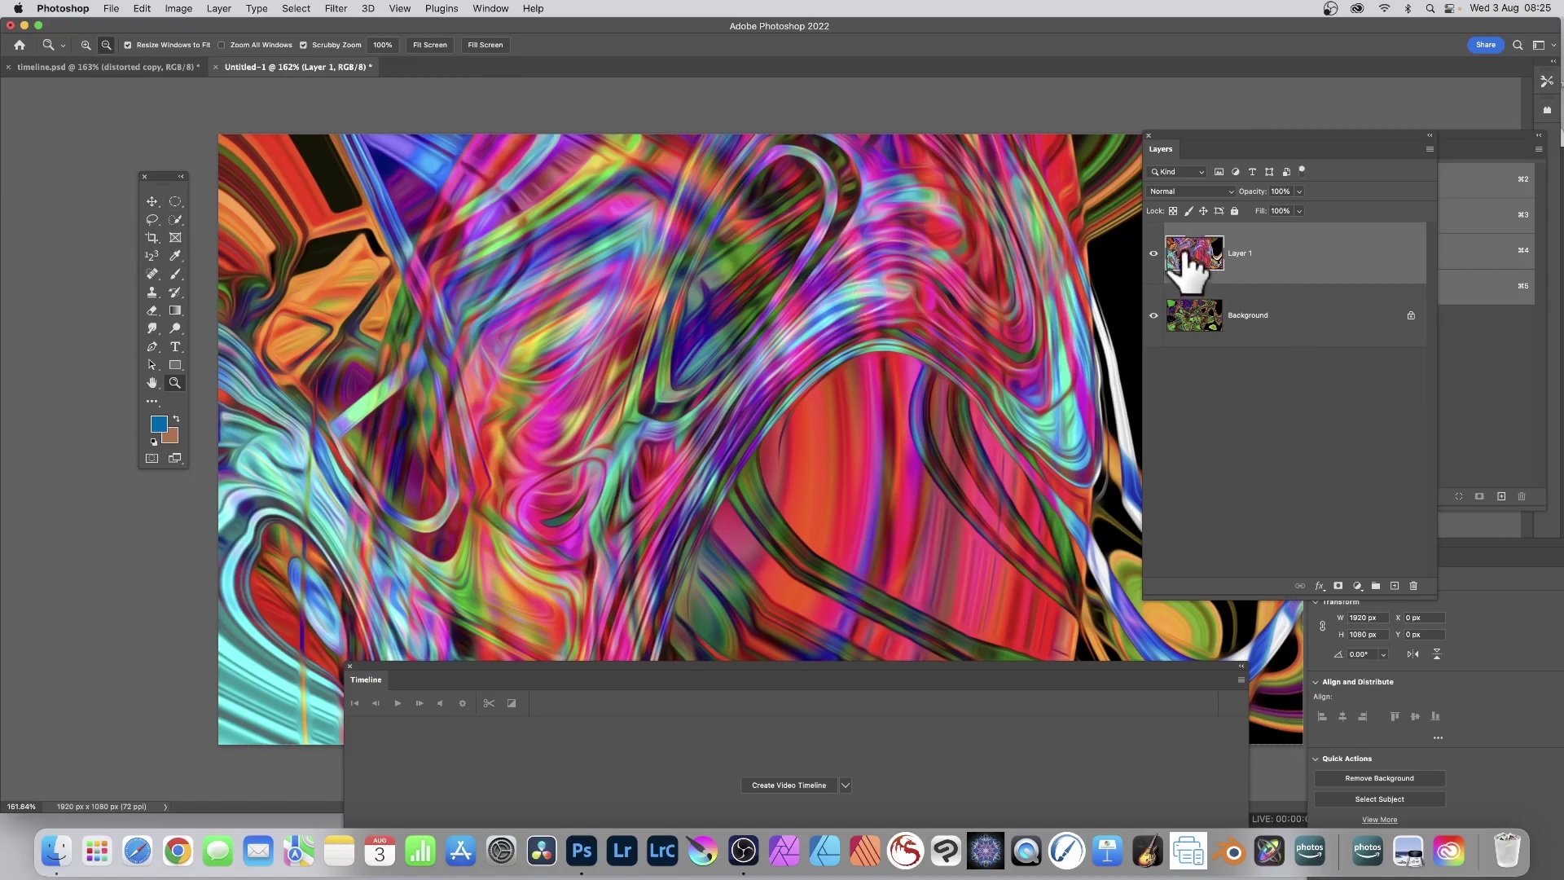
# Set Layer 1's blend mode to Lighten and apply the last Oil Paint filter again.
pyautogui.click(1183, 189)
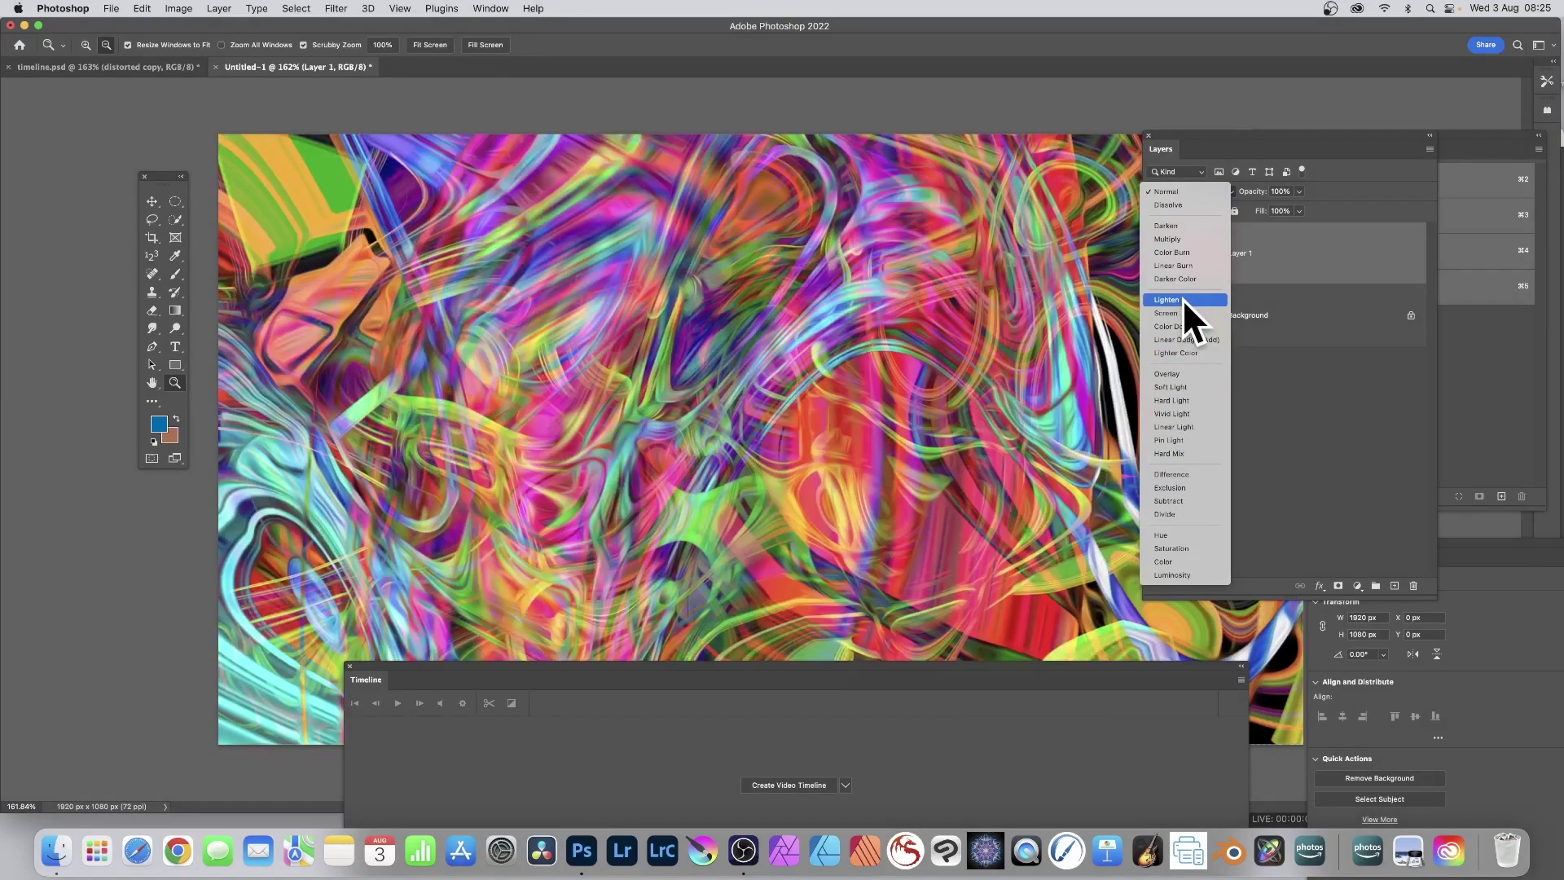
pyautogui.click(1183, 299)
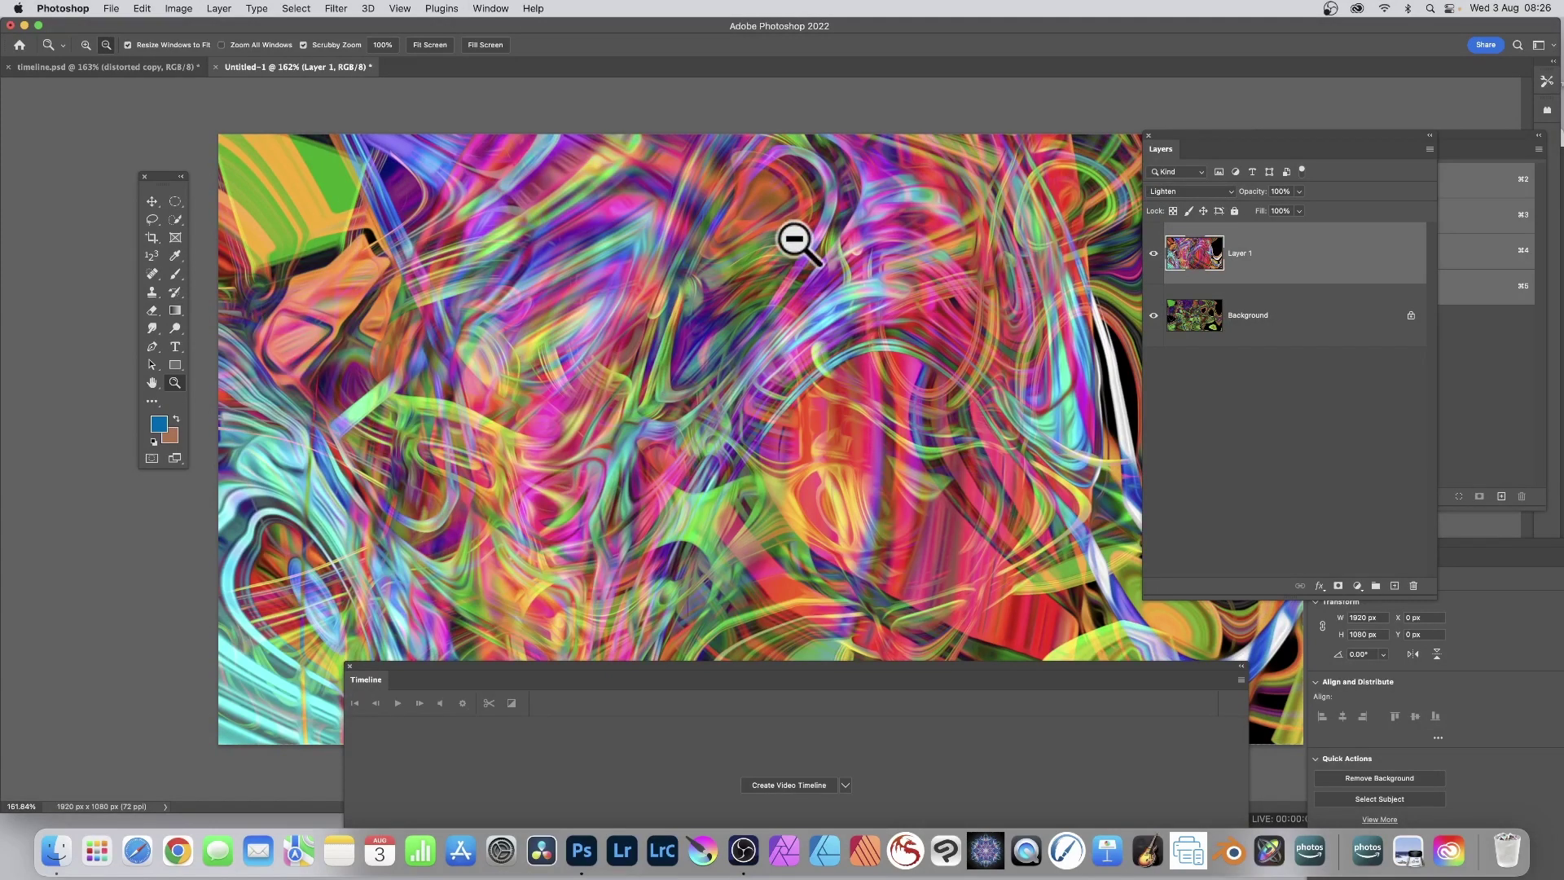
pyautogui.click(306, 9)
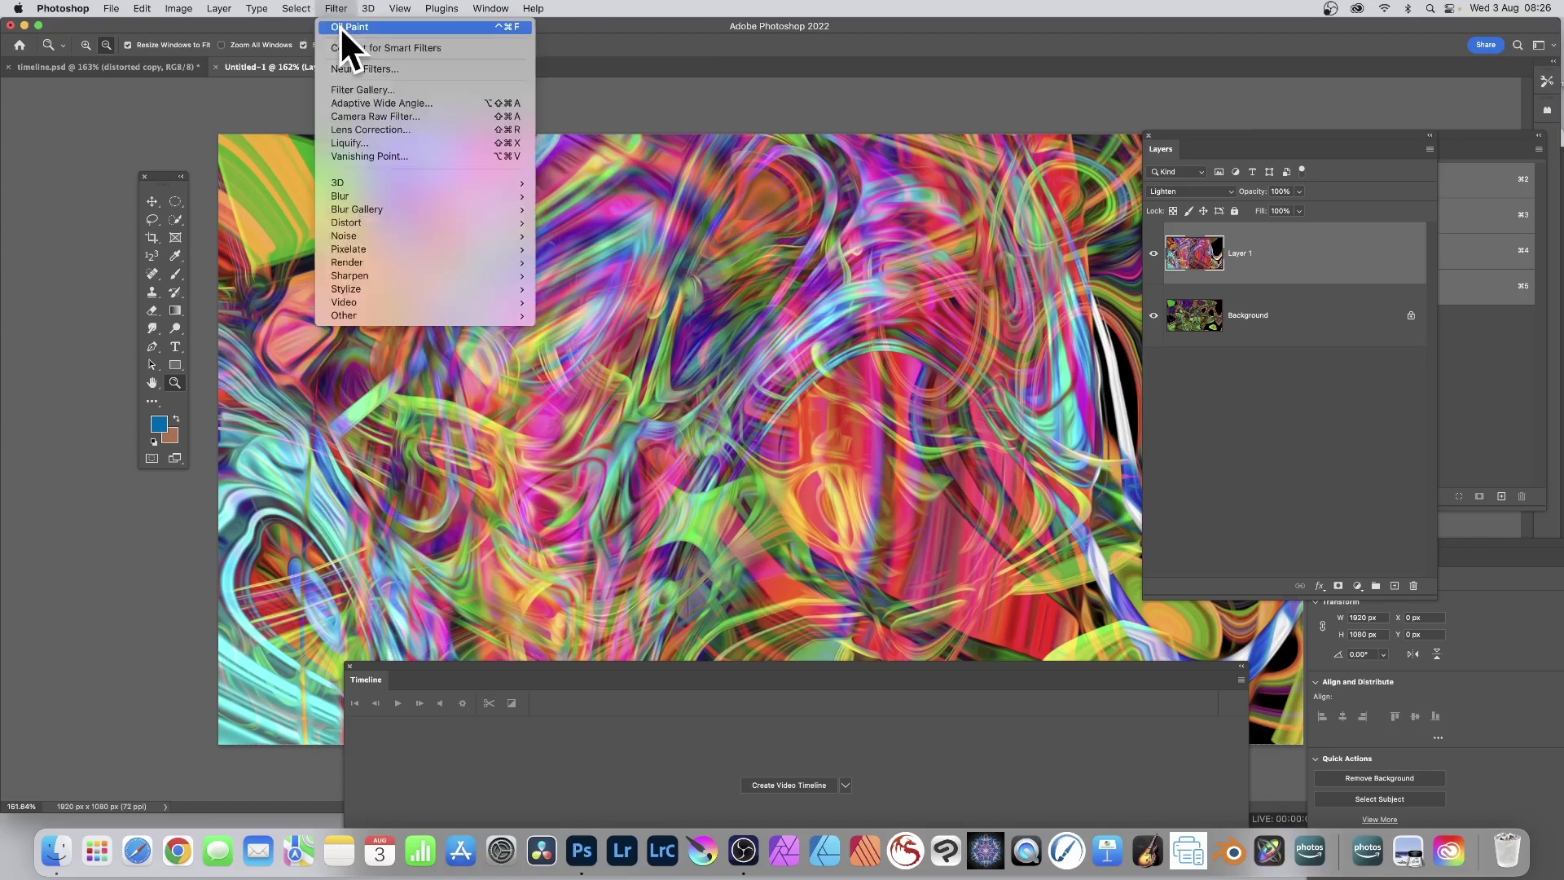
pyautogui.click(341, 26)
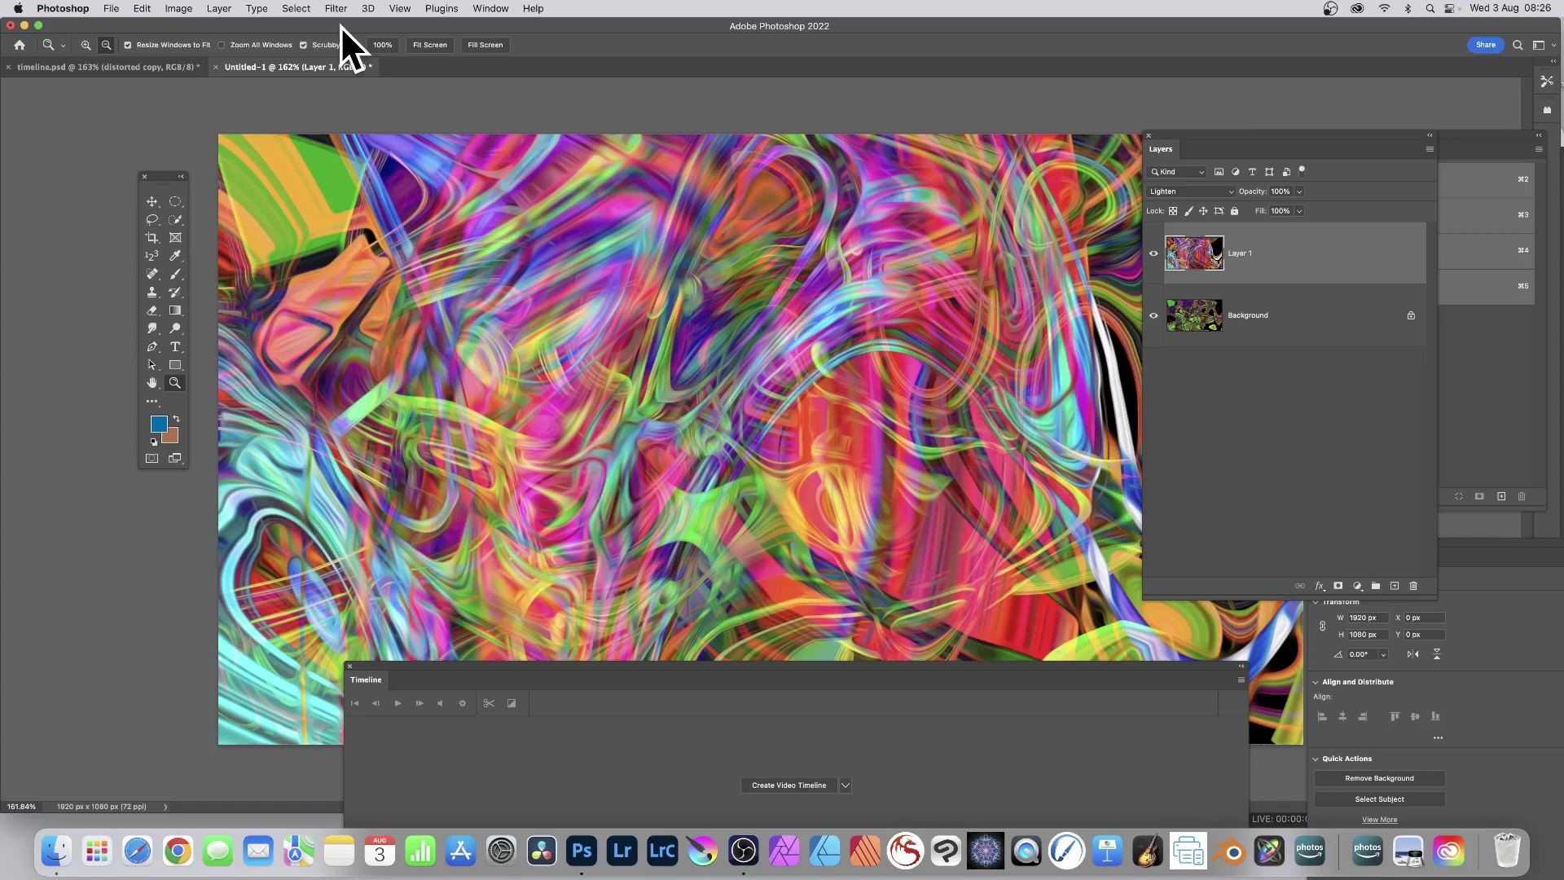
# Lower the Timeline panel to uncover more artwork, move timeline.psd to a frame at about 3 seconds, and return to Untitled-1.
pyautogui.moveTo(661, 662); pyautogui.dragTo(663, 716)
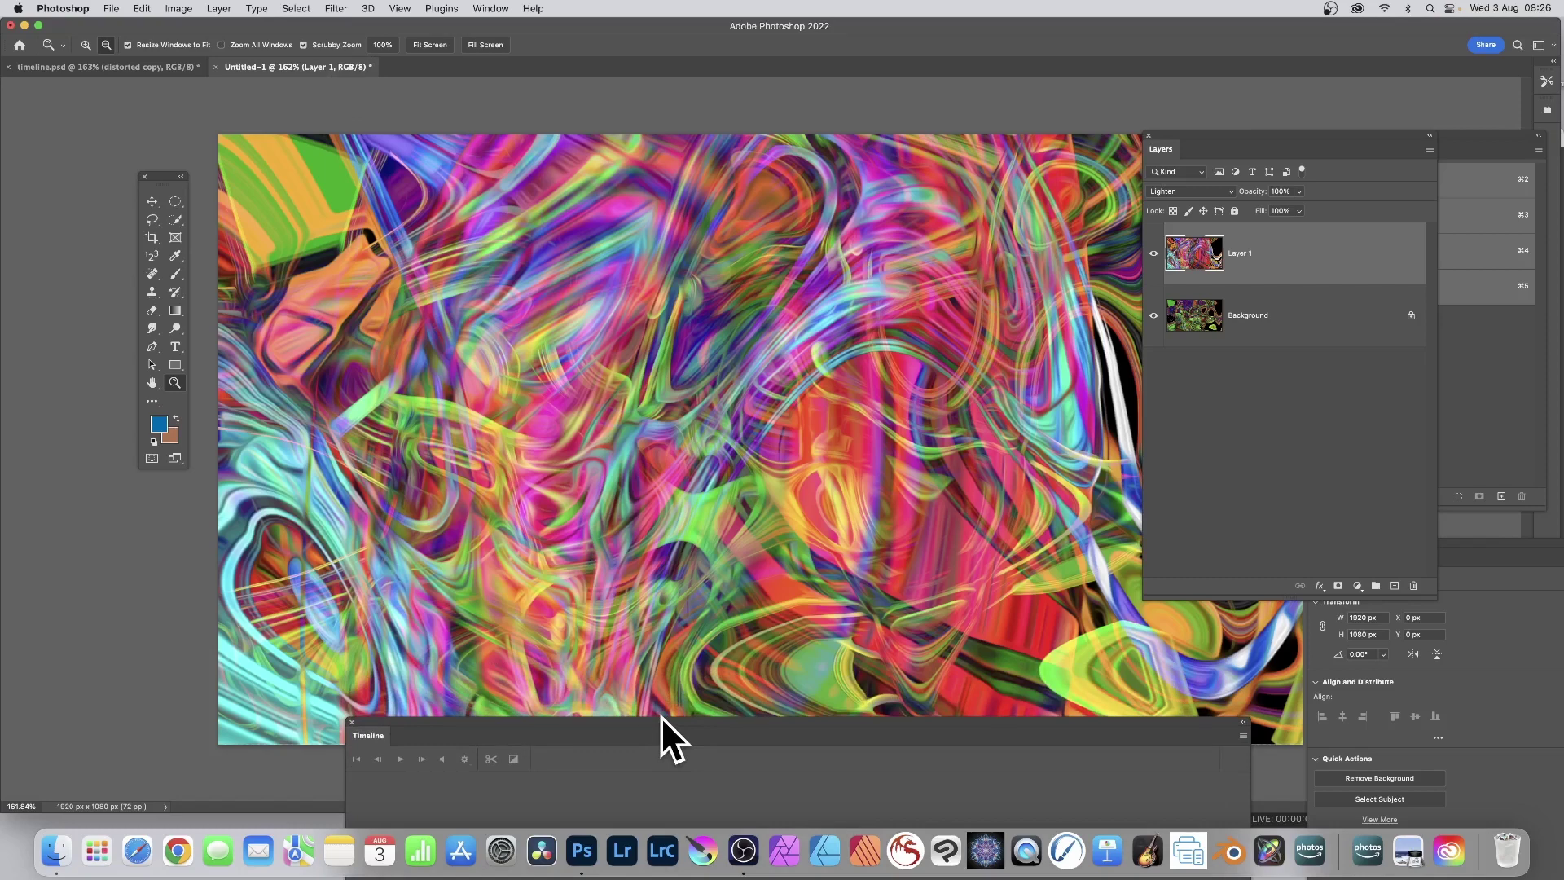
pyautogui.click(113, 67)
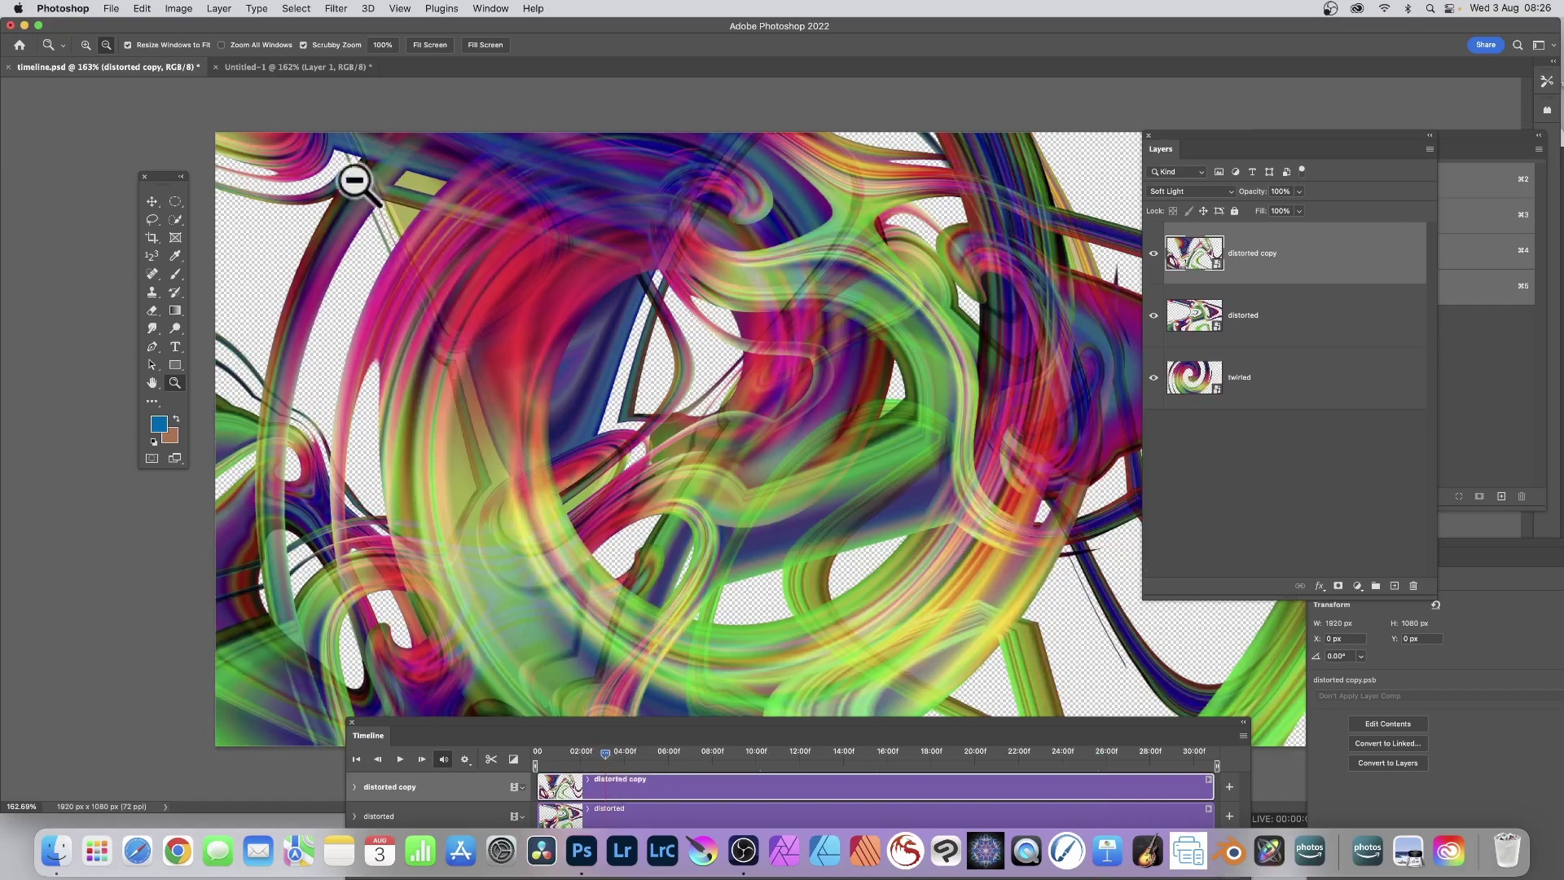
pyautogui.click(280, 70)
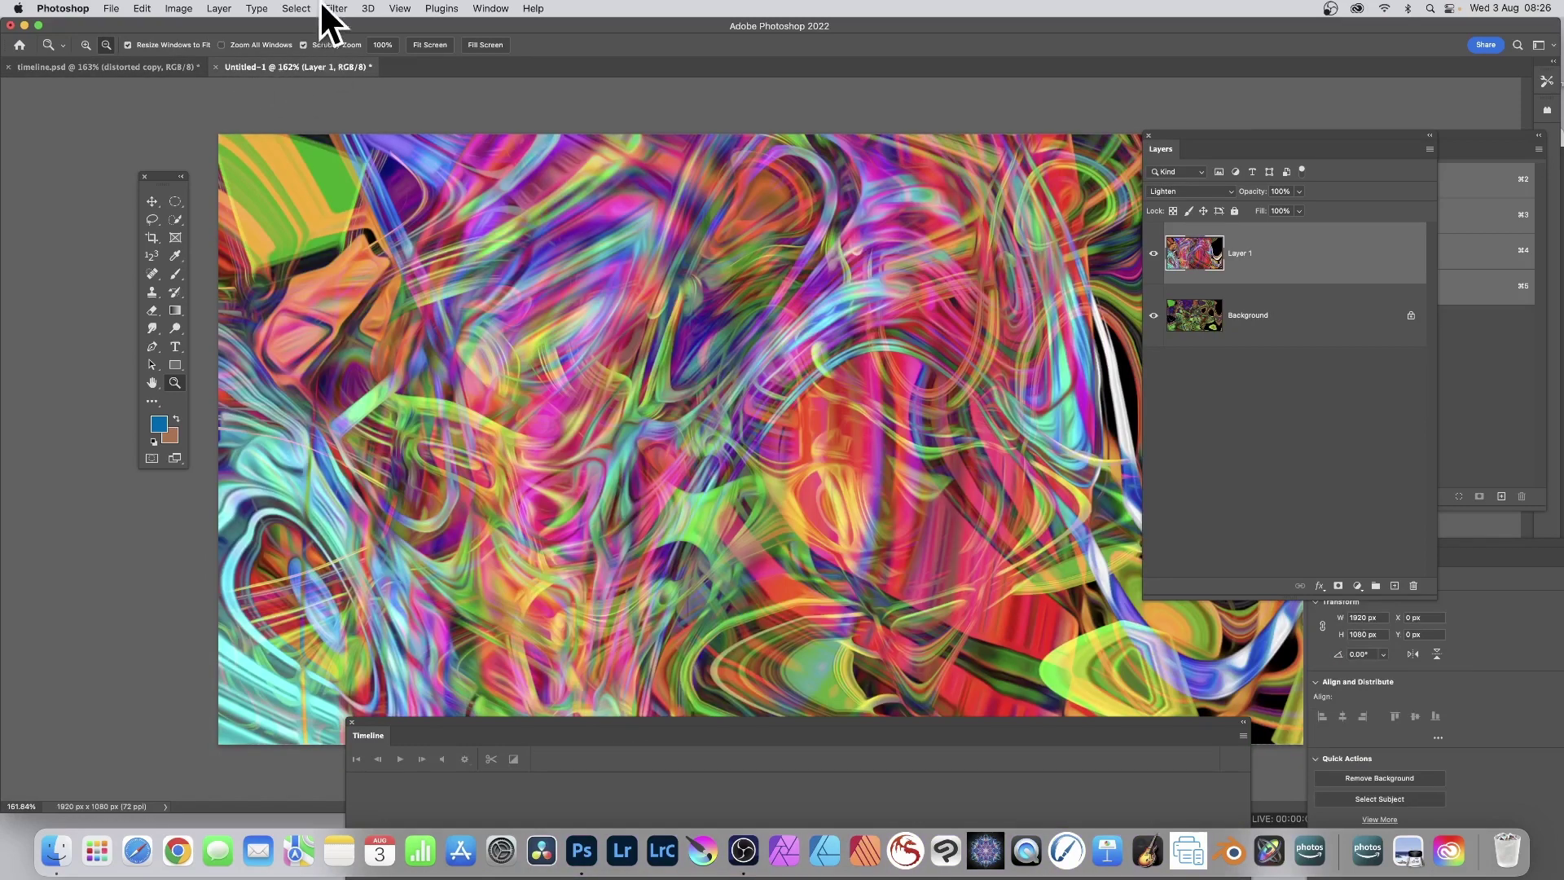
# Try to apply the twirled layer of timeline.psd to Layer 1 with Difference blending at 100% opacity.
pyautogui.click(179, 9)
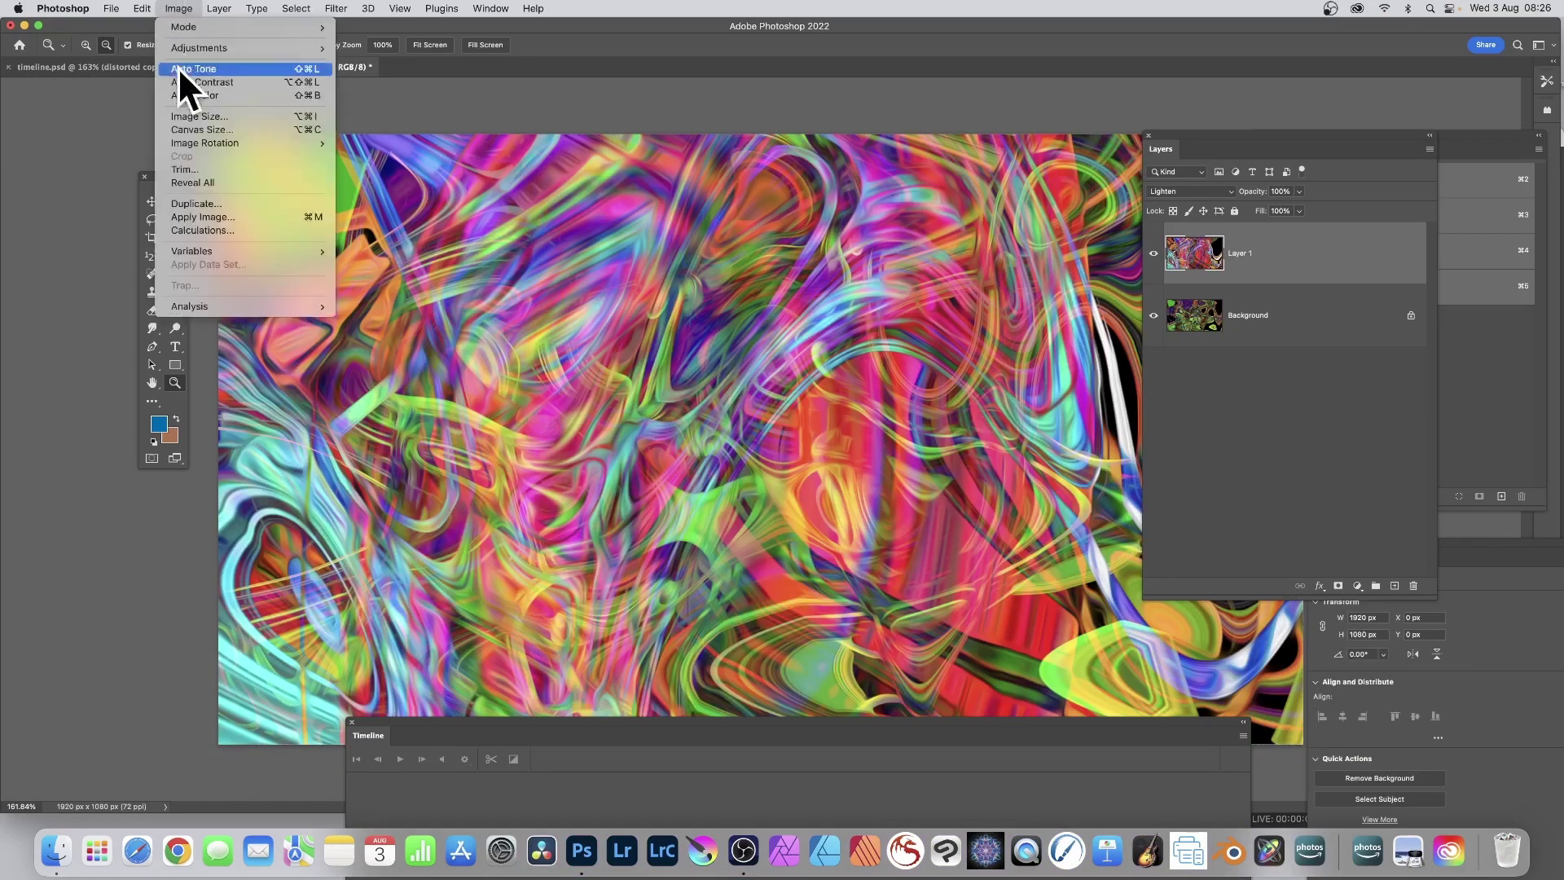
pyautogui.click(192, 216)
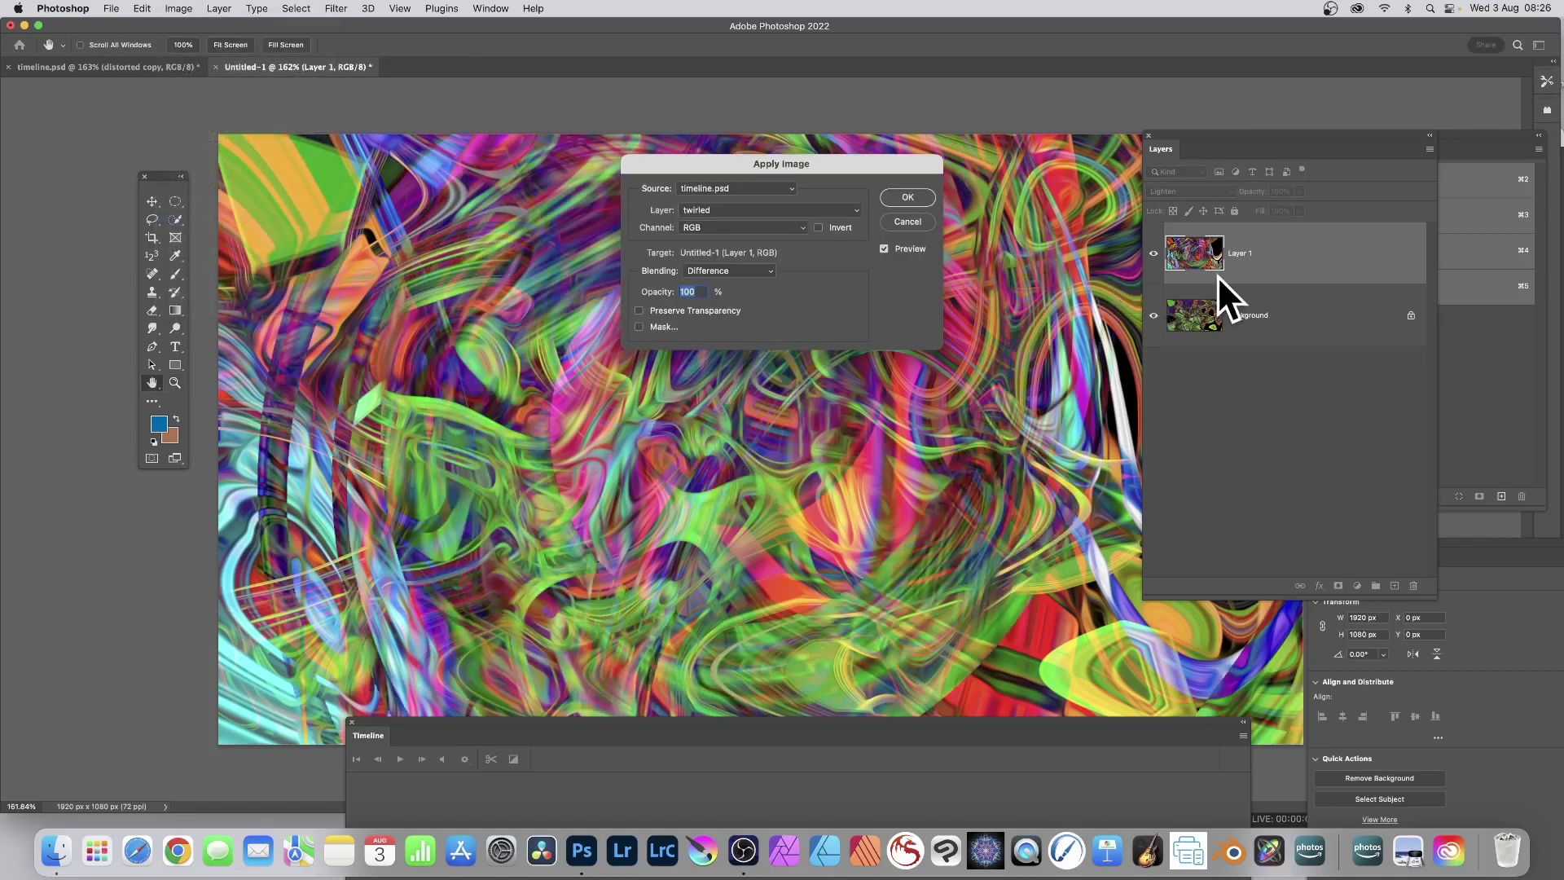
pyautogui.click(905, 200)
pyautogui.press('z')
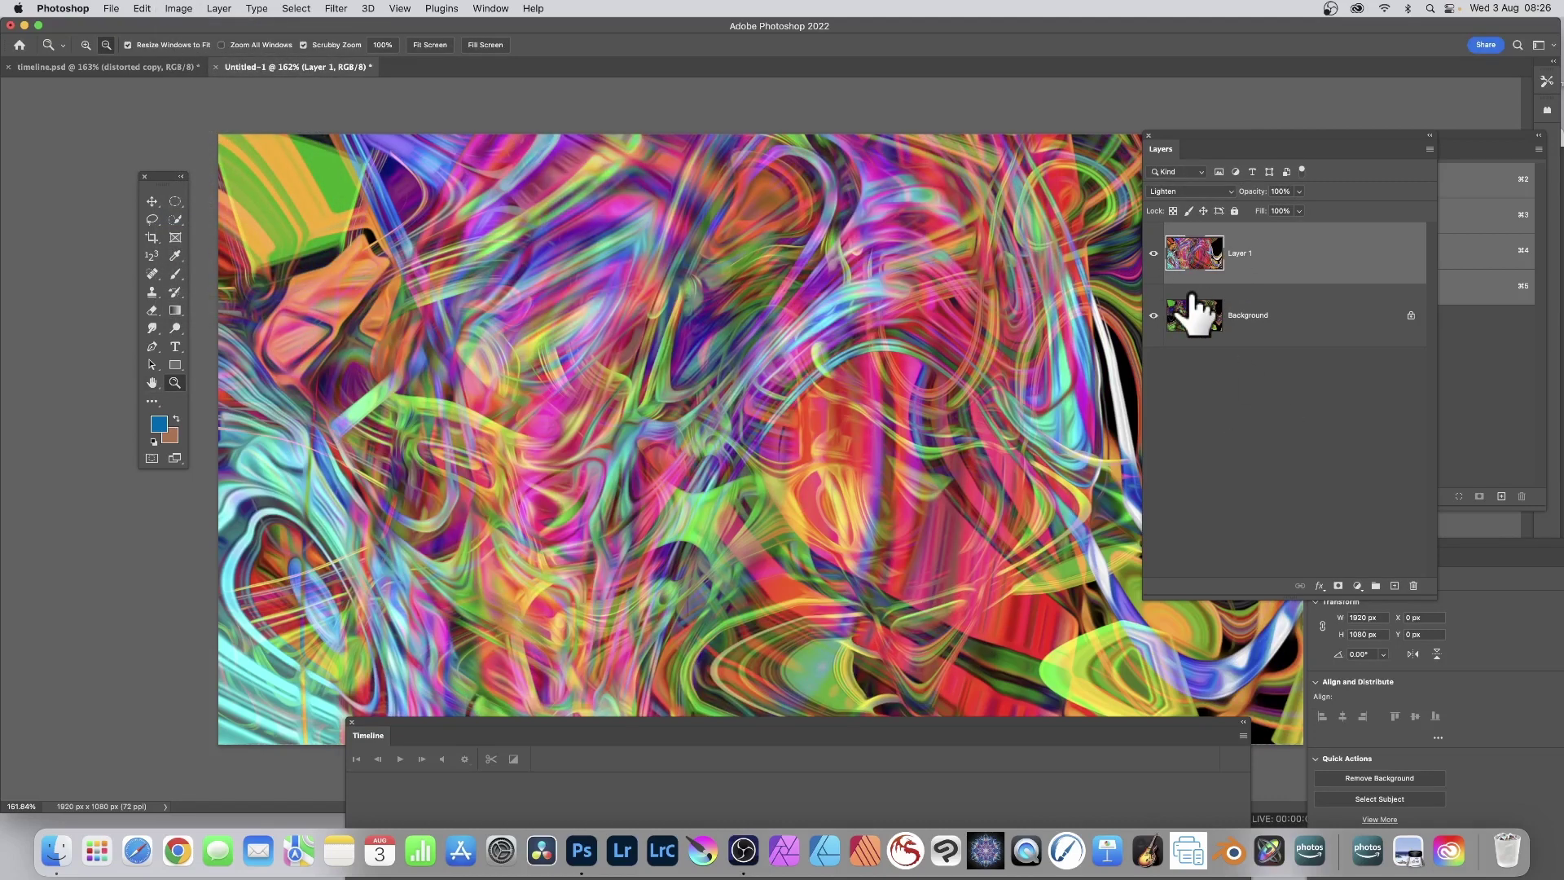
# Flatten Untitled-1 into a single Background layer and start Apply Image on it.
pyautogui.click(219, 9)
pyautogui.click(244, 552)
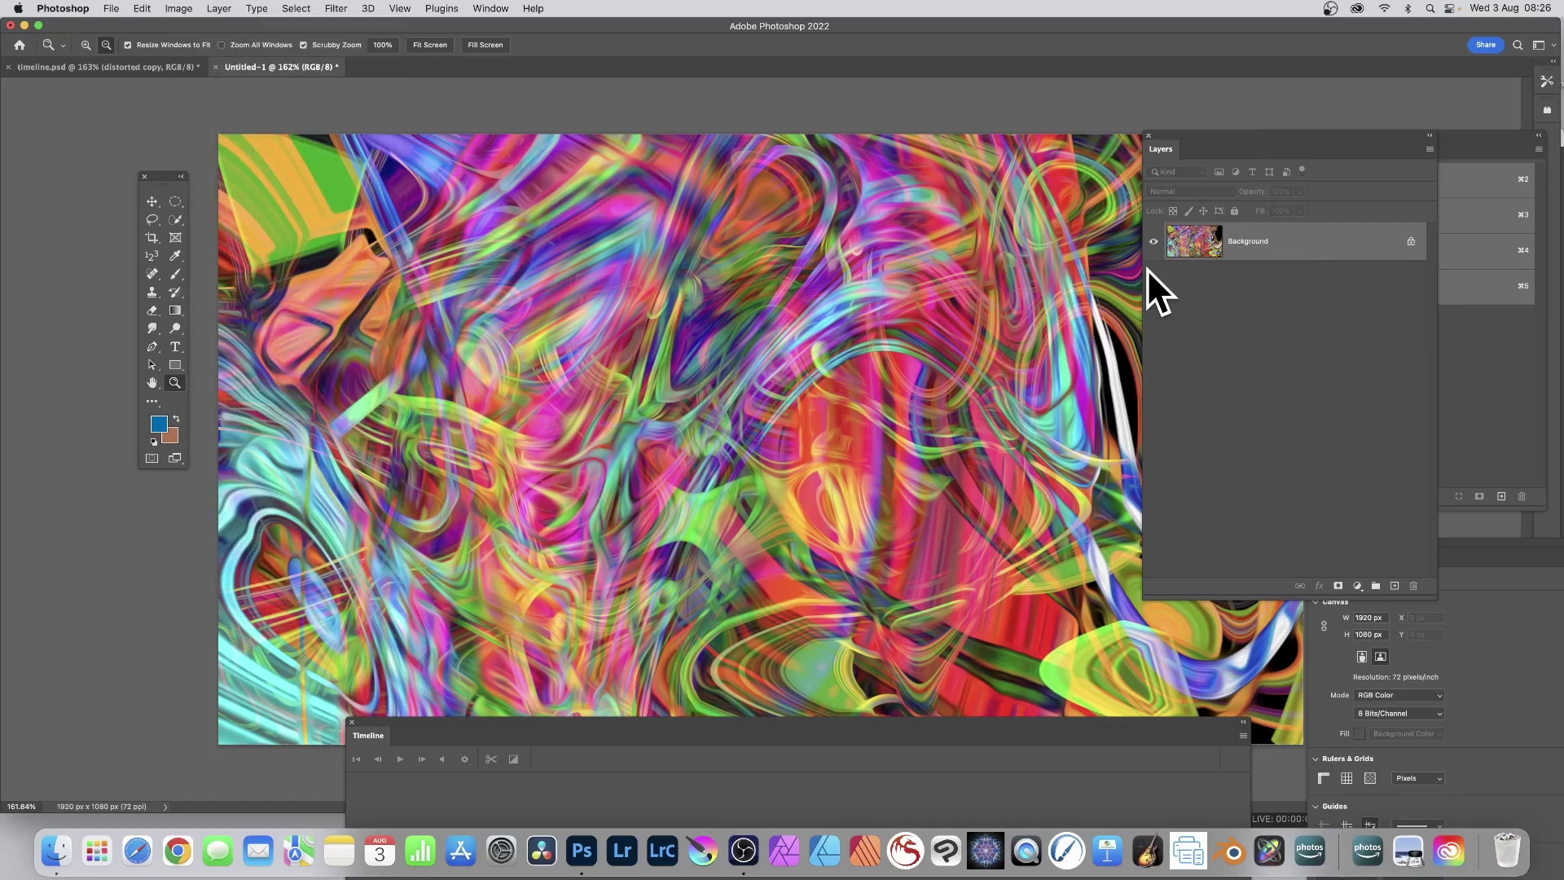
pyautogui.click(178, 8)
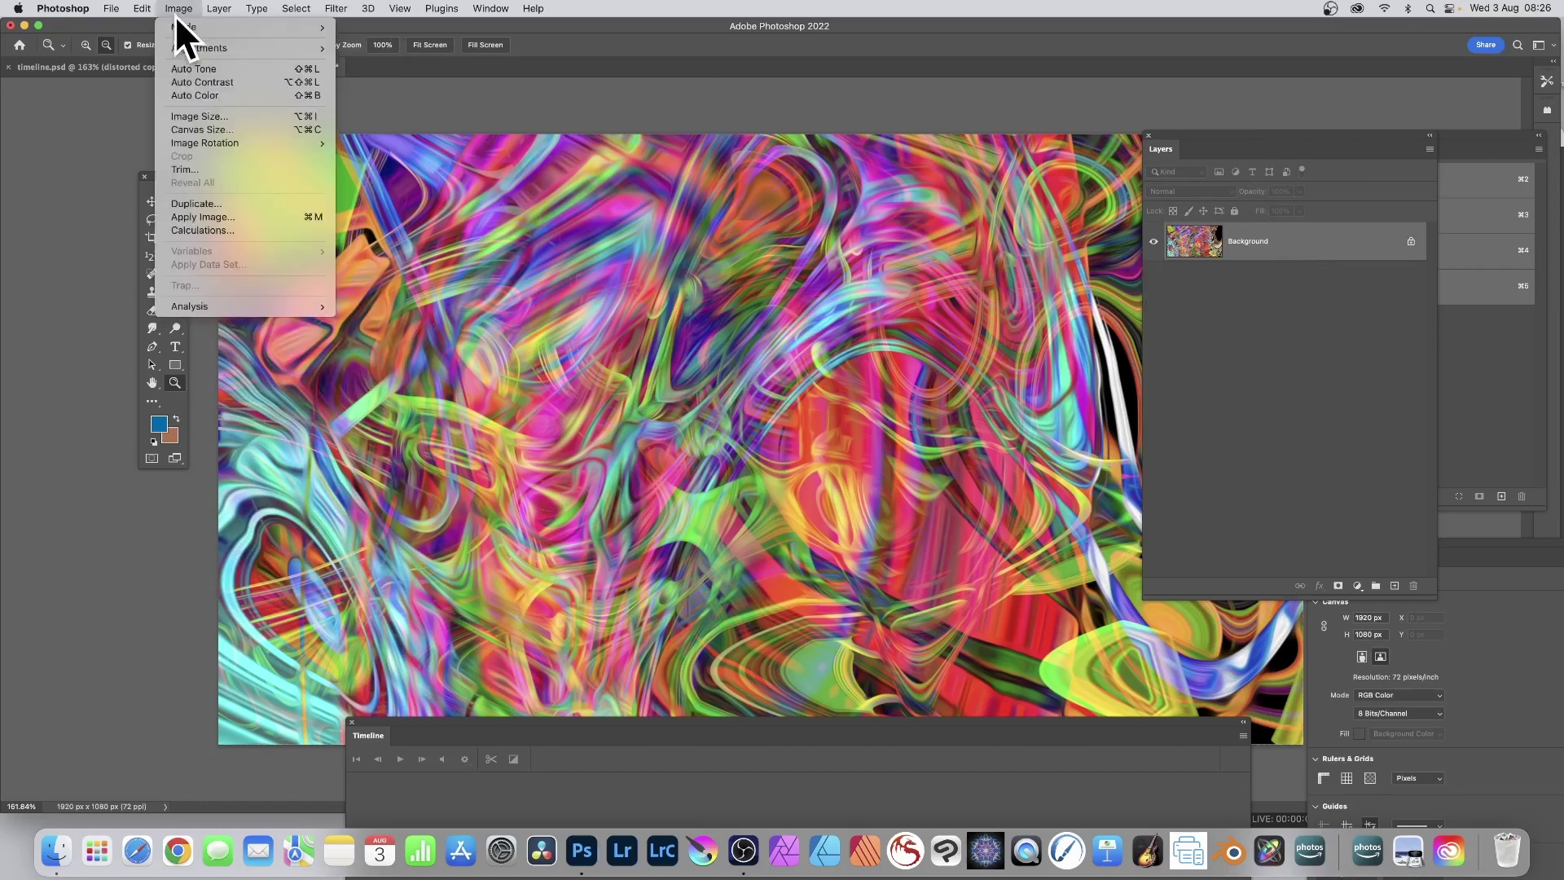
pyautogui.click(192, 218)
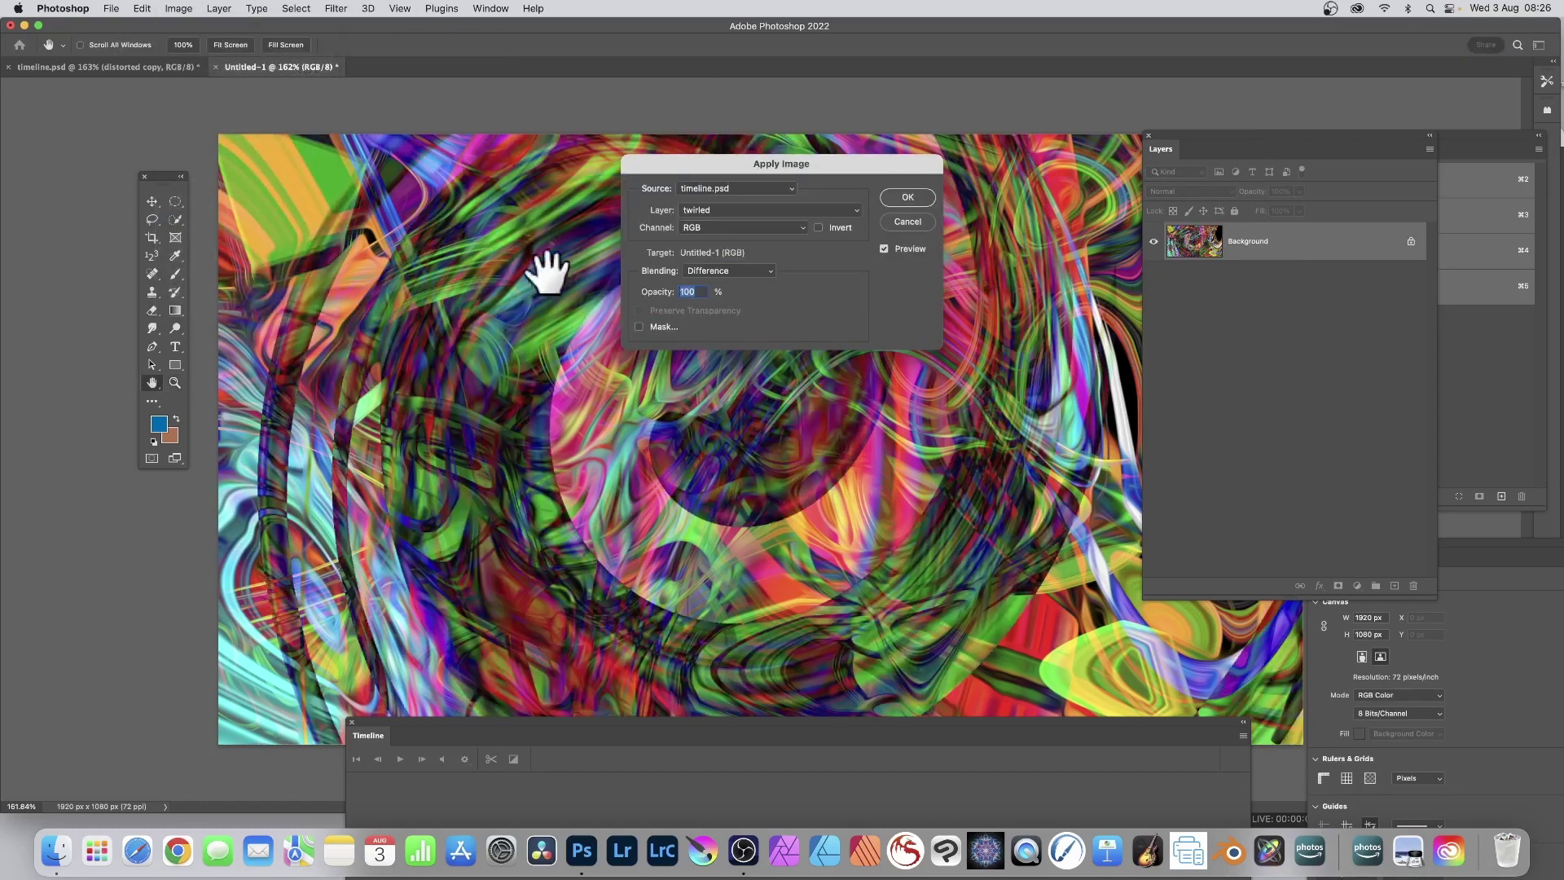
# Set the Apply Image source to the Merged layer of timeline.psd with Lighten blending at 100% opacity.
pyautogui.click(722, 210)
pyautogui.click(726, 198)
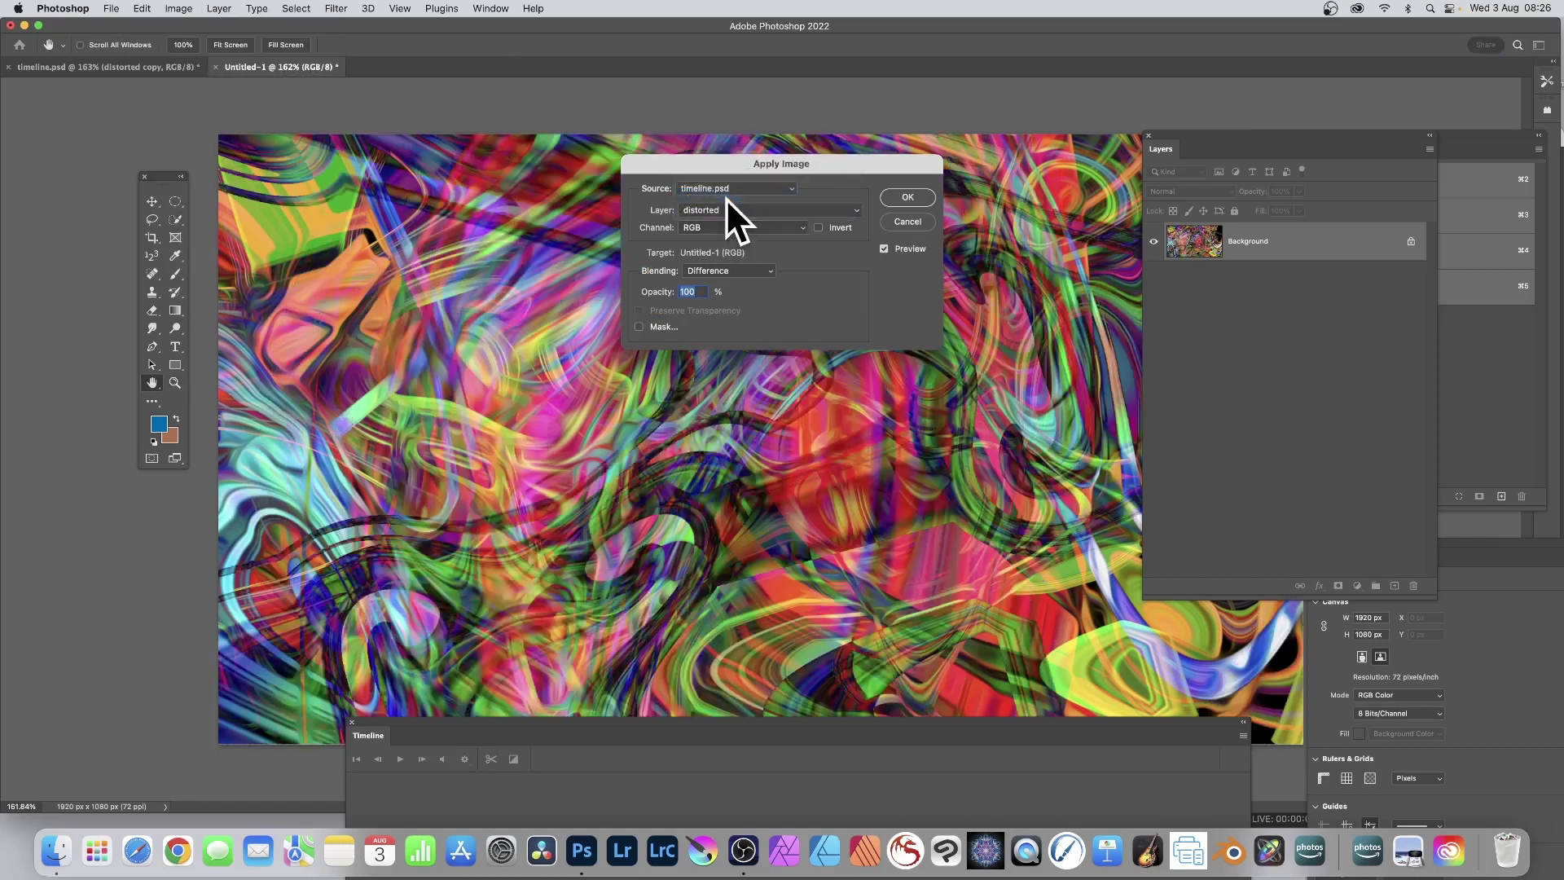
pyautogui.click(738, 210)
pyautogui.click(739, 196)
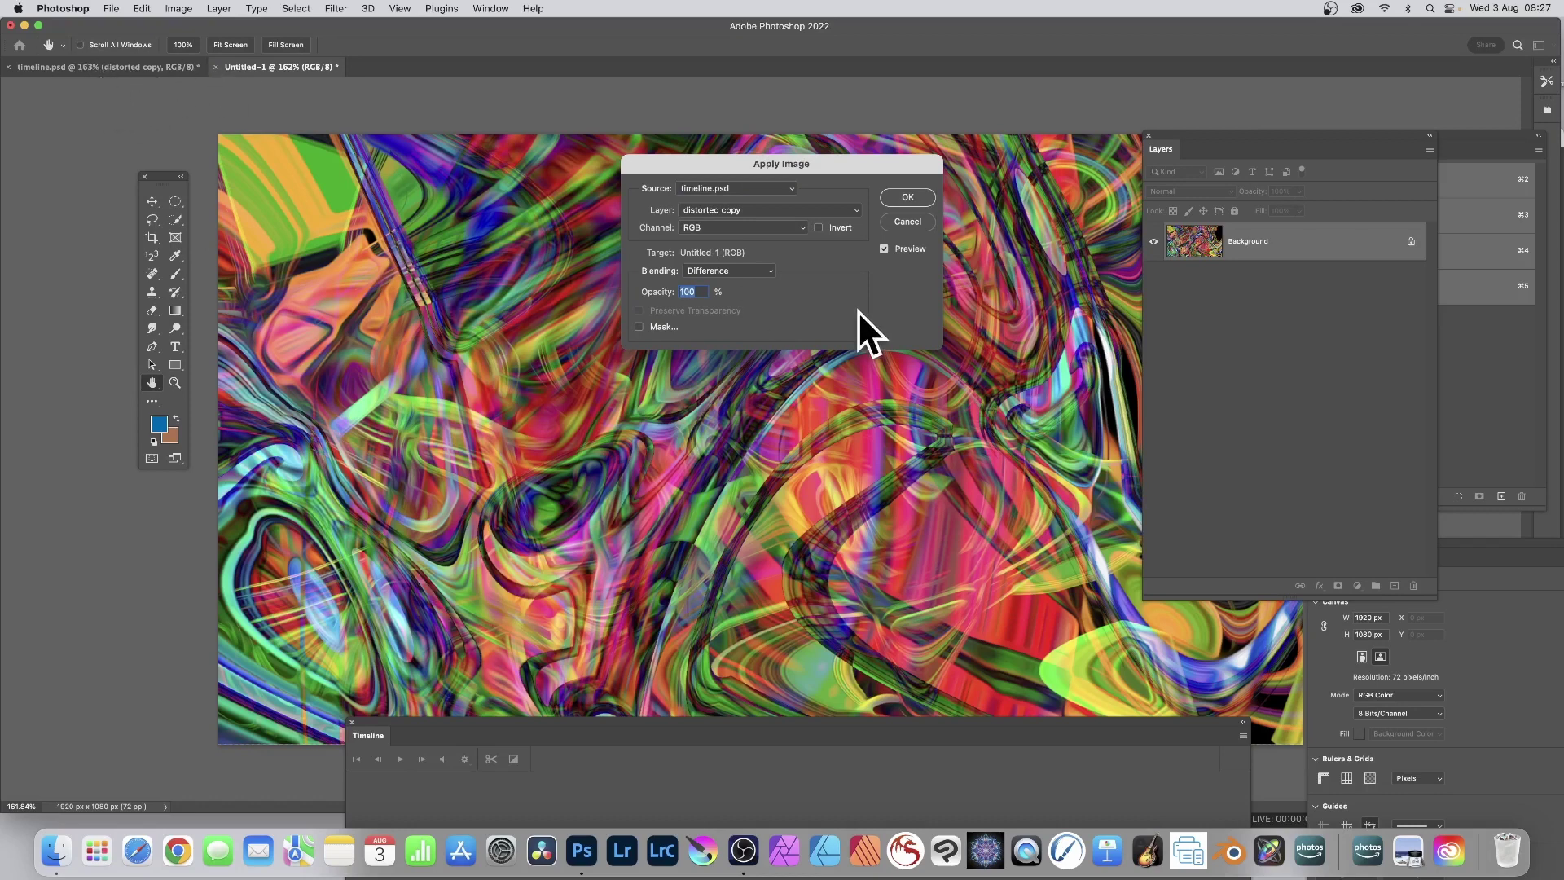
pyautogui.click(749, 211)
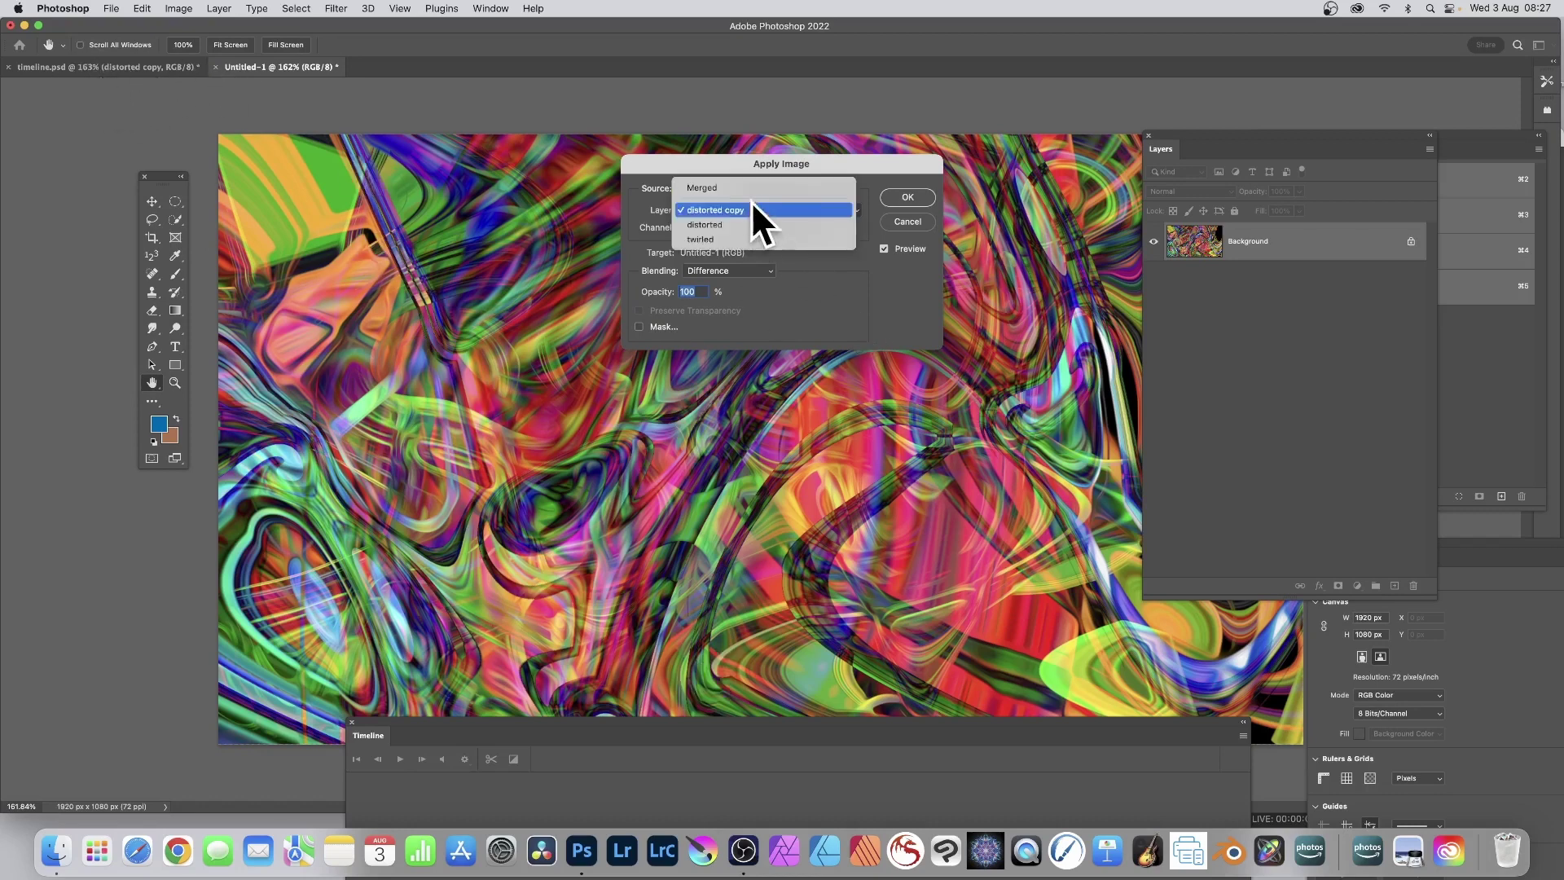
pyautogui.click(750, 189)
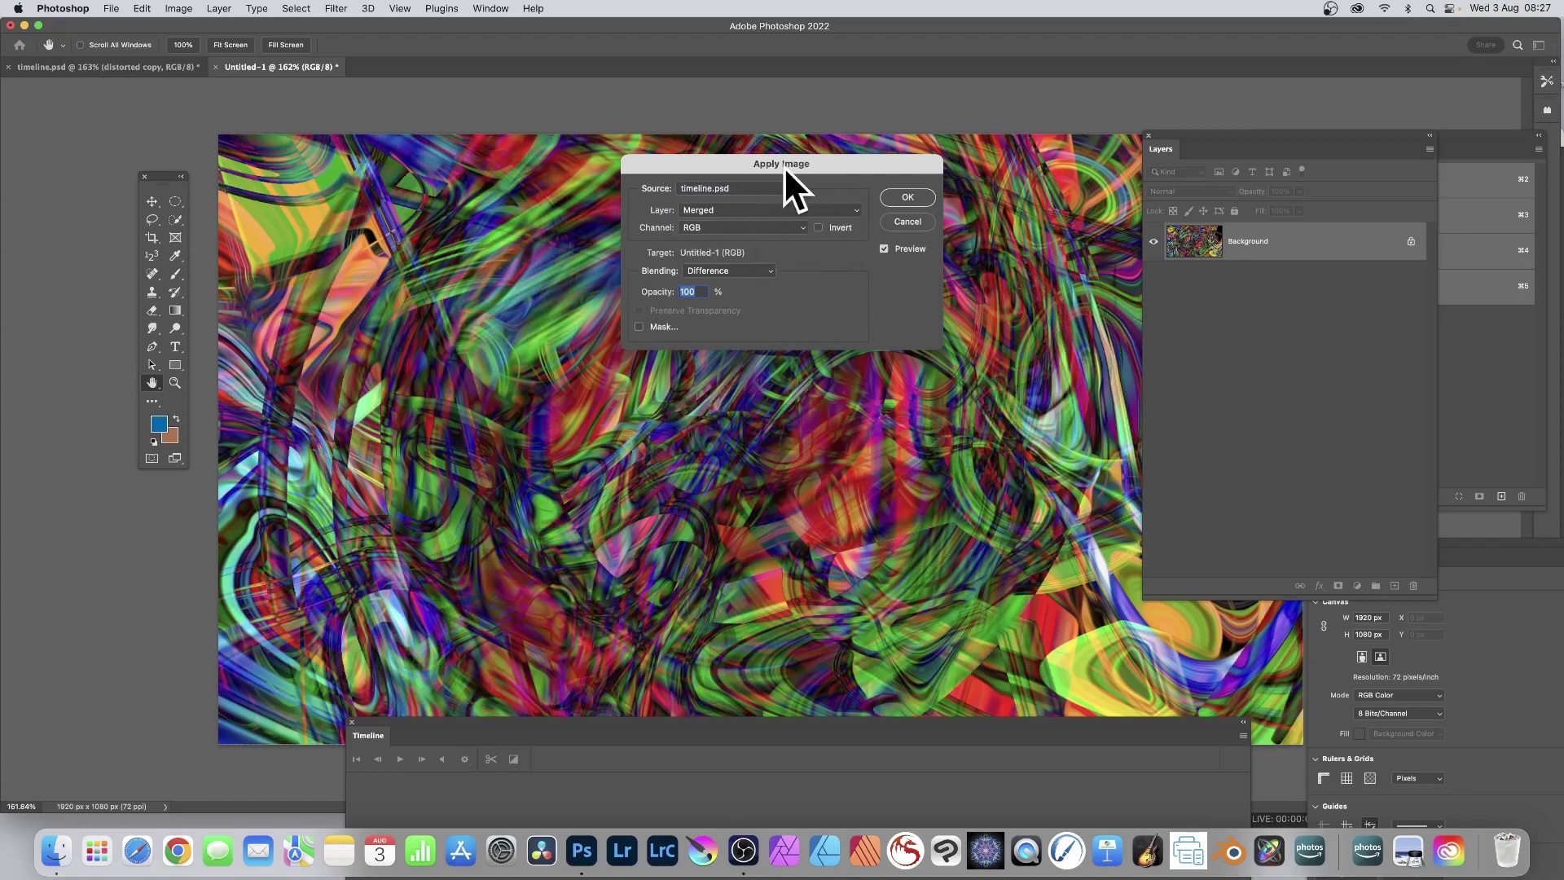
pyautogui.click(737, 269)
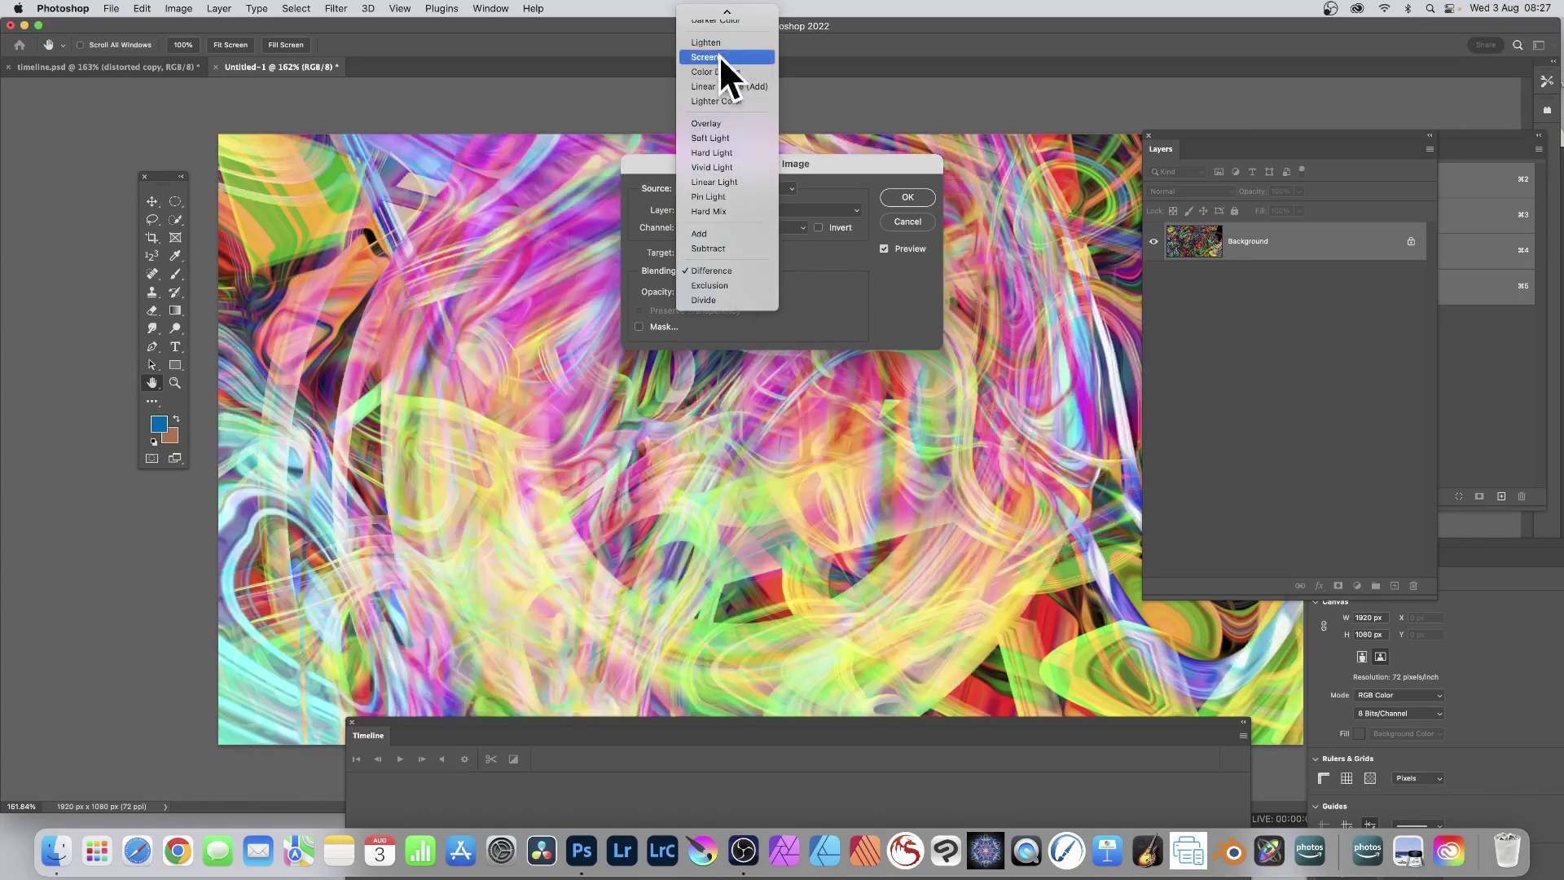
pyautogui.click(721, 44)
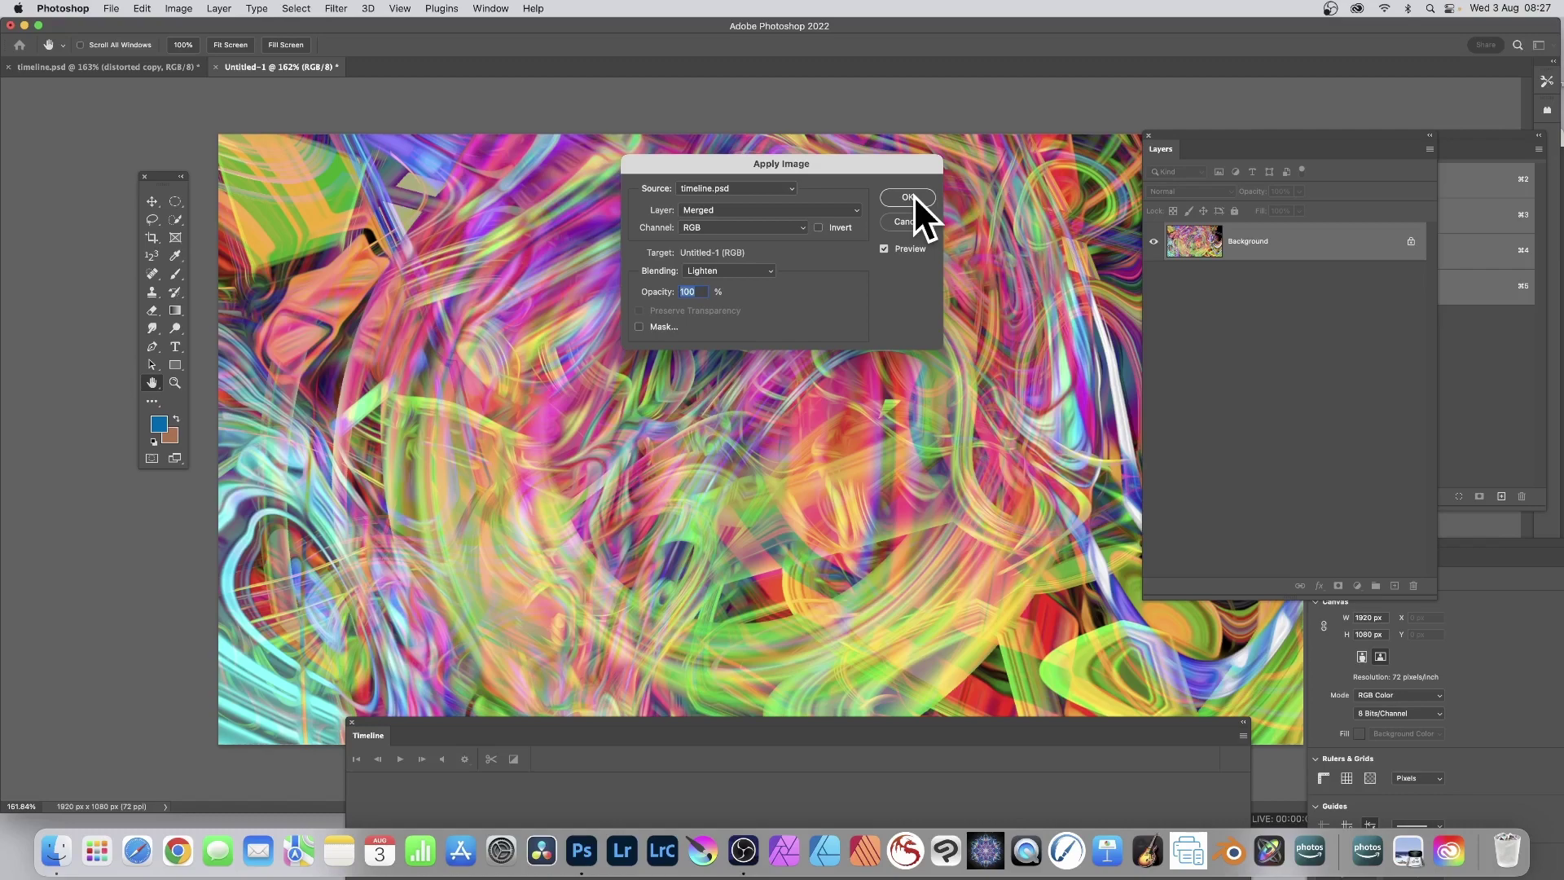
# Try Add blending with a changed offset for the applied image and restore Lighten.
pyautogui.click(726, 270)
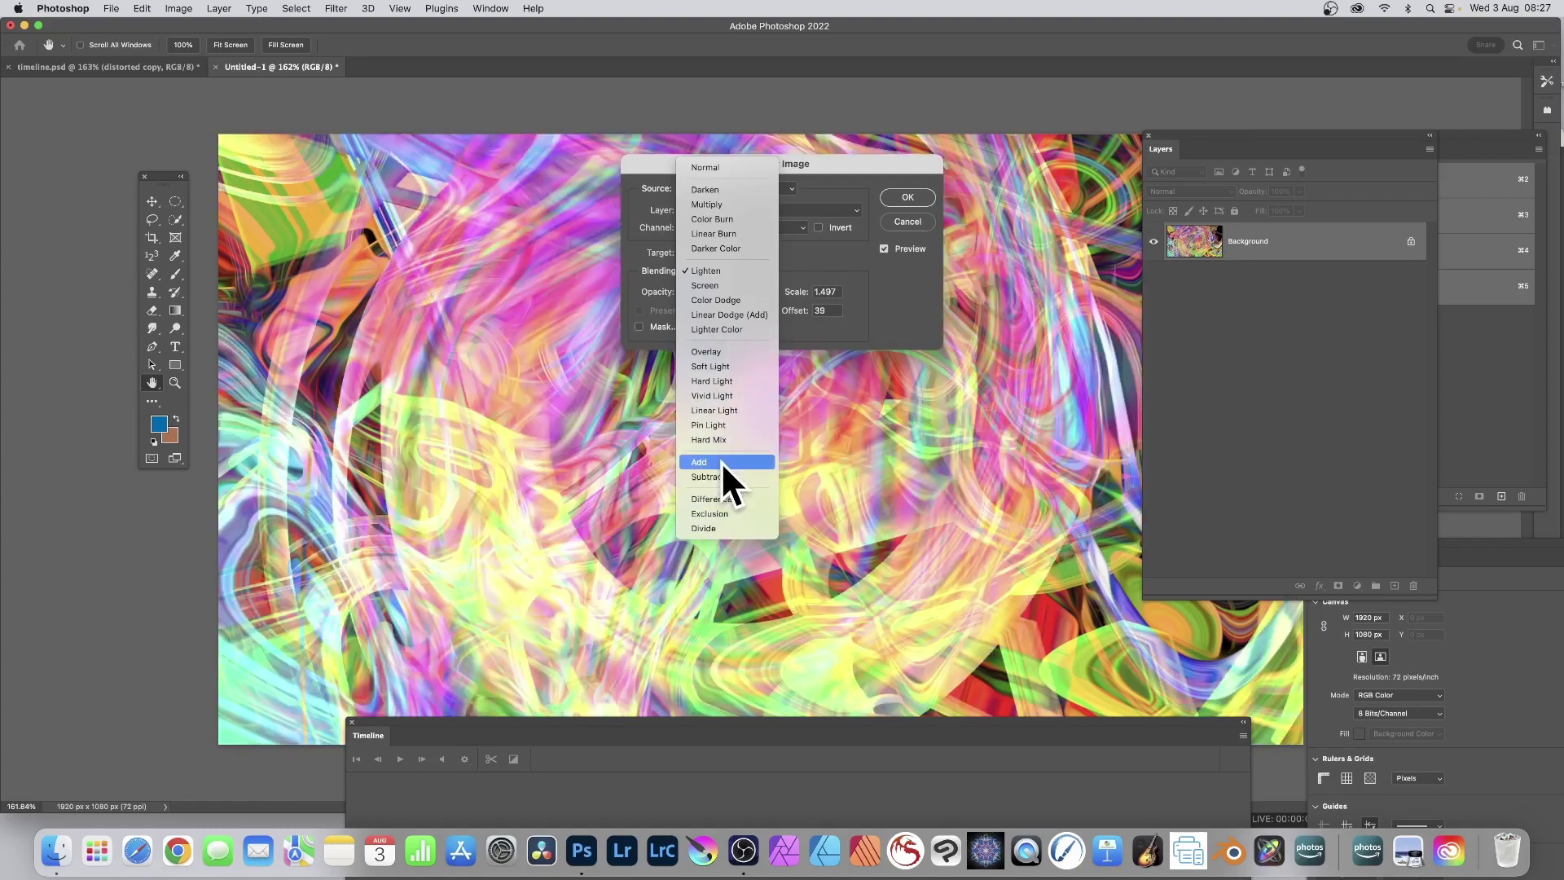
pyautogui.click(723, 461)
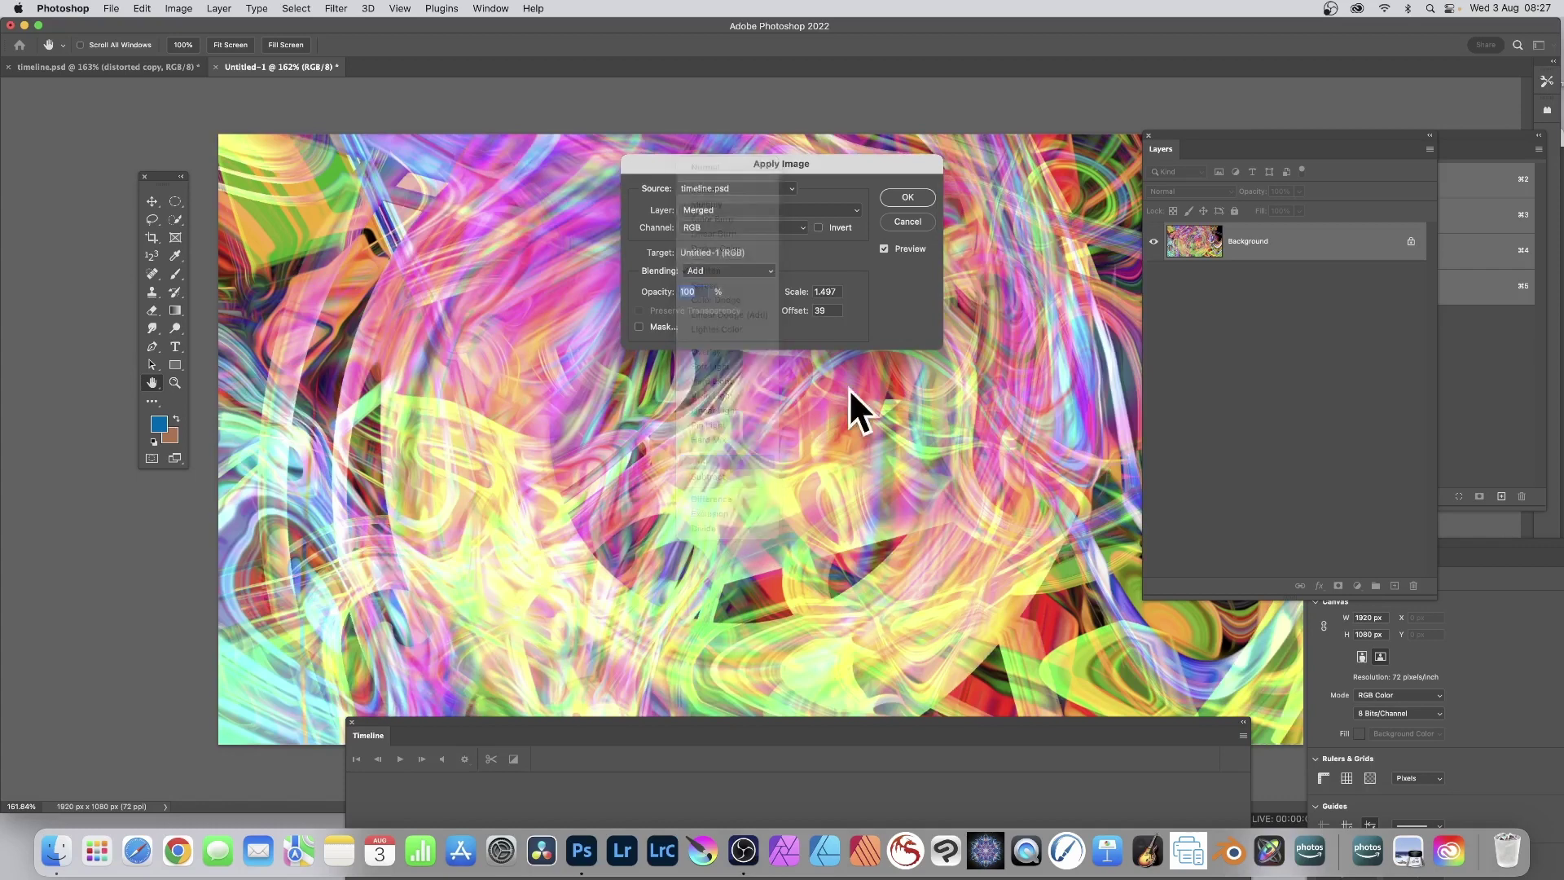
pyautogui.moveTo(807, 314)
pyautogui.mouseDown()
pyautogui.moveTo(737, 302)
pyautogui.moveTo(816, 311)
pyautogui.moveTo(808, 324)
pyautogui.moveTo(815, 311)
pyautogui.mouseUp()
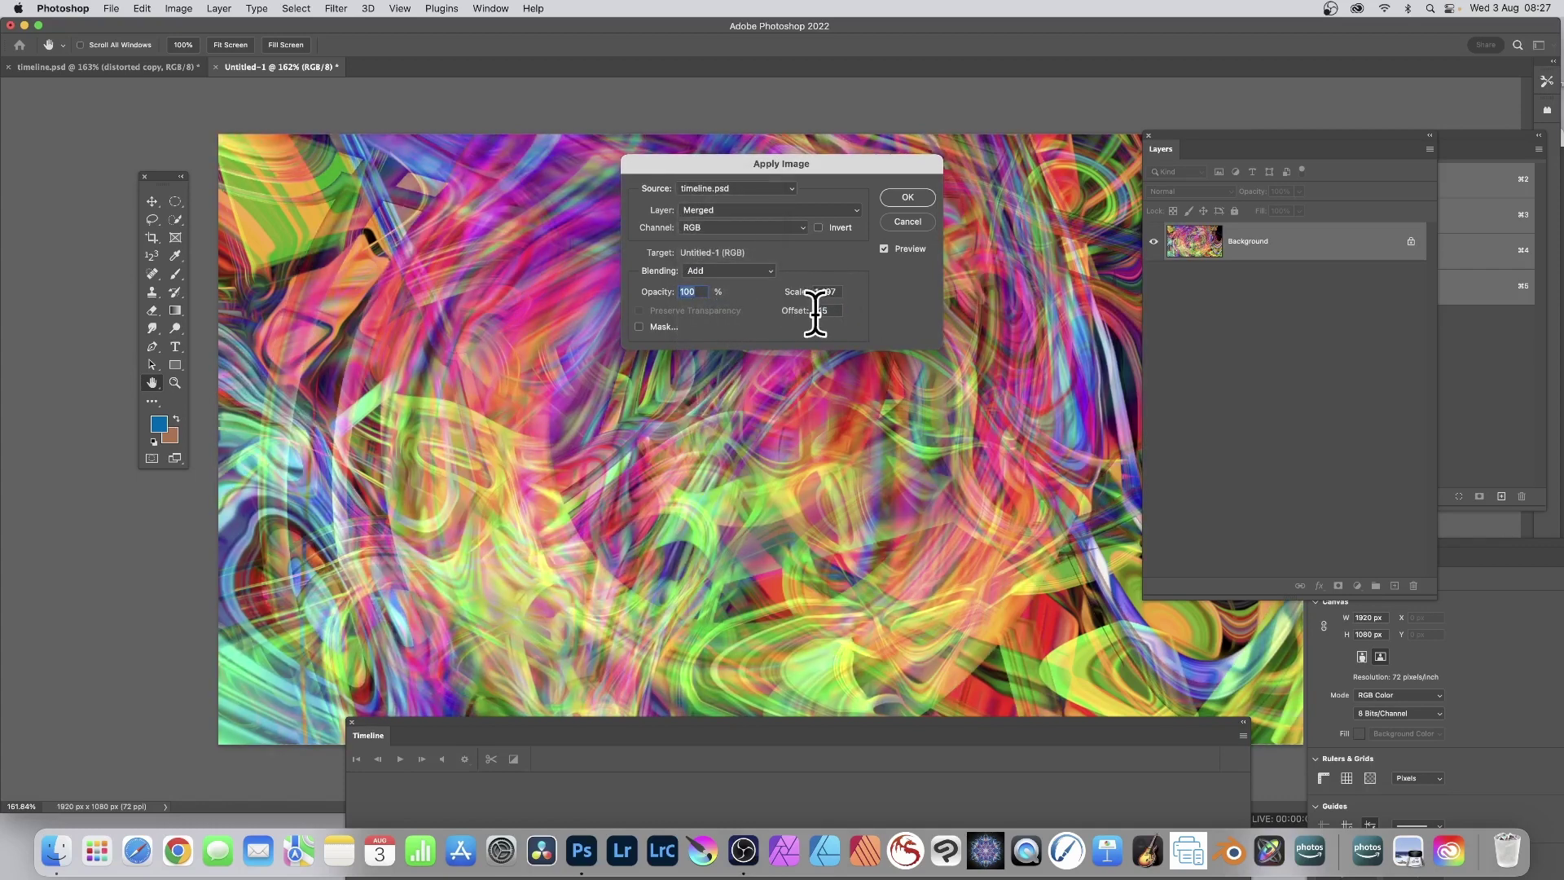
pyautogui.click(715, 270)
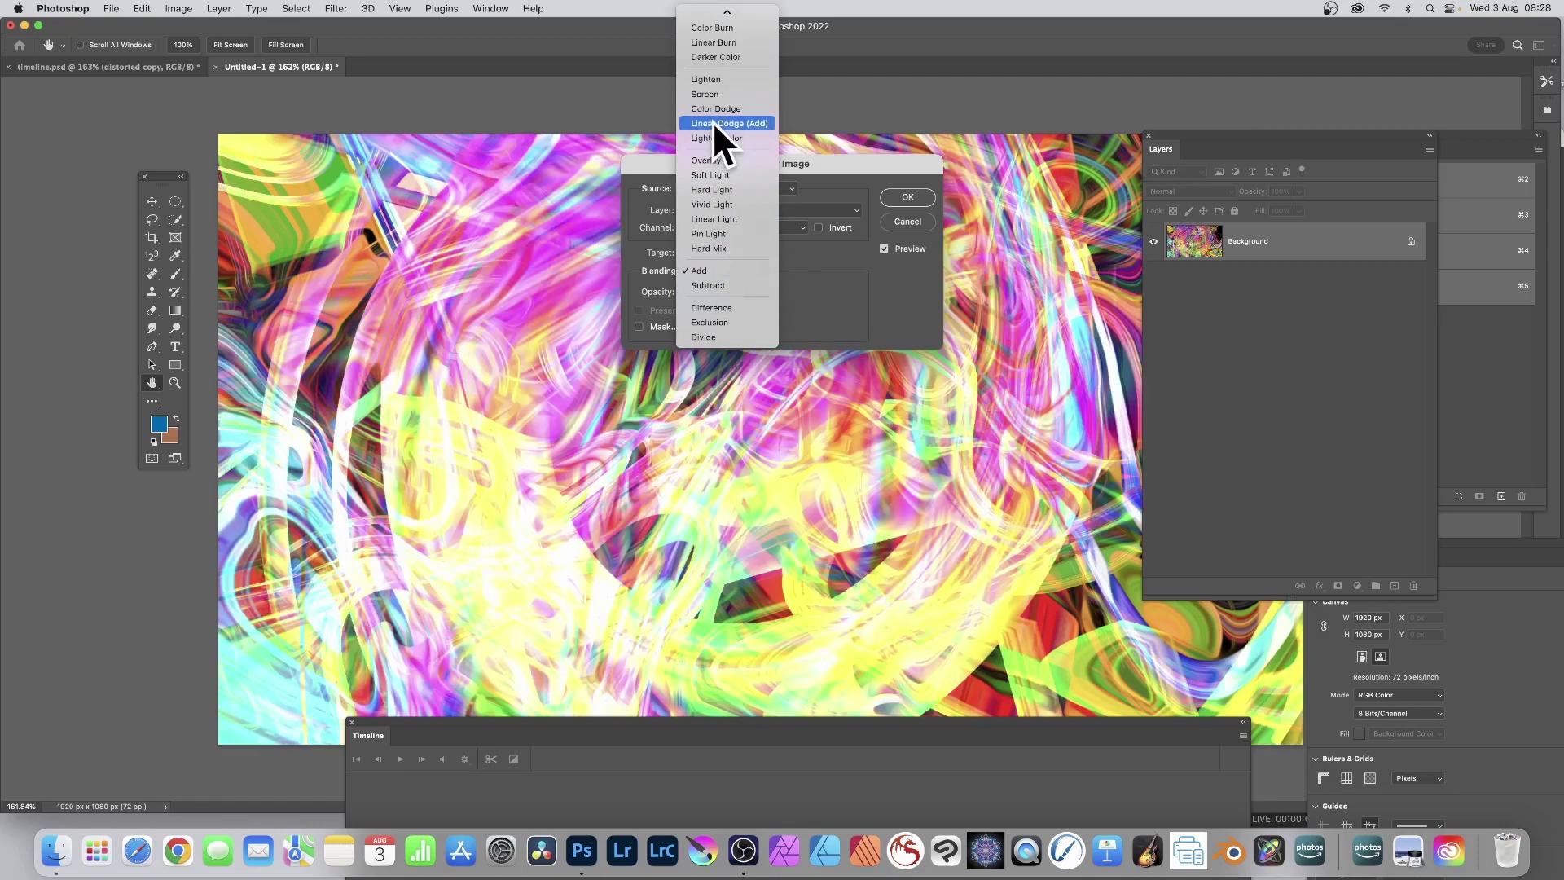
pyautogui.click(703, 78)
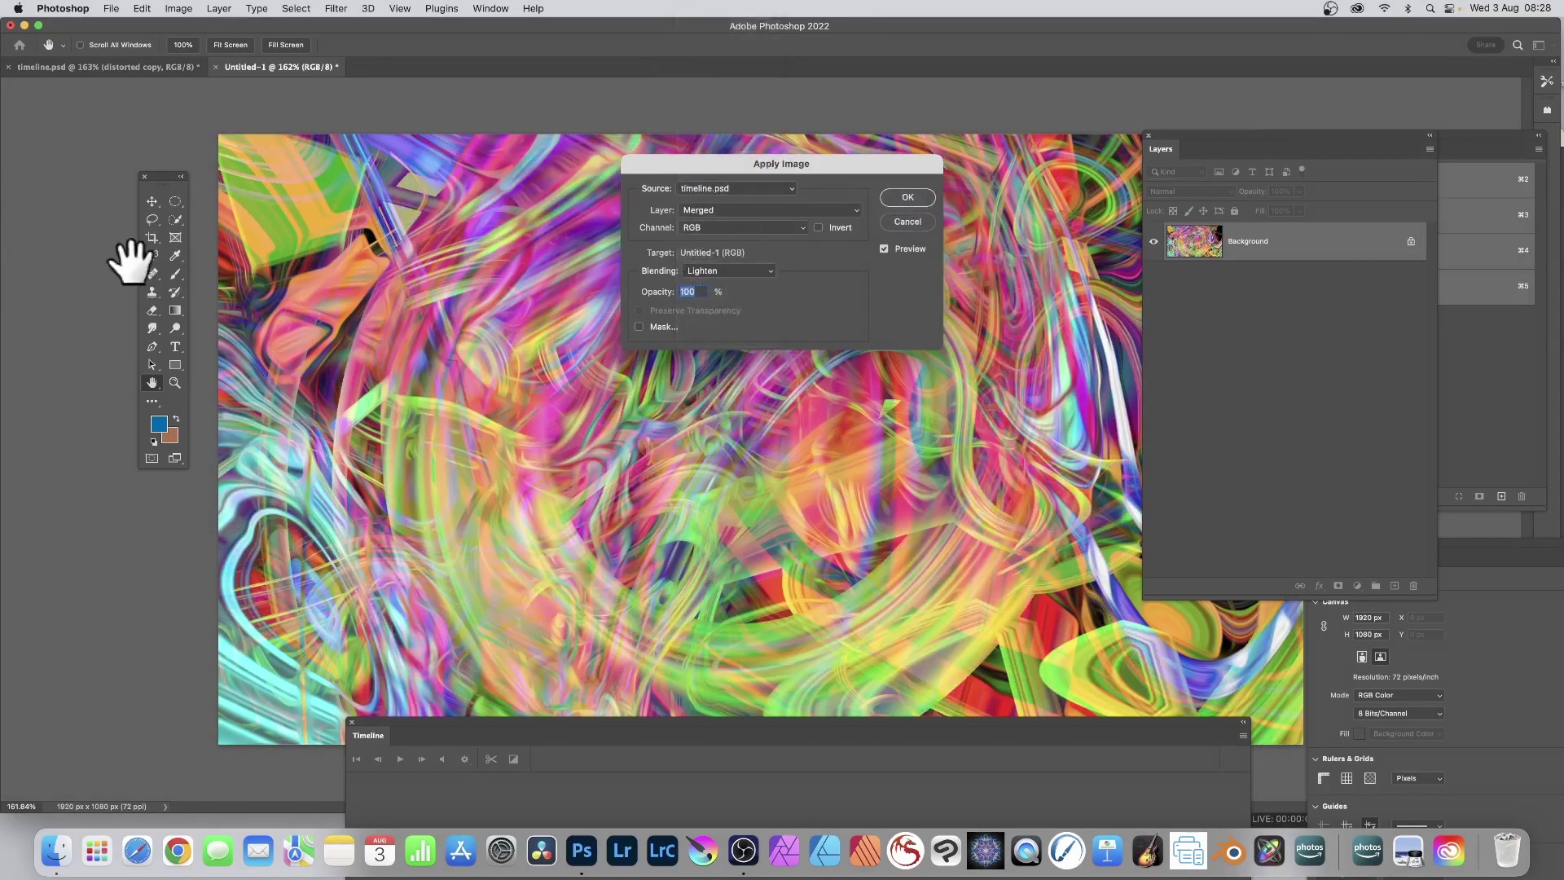
# Try the Red, Green and Blue channels of the merged timeline.psd as the blend source.
pyautogui.click(736, 230)
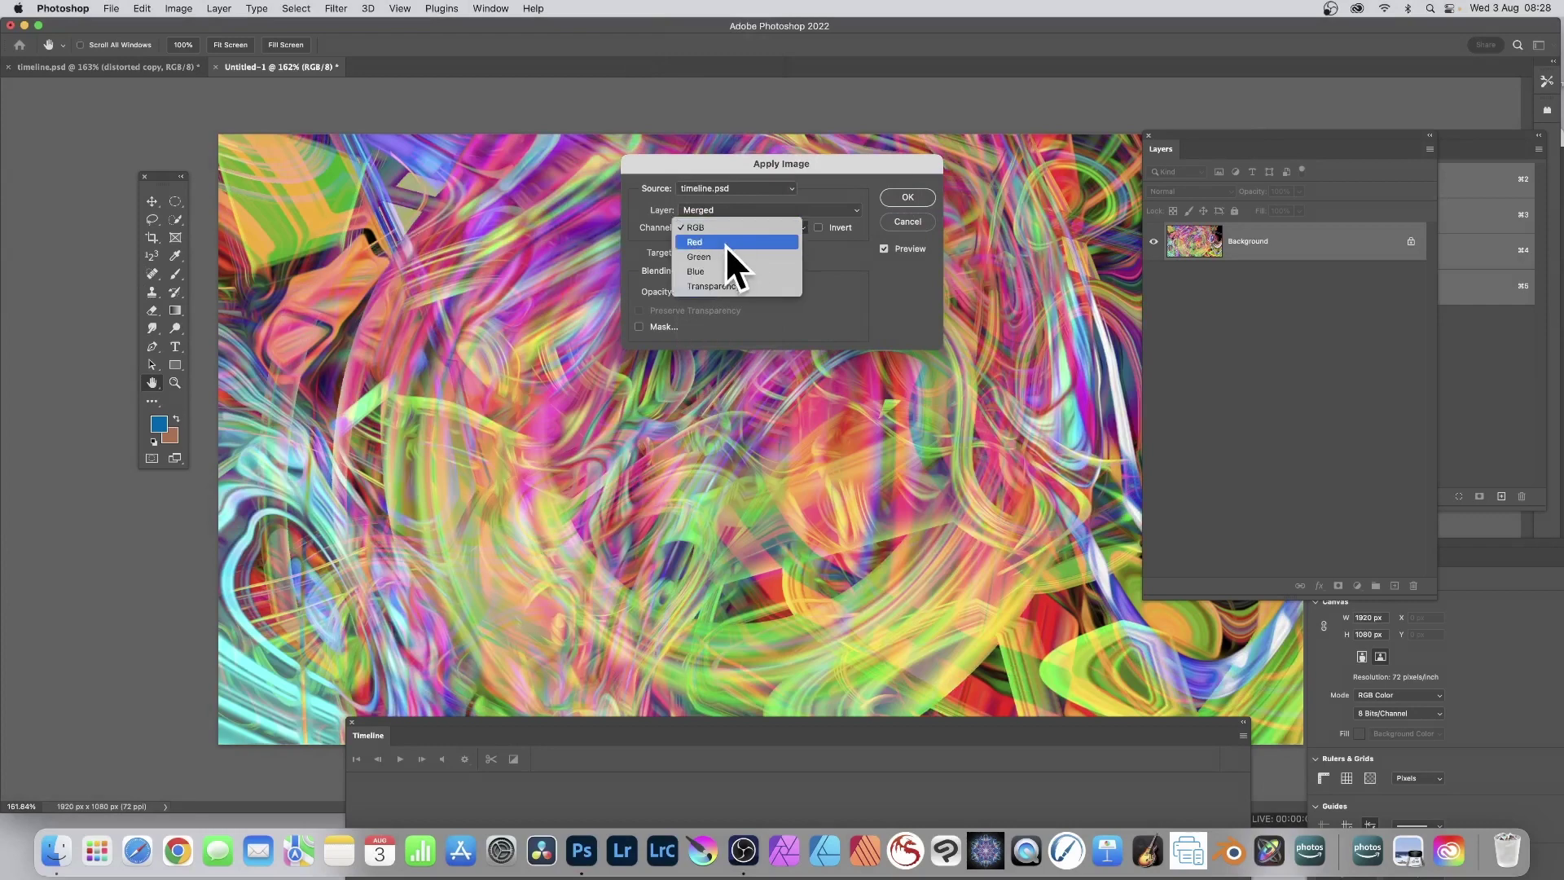
pyautogui.click(726, 244)
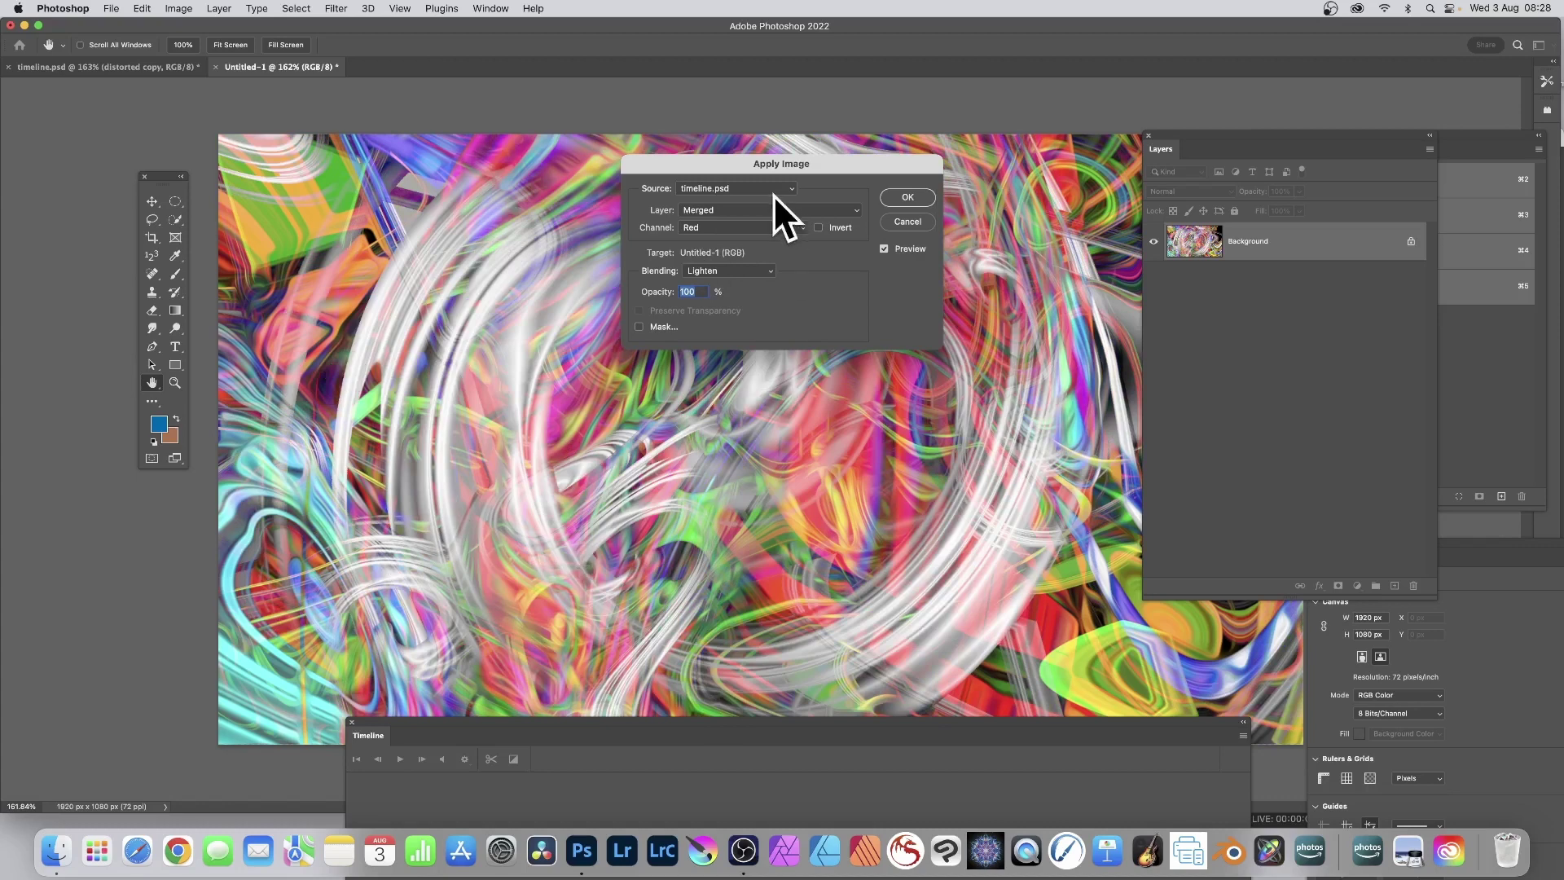
pyautogui.click(737, 229)
pyautogui.click(732, 240)
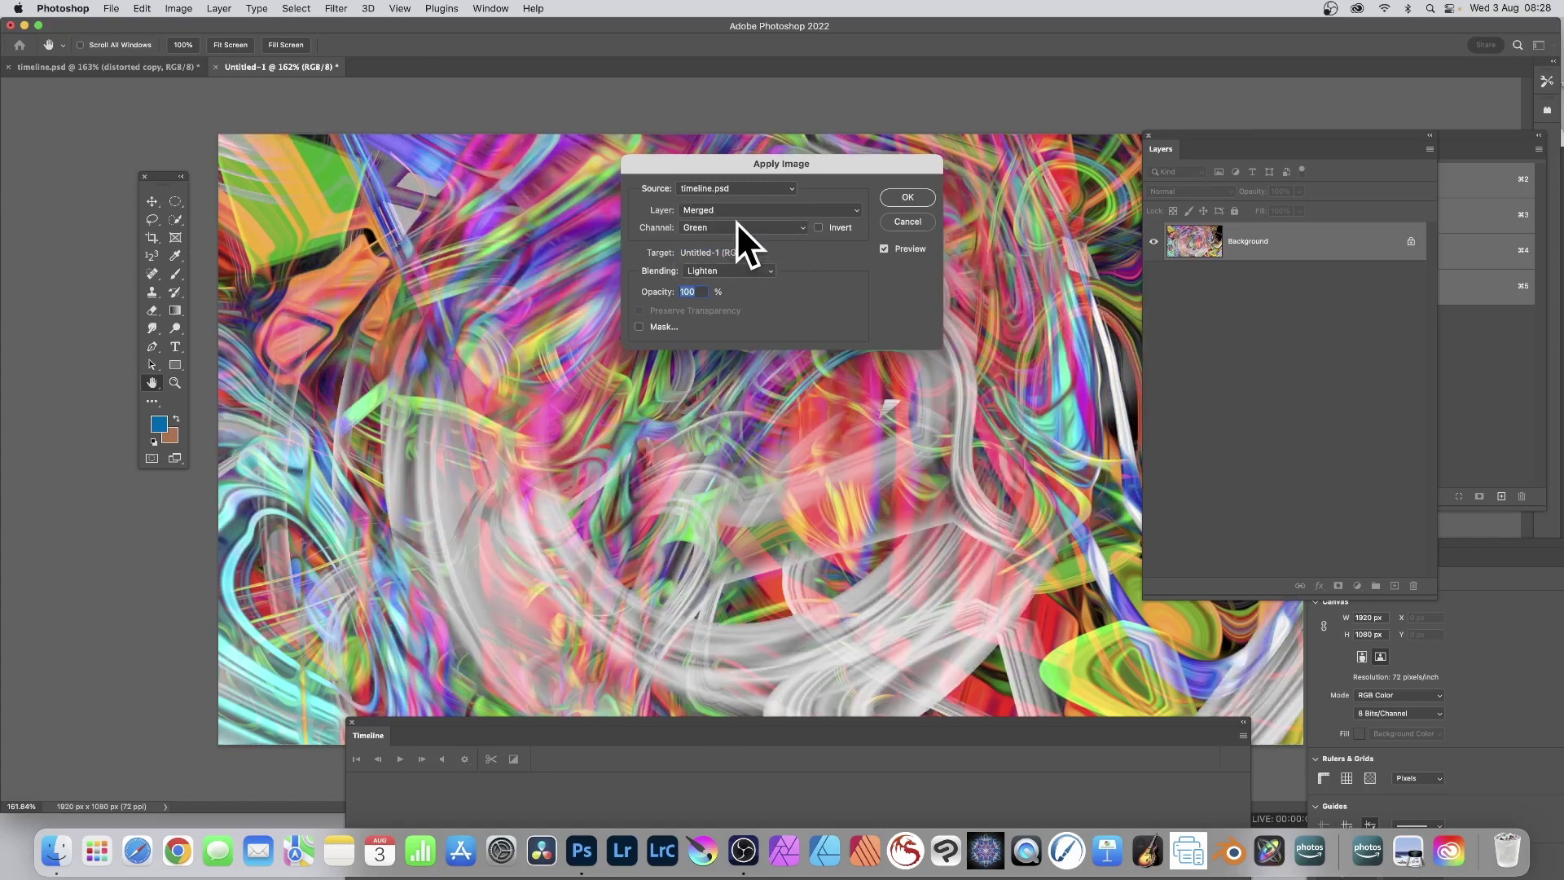
pyautogui.click(738, 227)
pyautogui.click(735, 243)
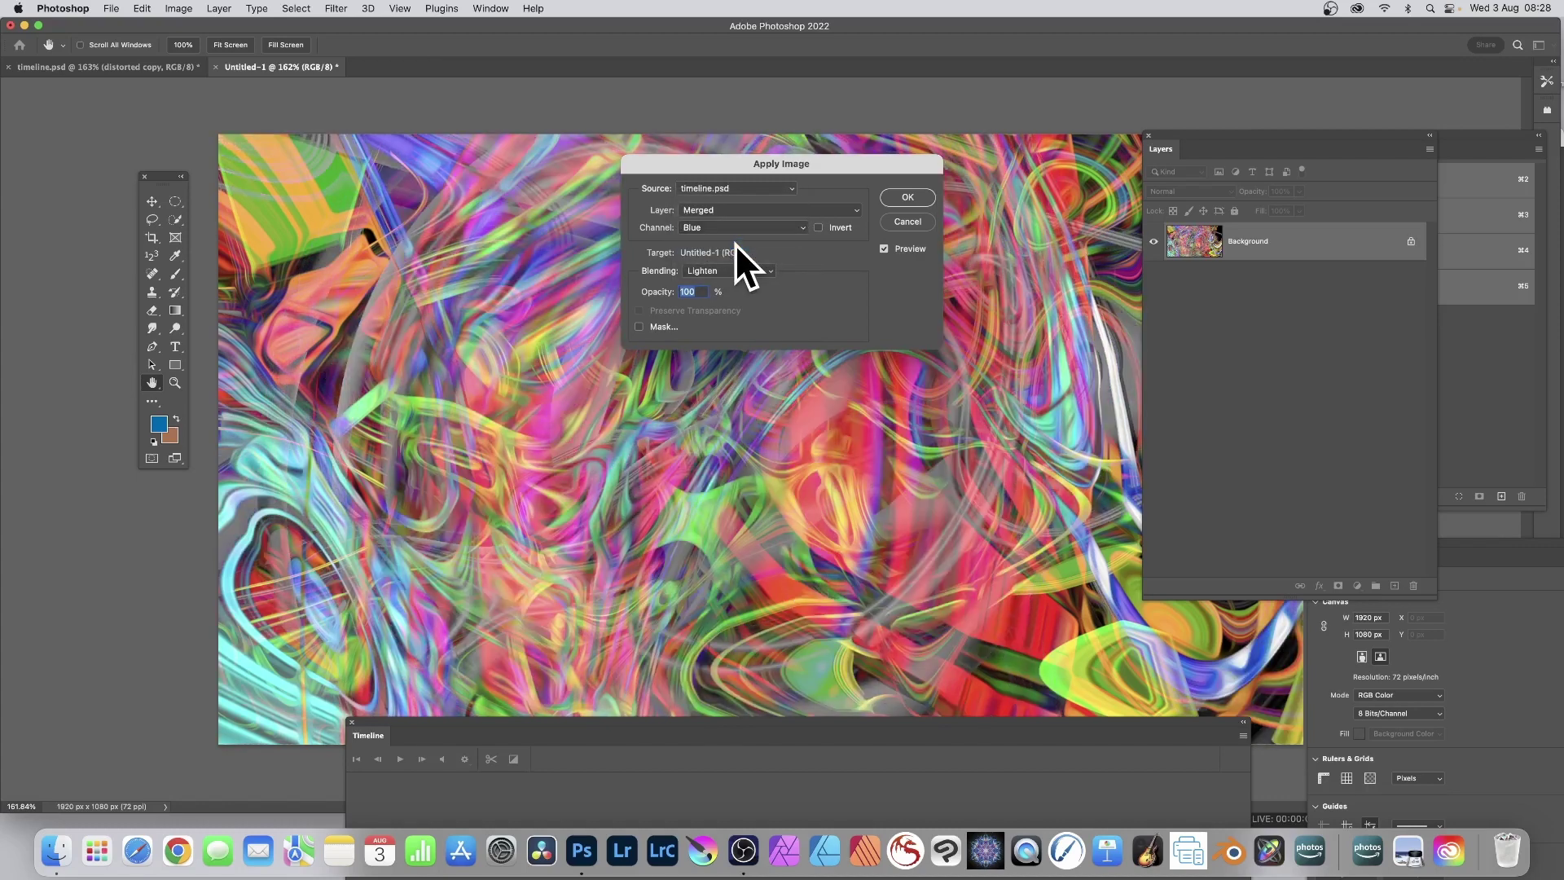
pyautogui.click(737, 226)
pyautogui.click(727, 197)
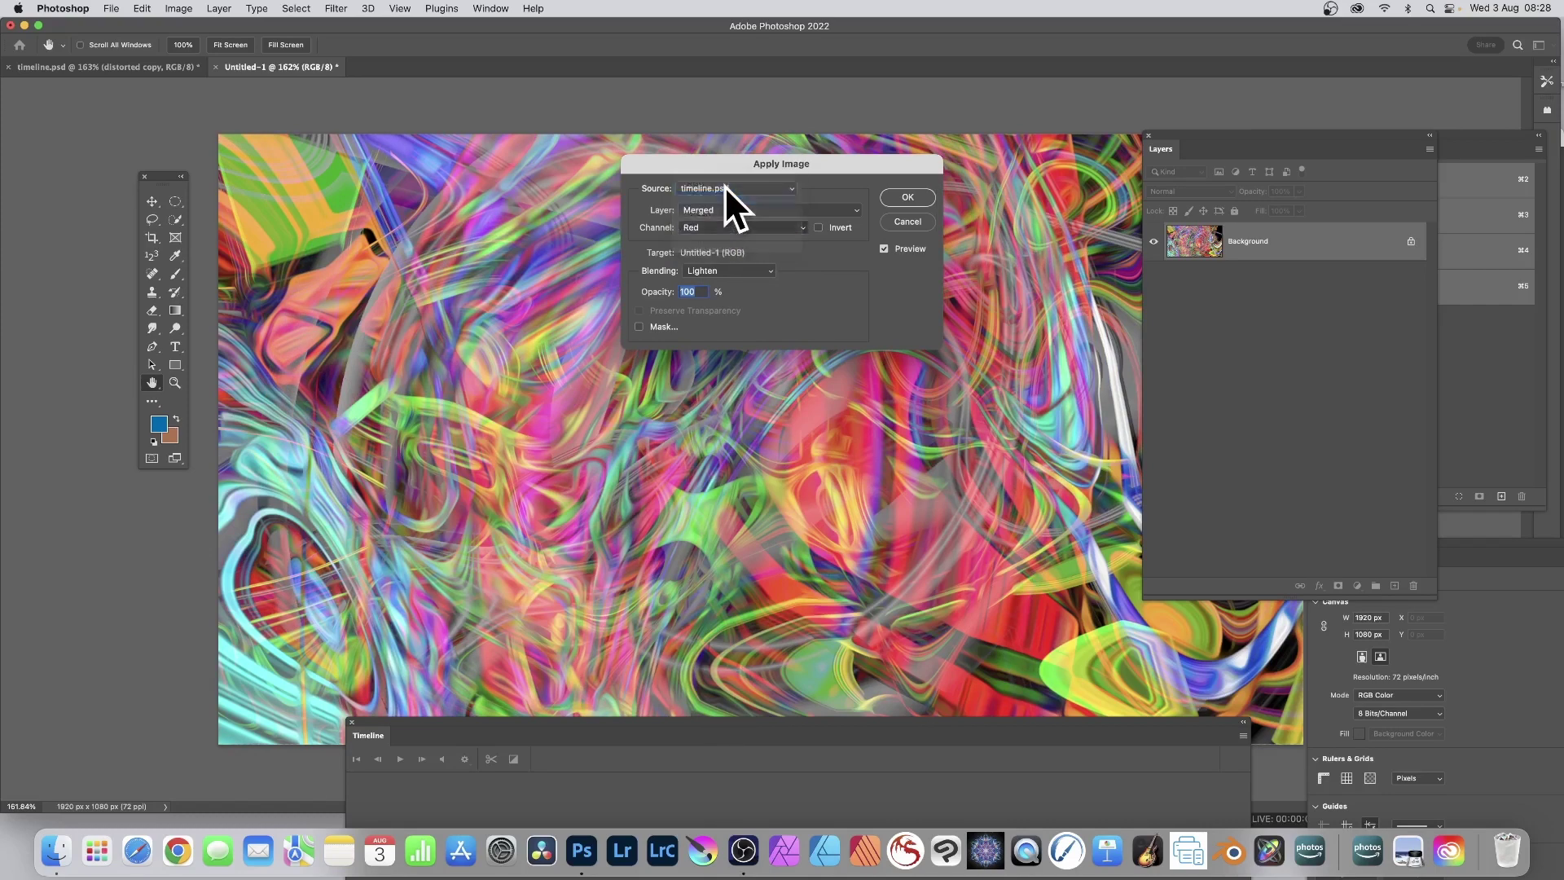
# Return the source channel to RGB and apply the merged timeline.psd image to the Background with Lighten blending.
pyautogui.click(725, 229)
pyautogui.click(725, 211)
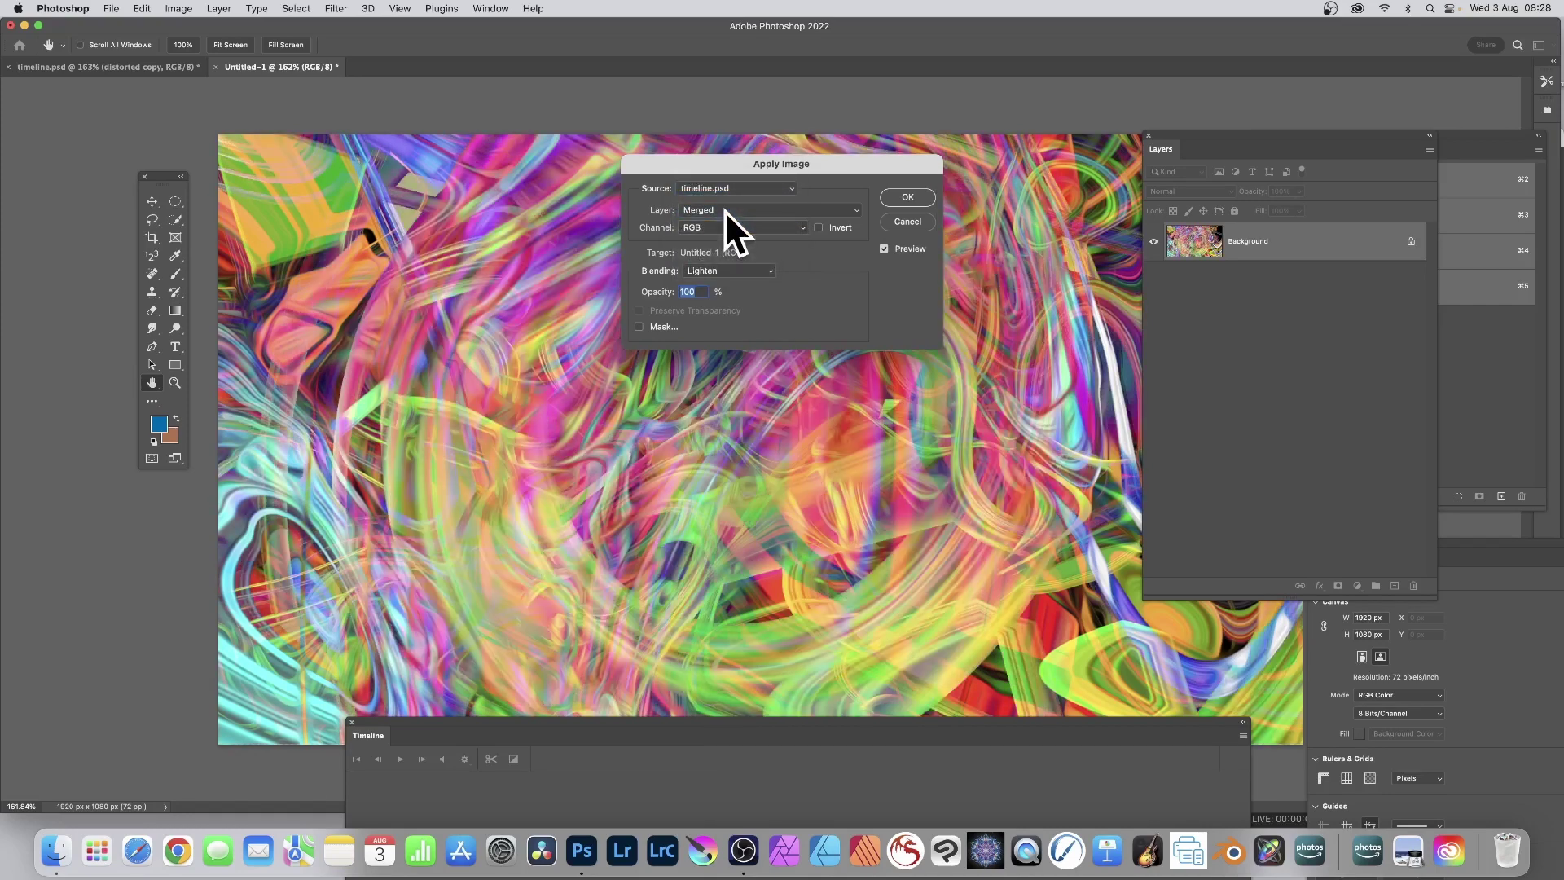
pyautogui.click(909, 197)
pyautogui.press('z')
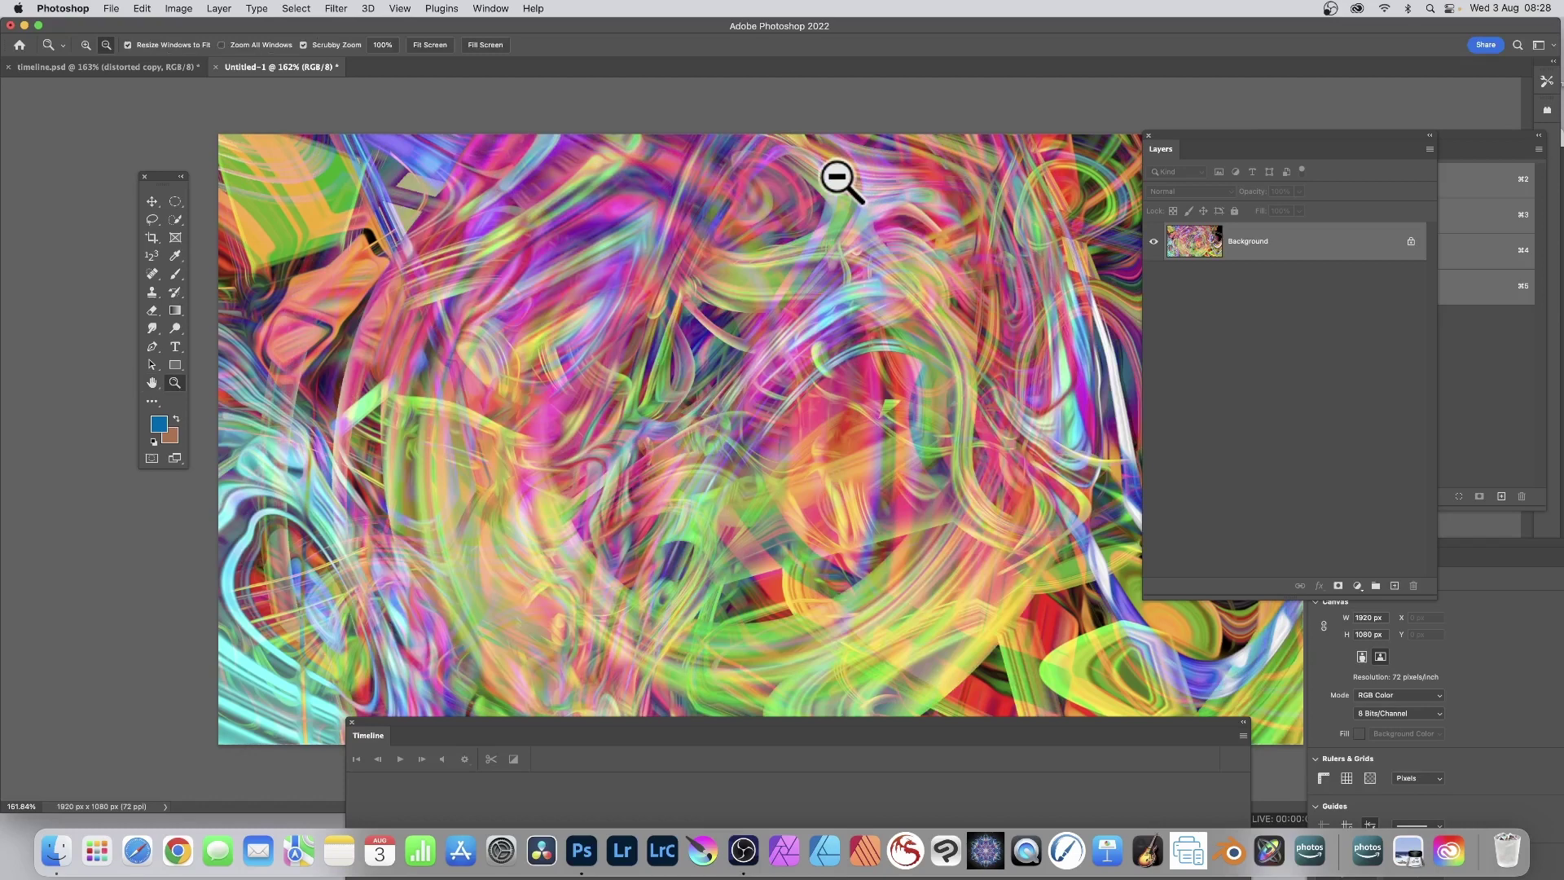
# Open the Oil Paint filter for the blended Background layer.
pyautogui.click(218, 9)
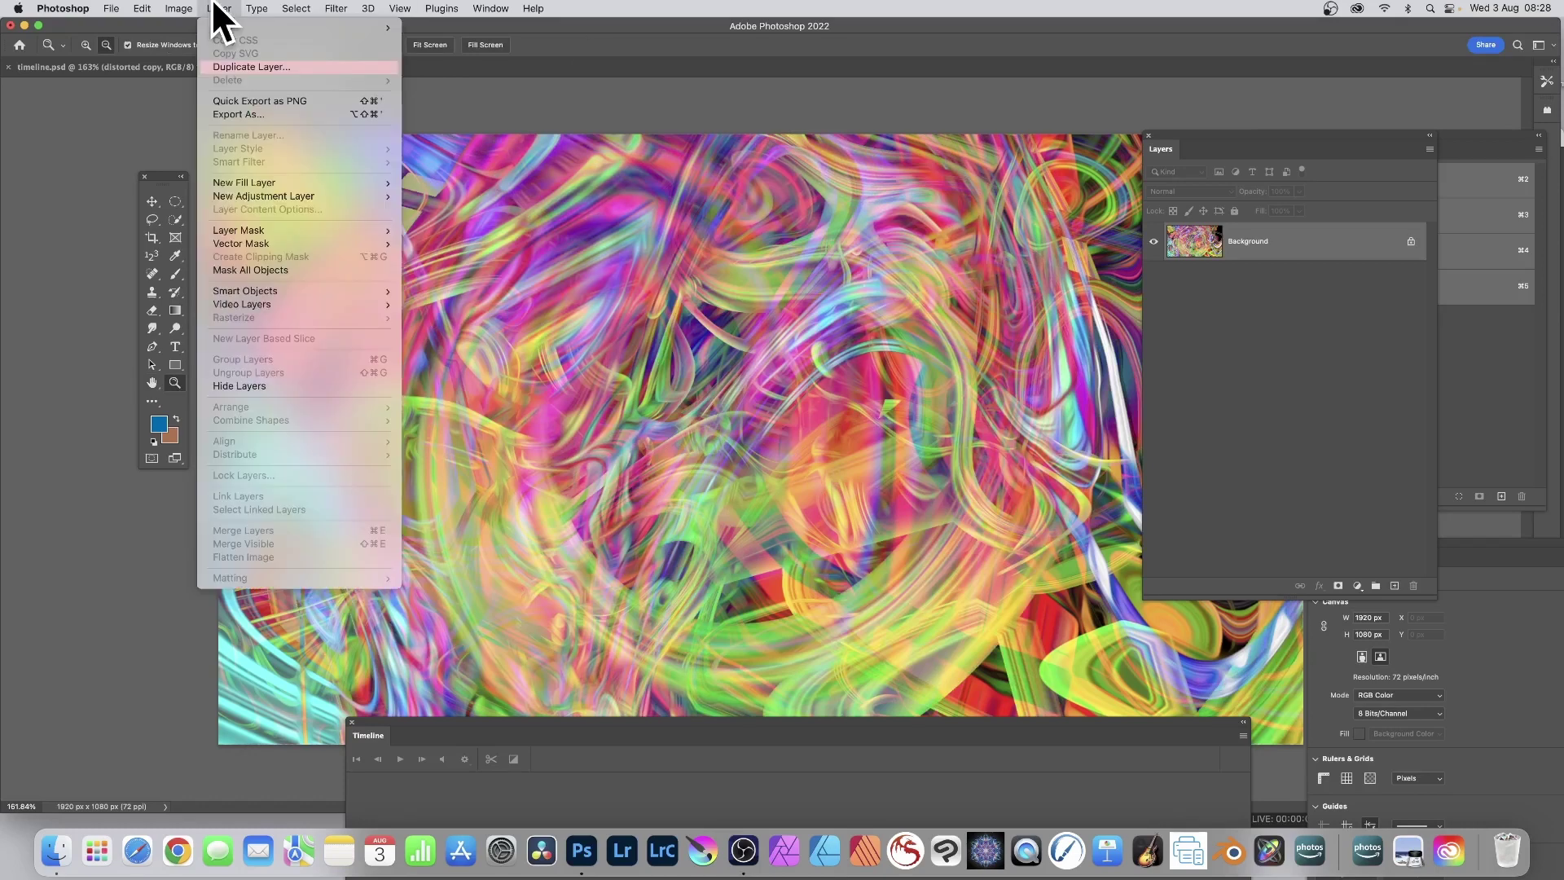
pyautogui.moveTo(342, 10)
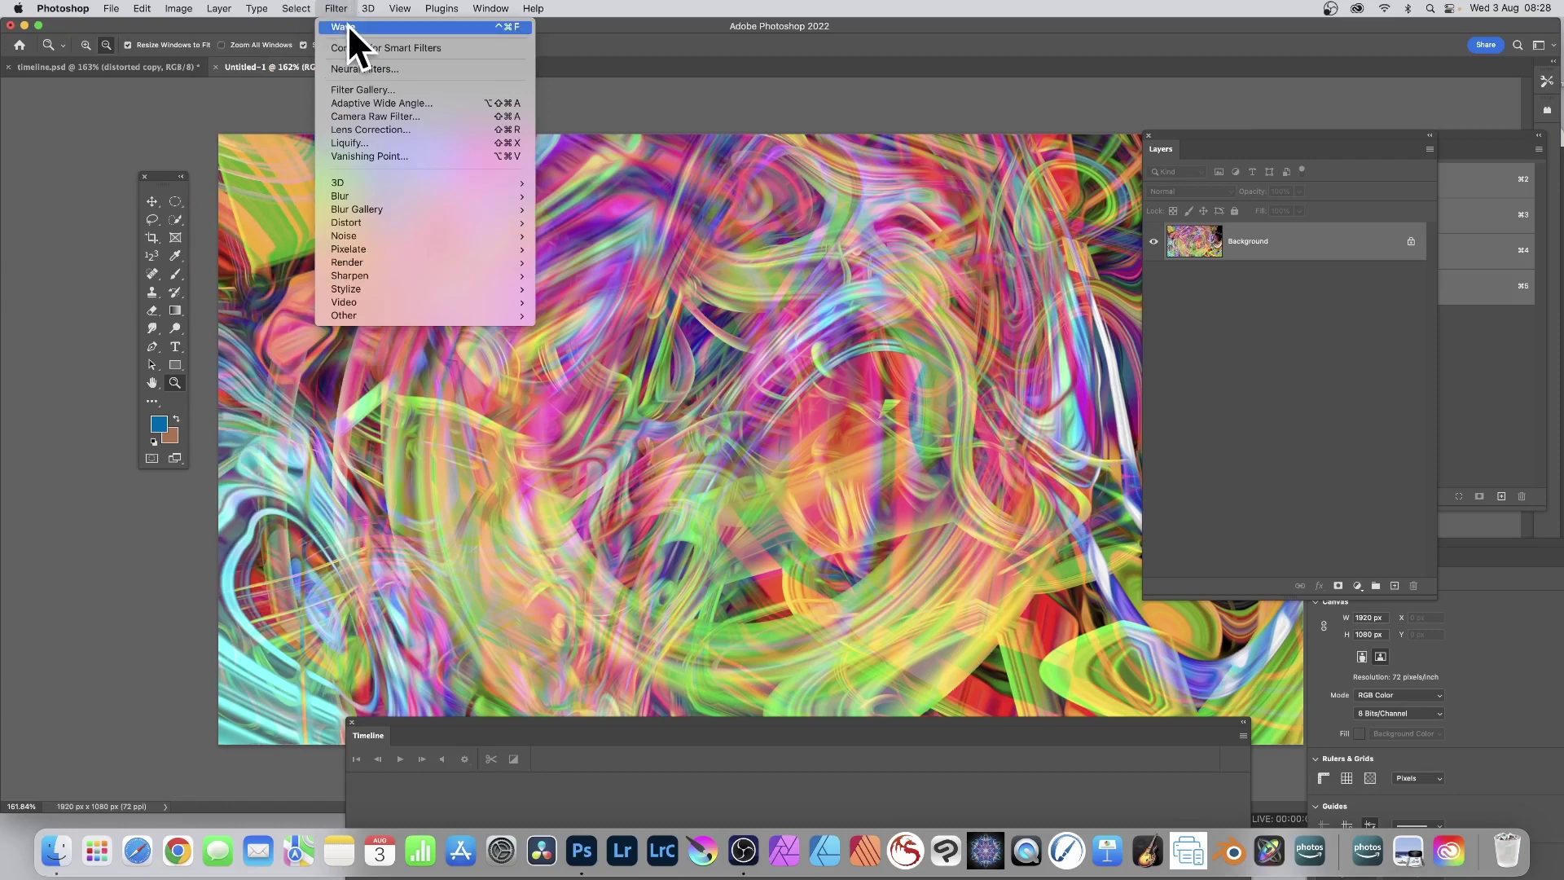
pyautogui.moveTo(372, 290)
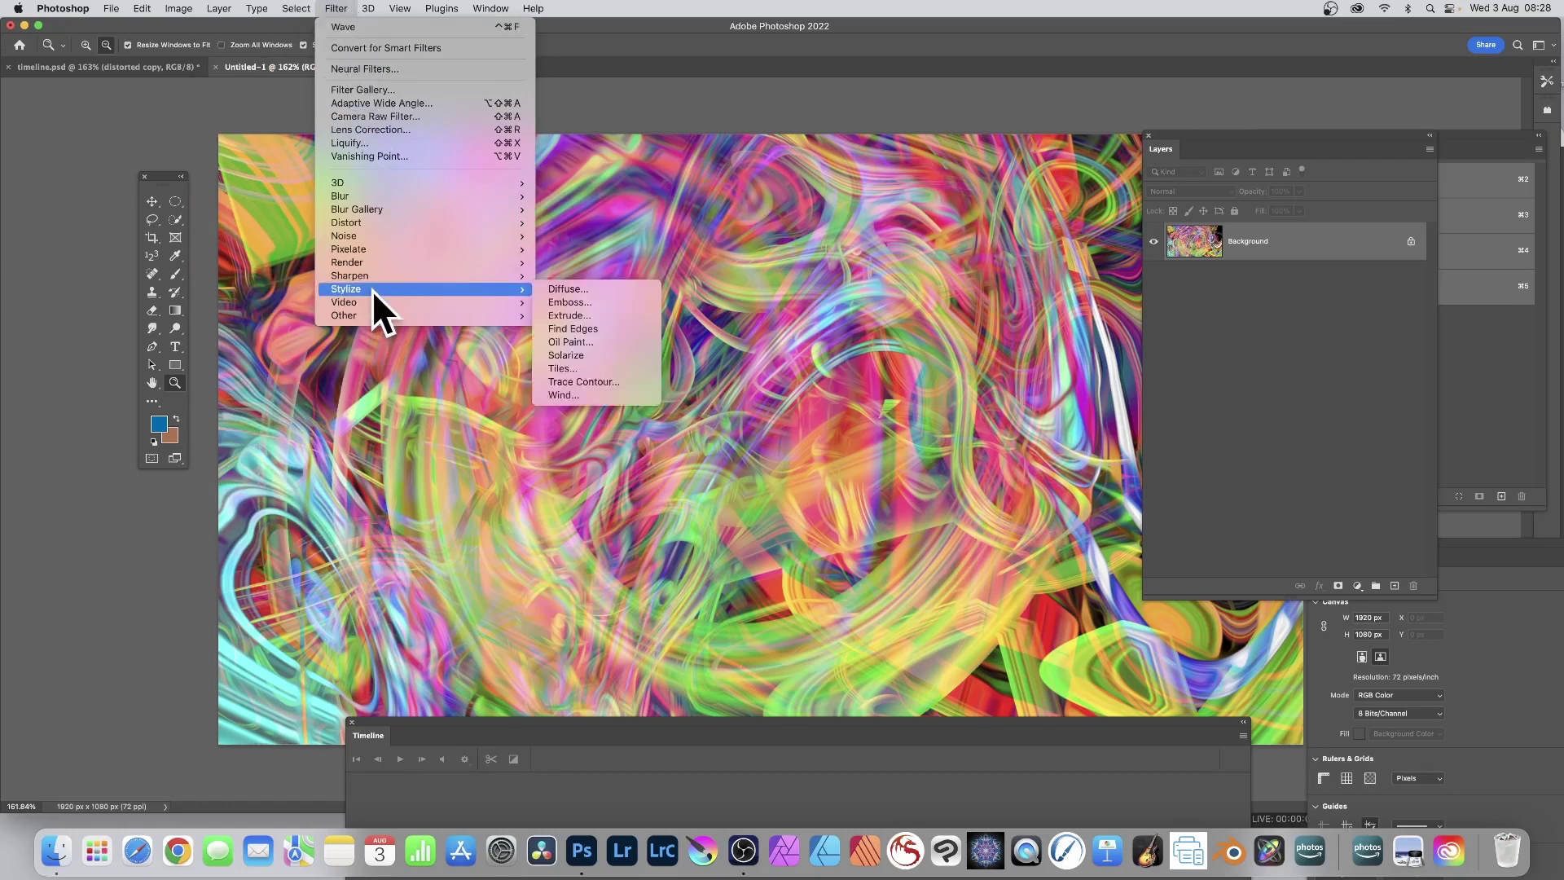
pyautogui.click(640, 342)
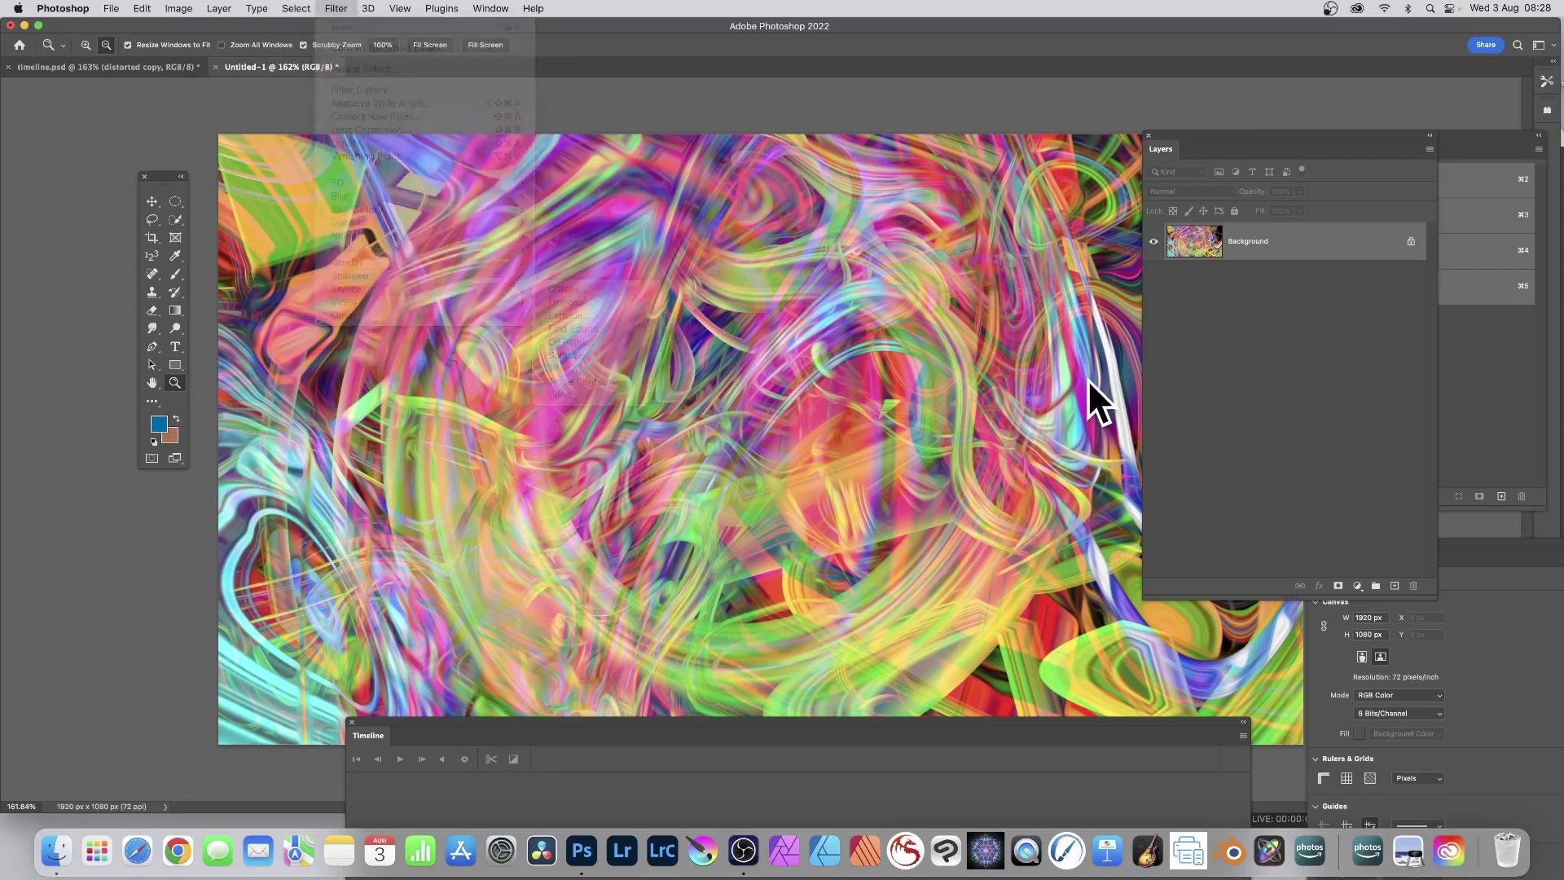